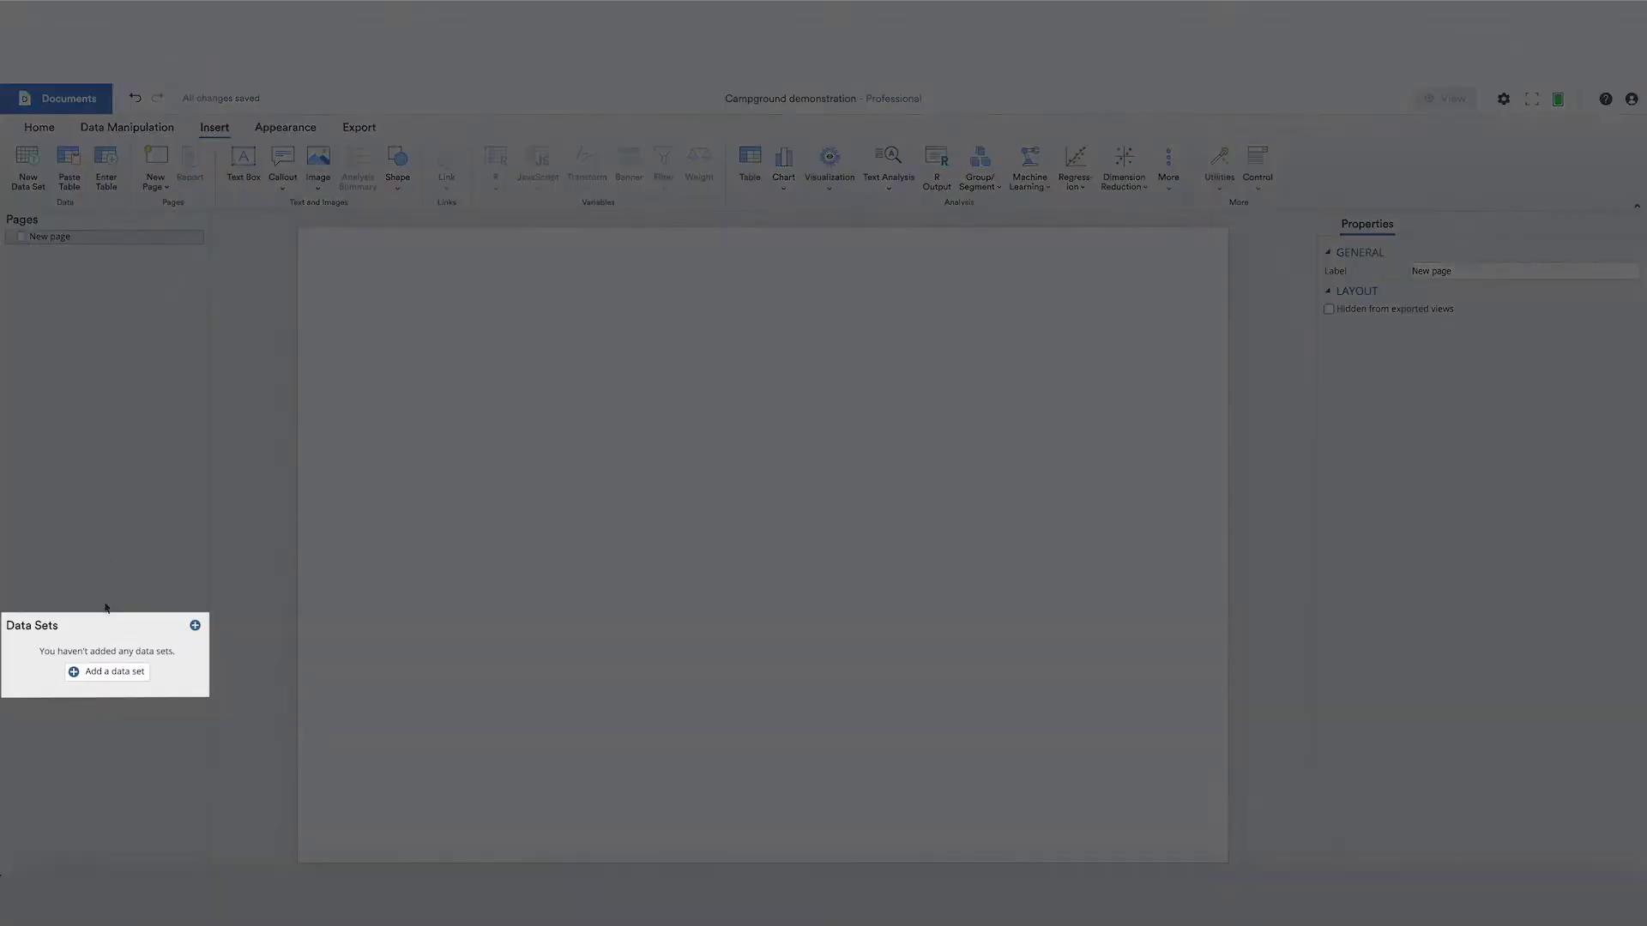
Start adding a new data set from the Data Sets panel.
{"action": "left_click", "coordinate": [106, 671]}
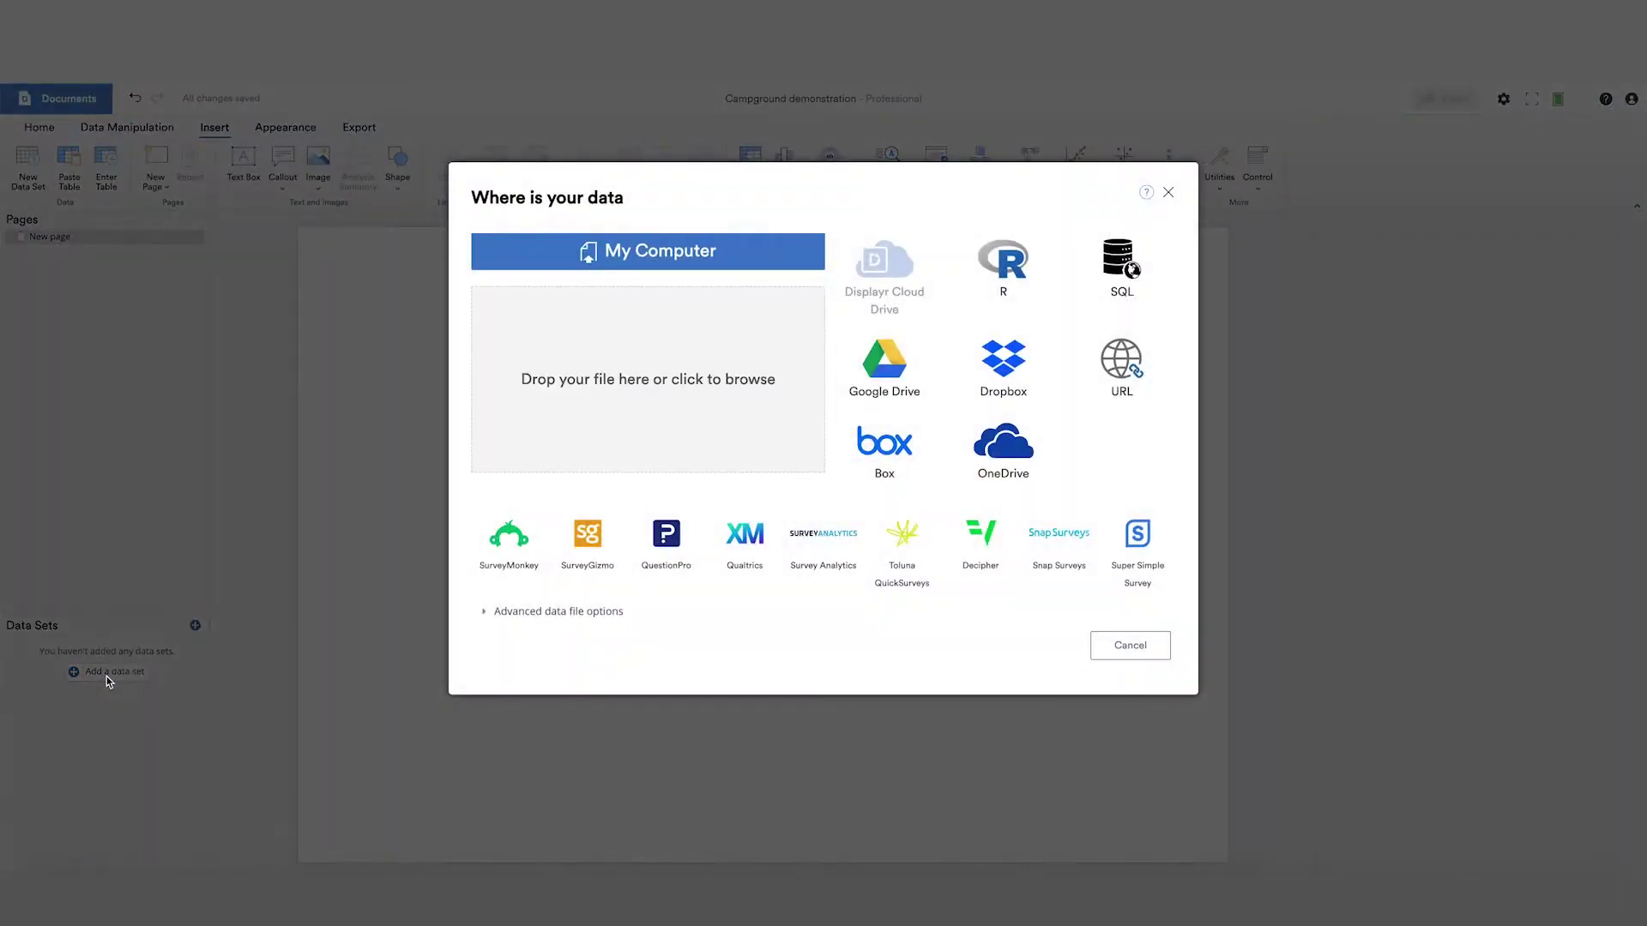
Load Camping Initial.sav from My Computer as a new data set.
{"action": "left_click", "coordinate": [521, 258]}
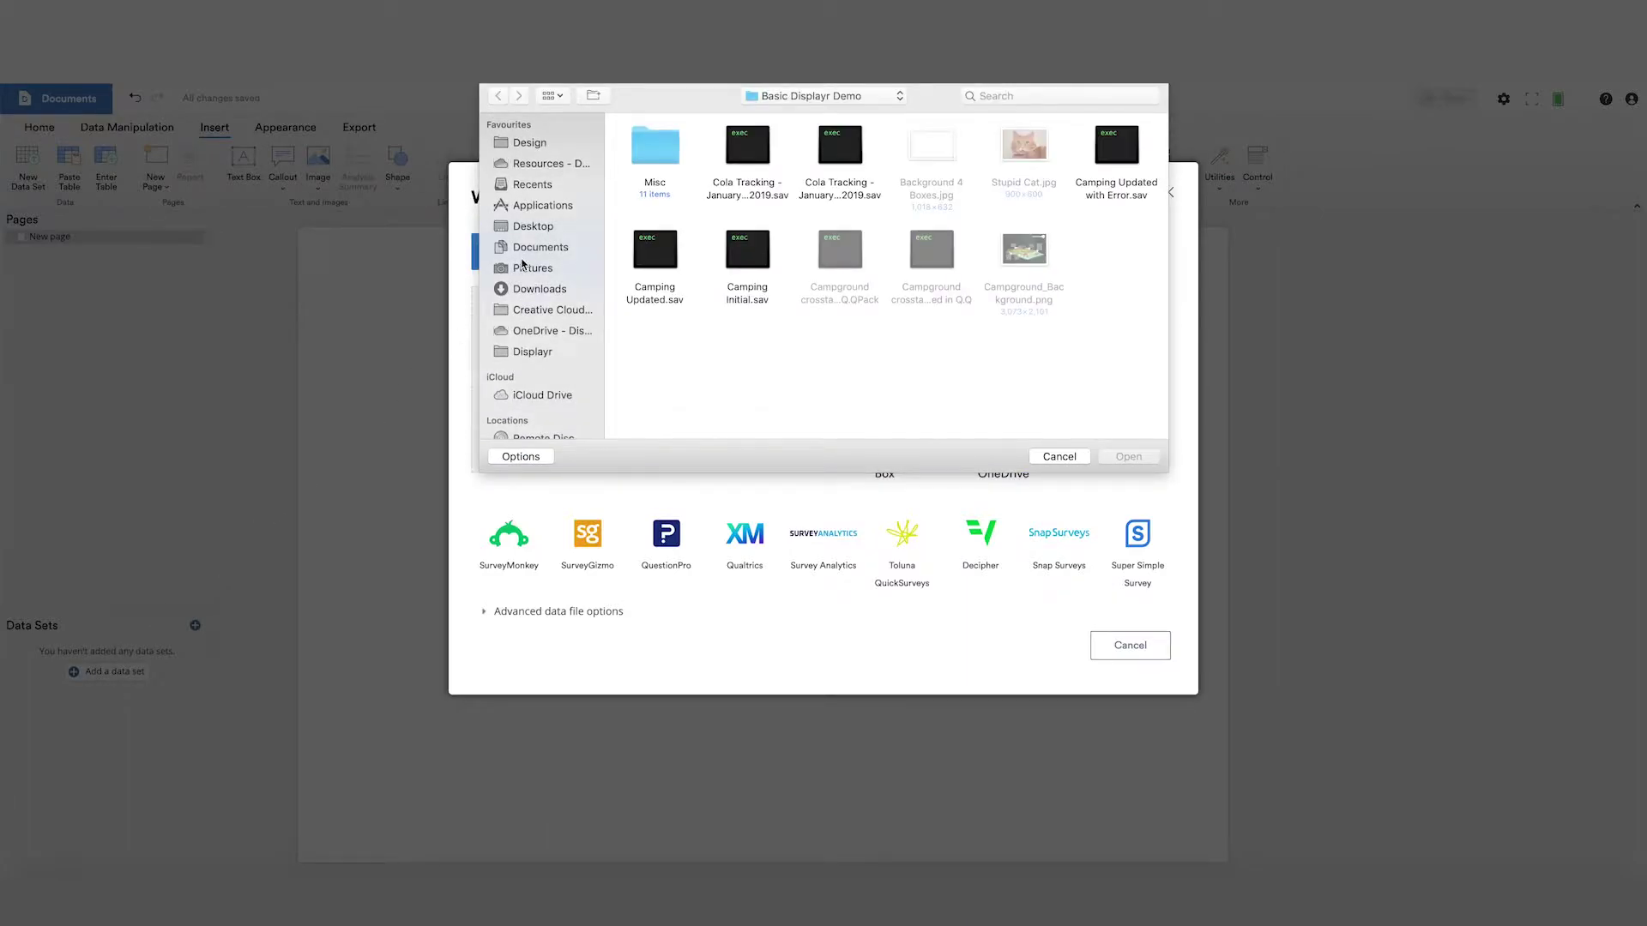
{"action": "left_click", "coordinate": [762, 265]}
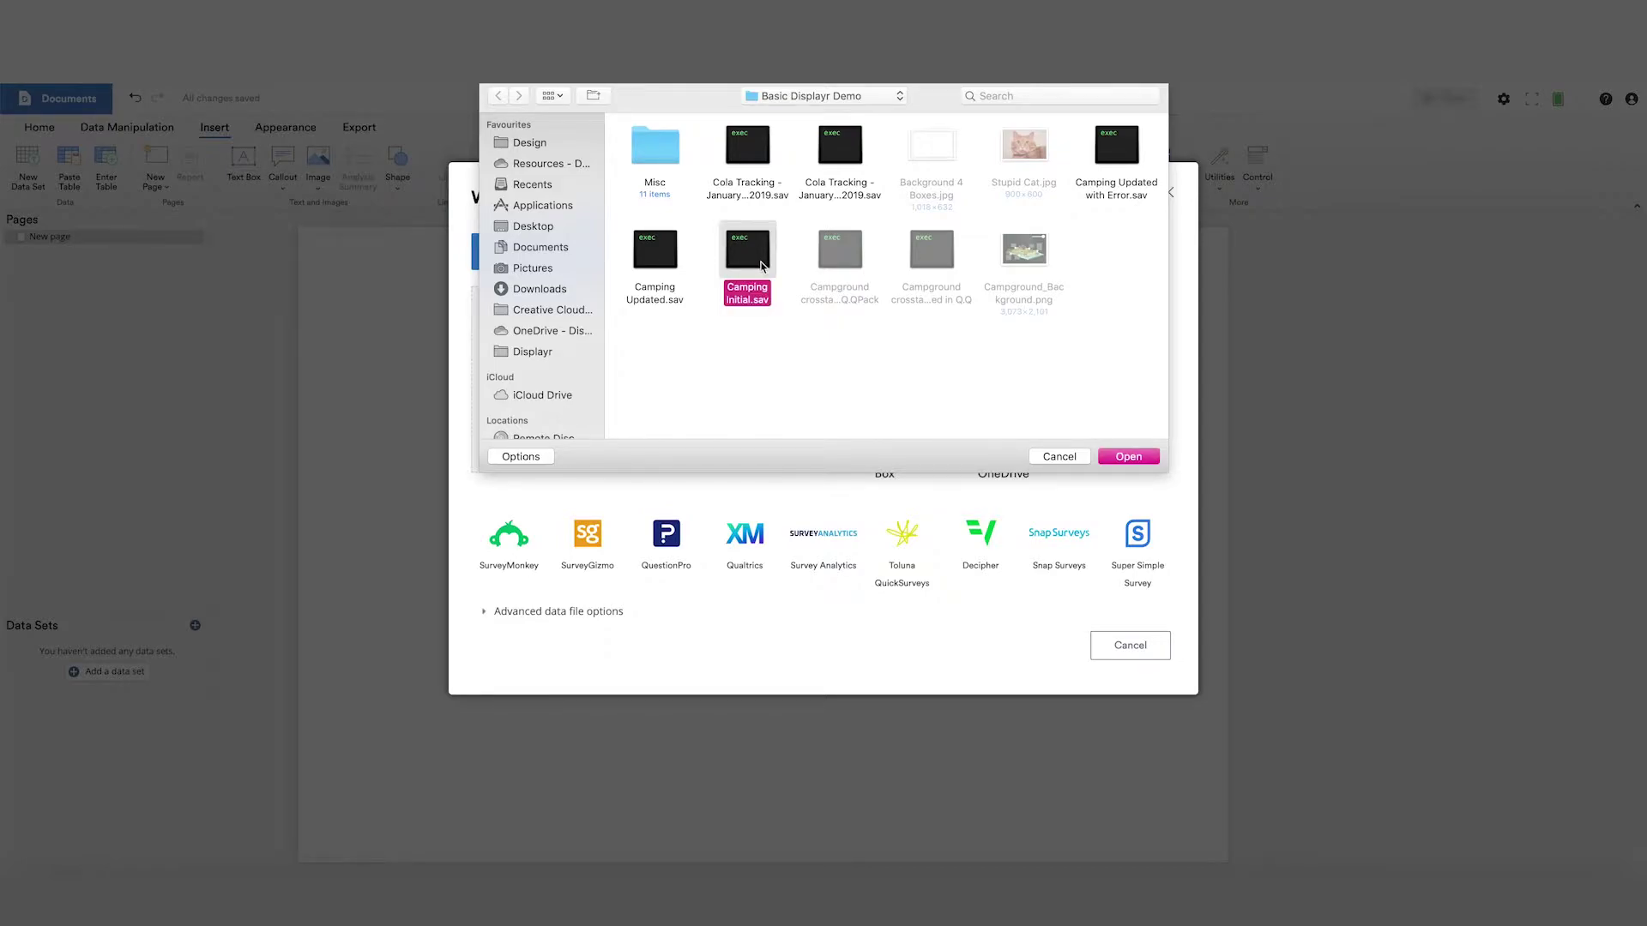
{"action": "left_click", "coordinate": [1118, 460]}
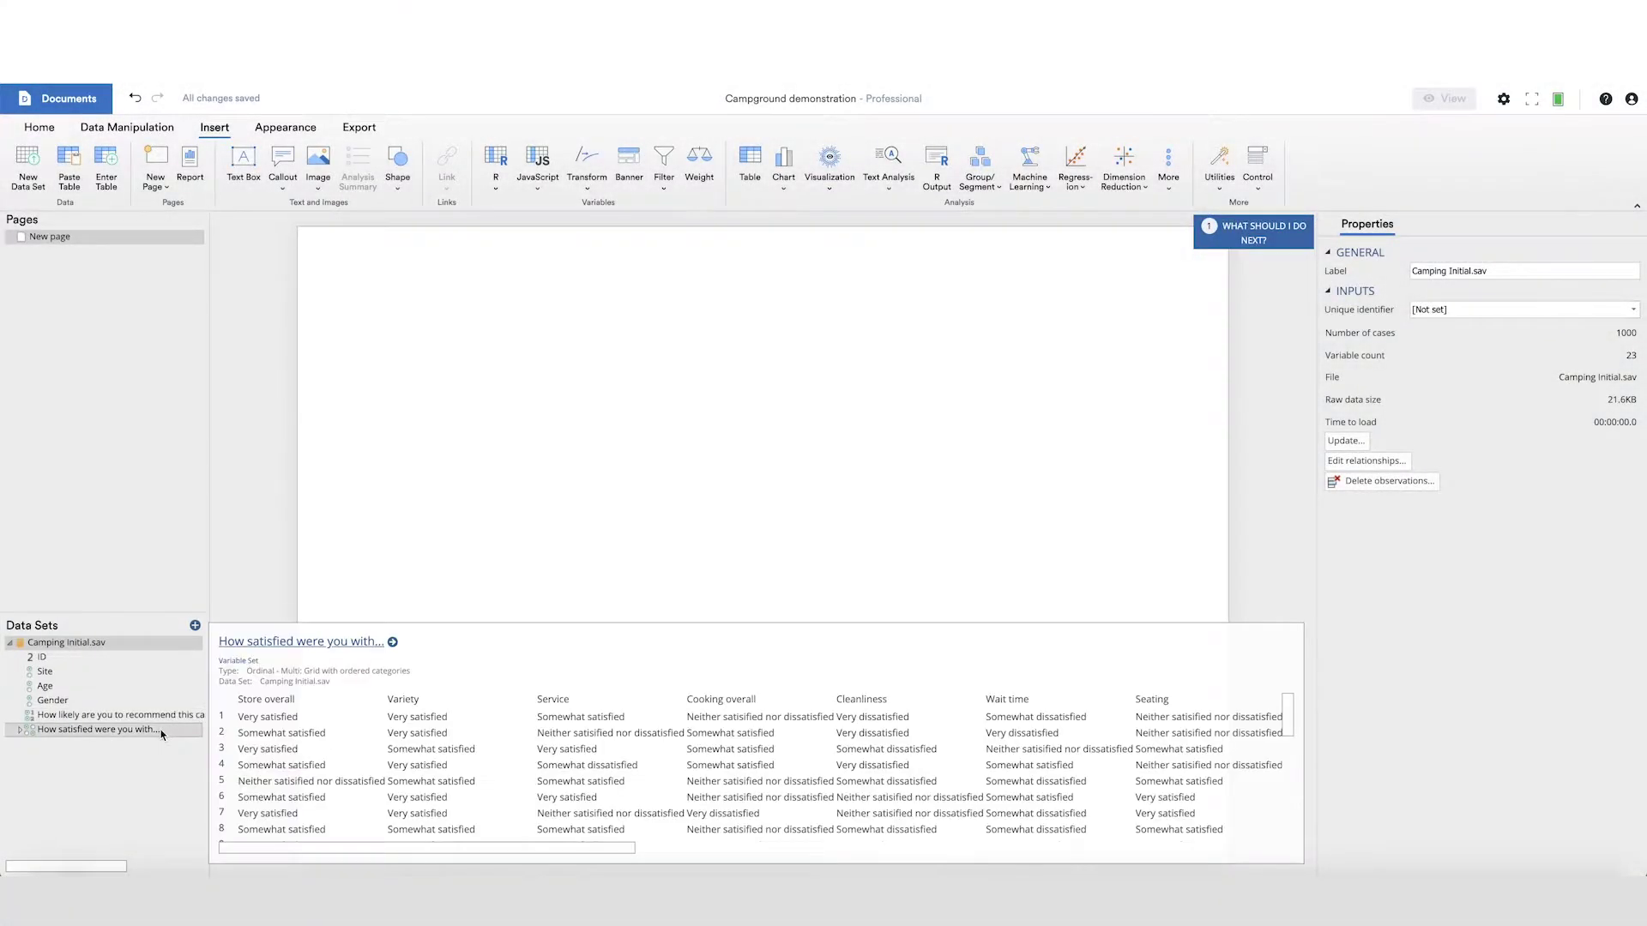
Create a satisfaction table and merge Somewhat and Very satisfied into a 'Satisfied' column.
{"action": "left_click_drag", "start_coordinate": [164, 733], "coordinate": [574, 379]}
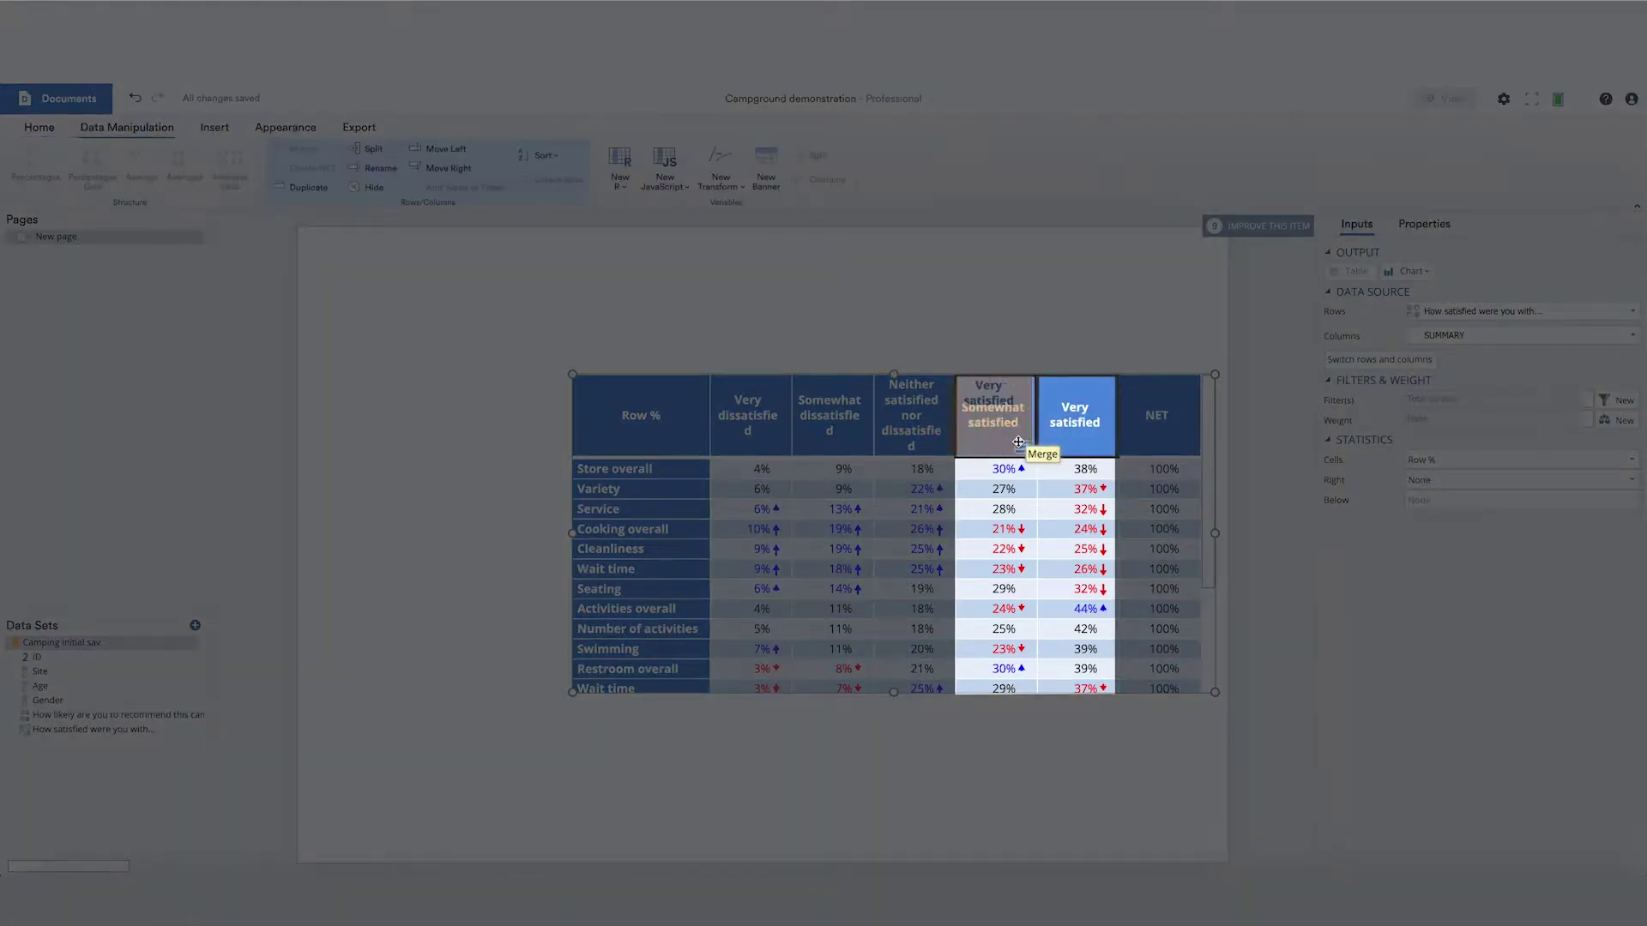
{"action": "left_click_drag", "start_coordinate": [1107, 447], "coordinate": [1017, 445]}
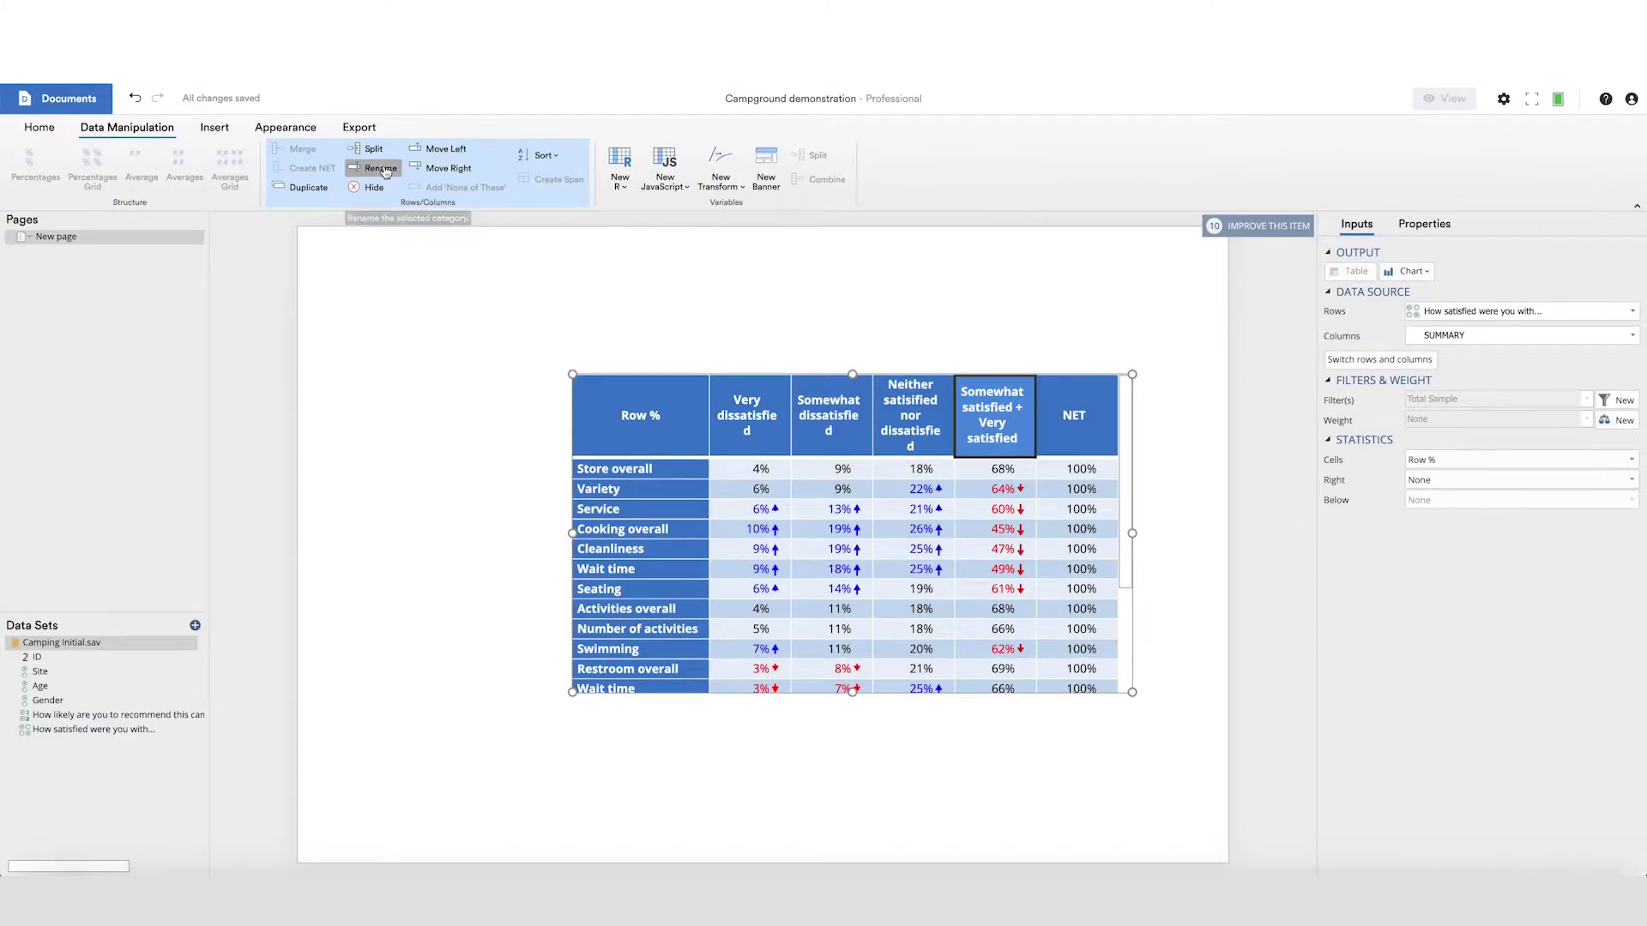
{"action": "left_click", "coordinate": [384, 171]}
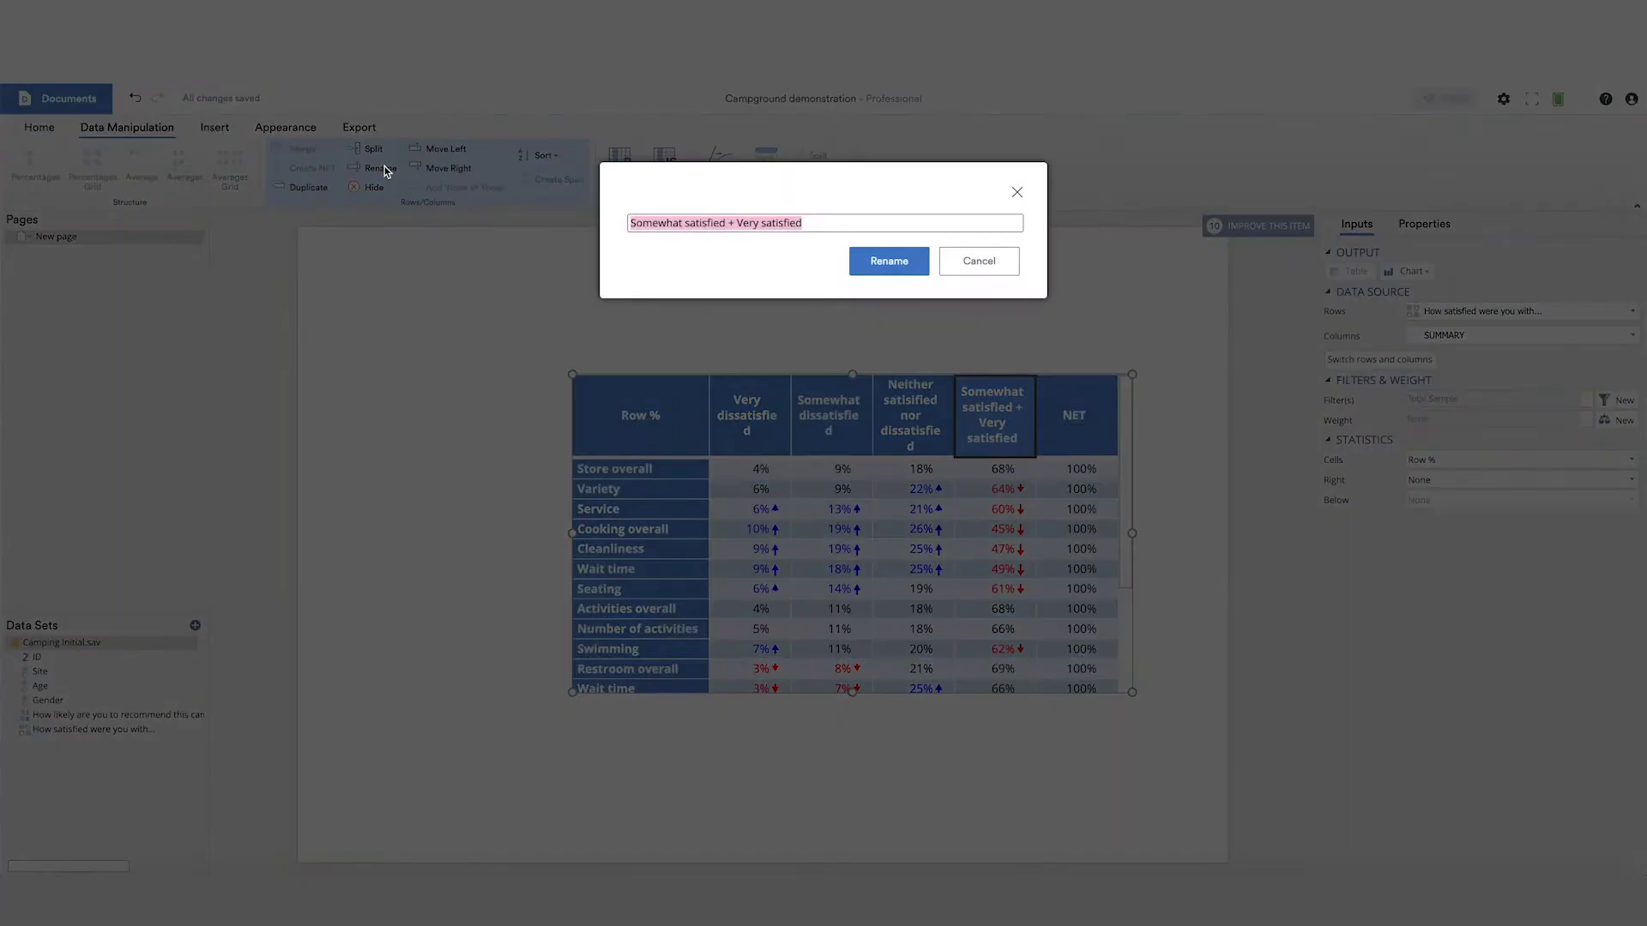
{"action": "type", "text": "Satisfied"}
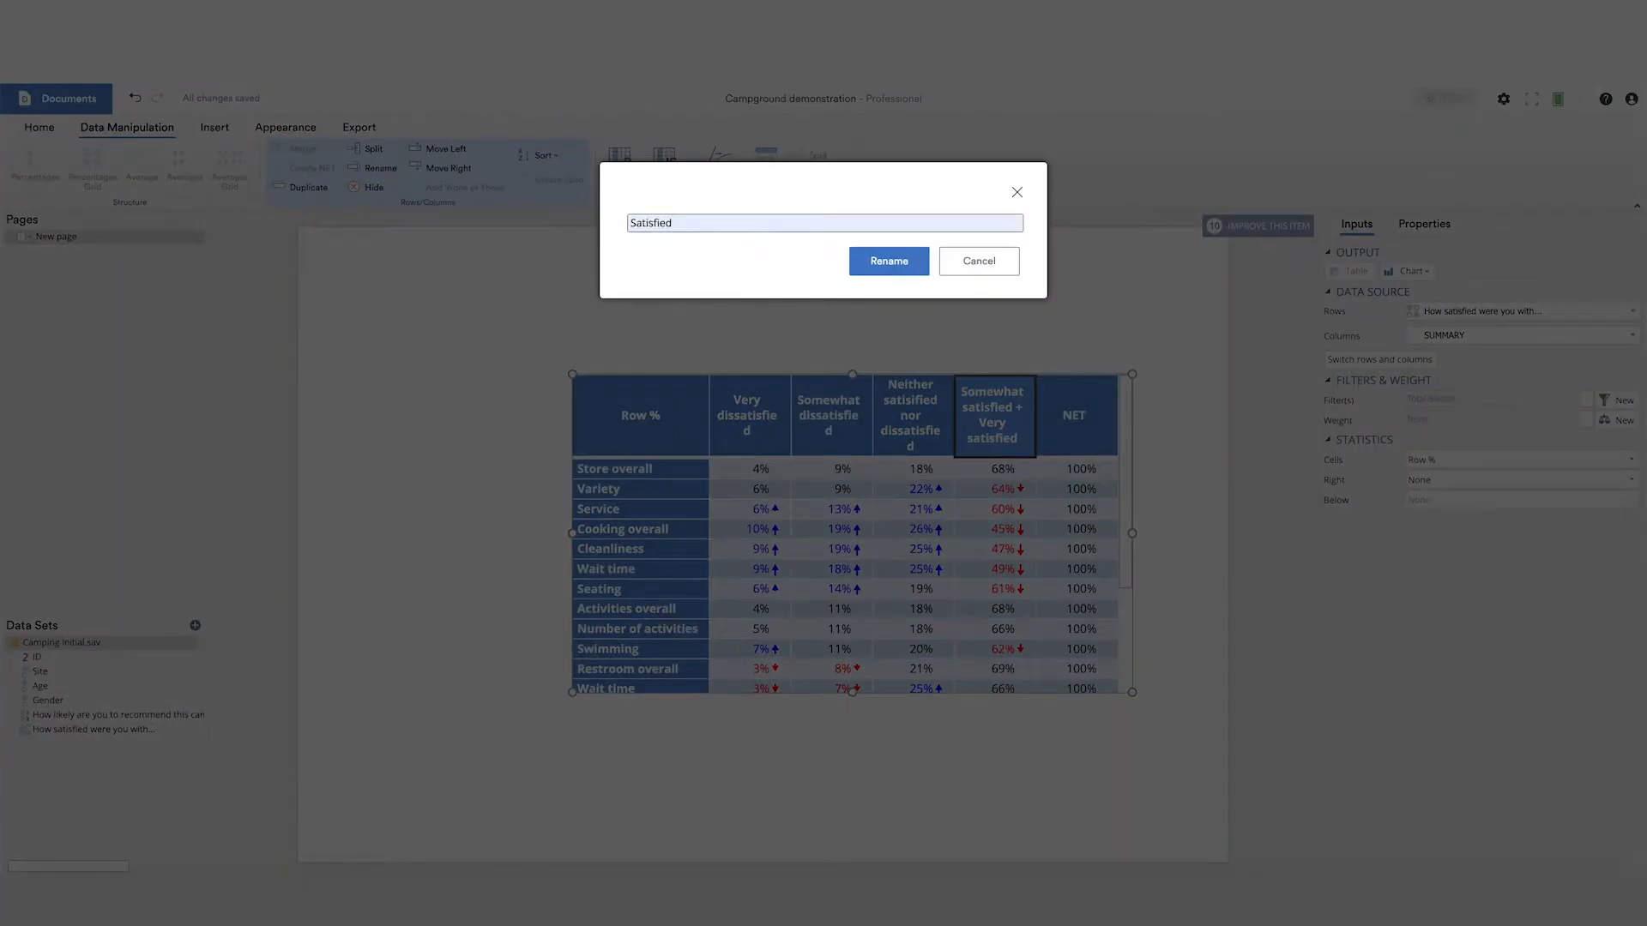
{"action": "left_click", "coordinate": [877, 258]}
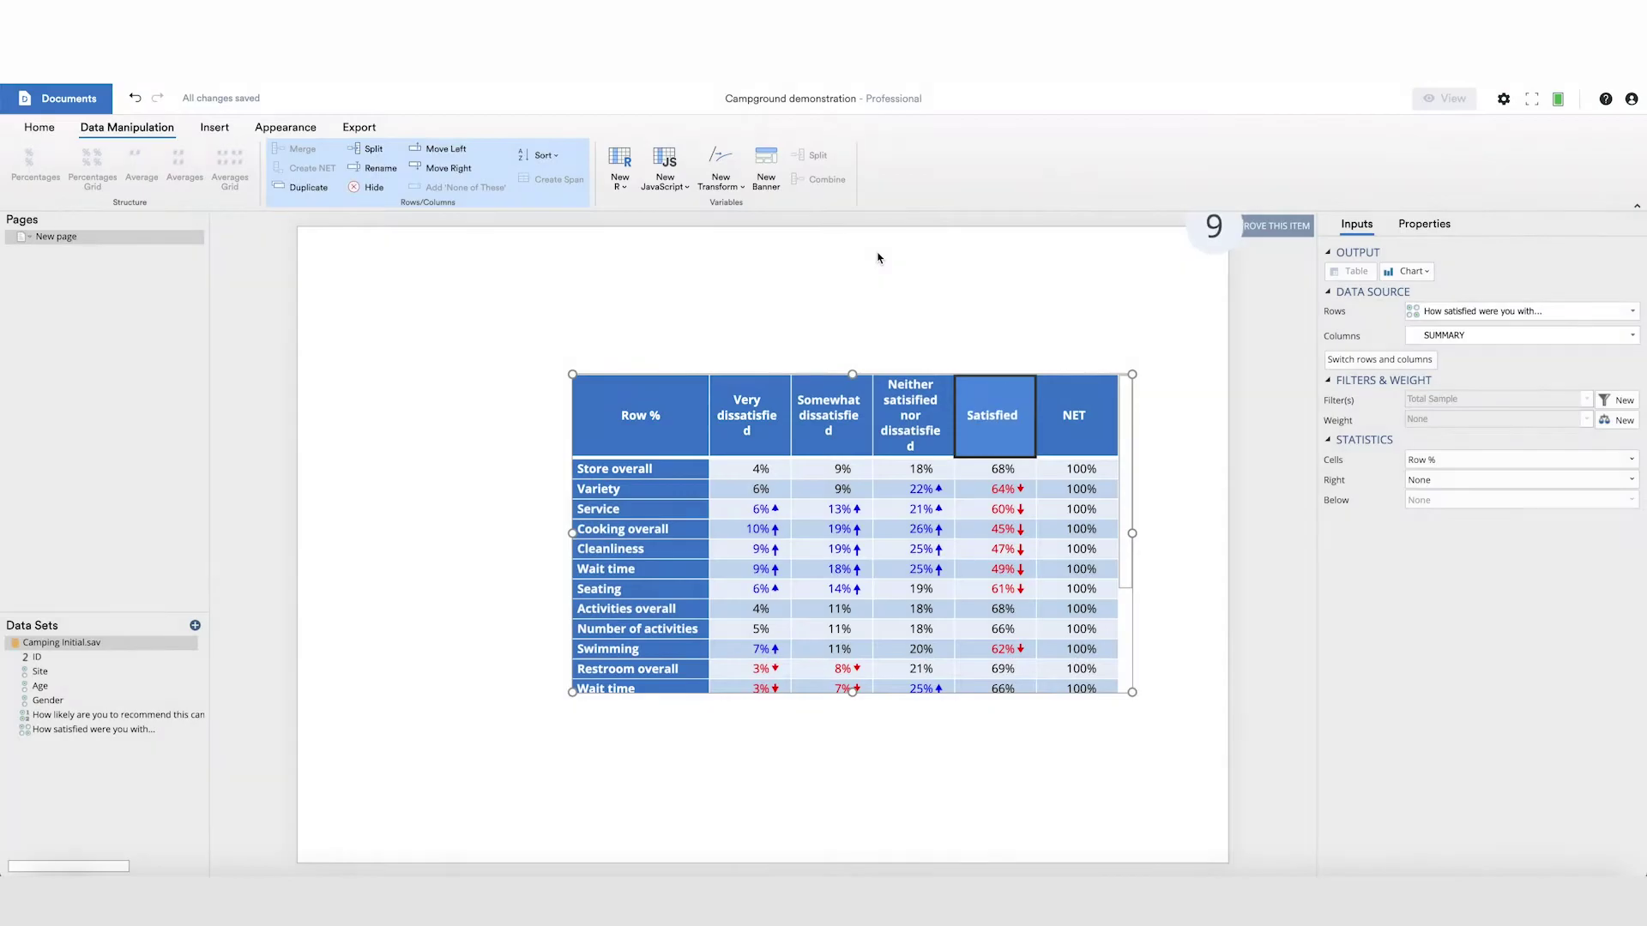
{"action": "left_click", "coordinate": [219, 135]}
Insert Campground_Background.png from the computer as an image.
{"action": "left_click", "coordinate": [323, 177]}
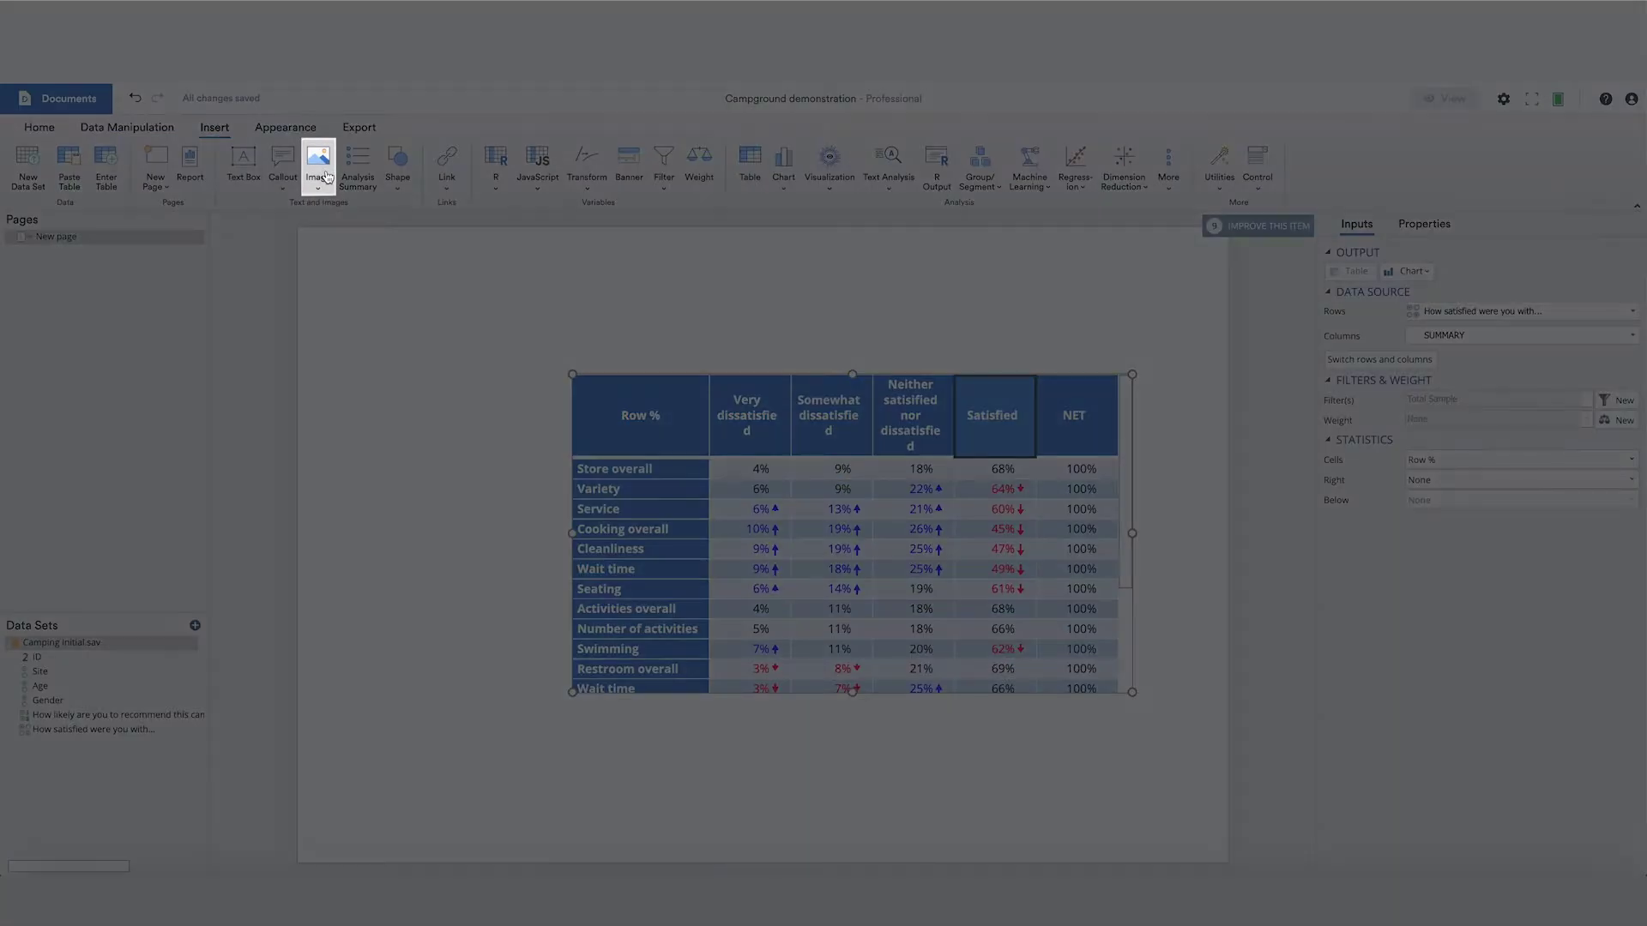
{"action": "left_click", "coordinate": [326, 177]}
{"action": "left_click", "coordinate": [345, 209]}
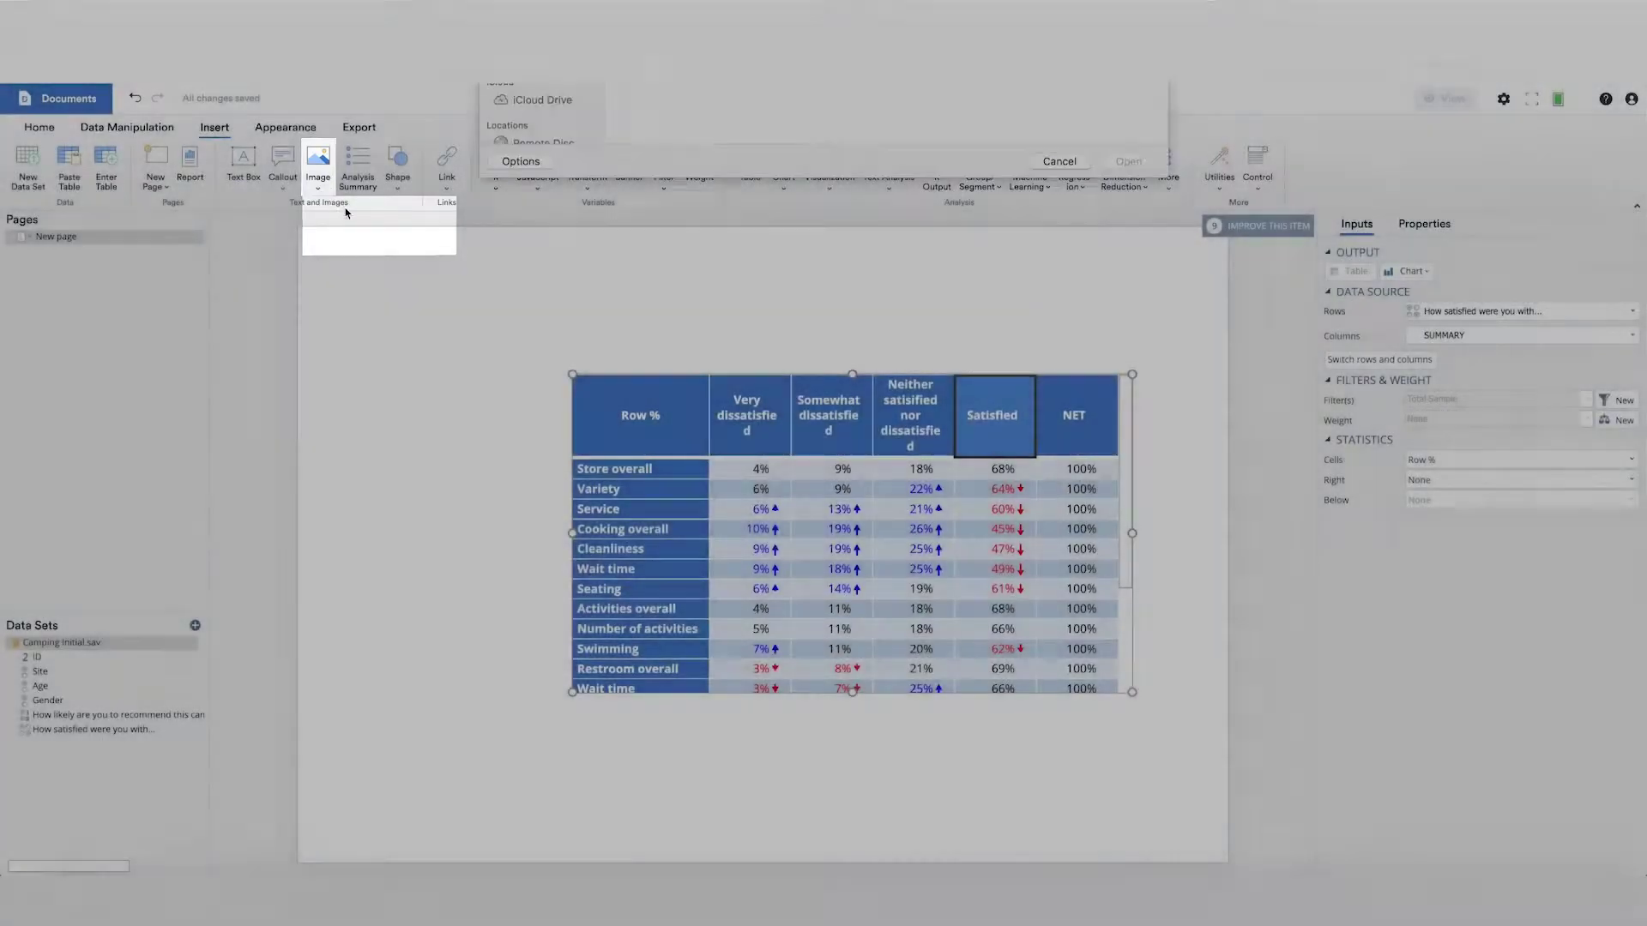
{"action": "left_click", "coordinate": [1026, 252]}
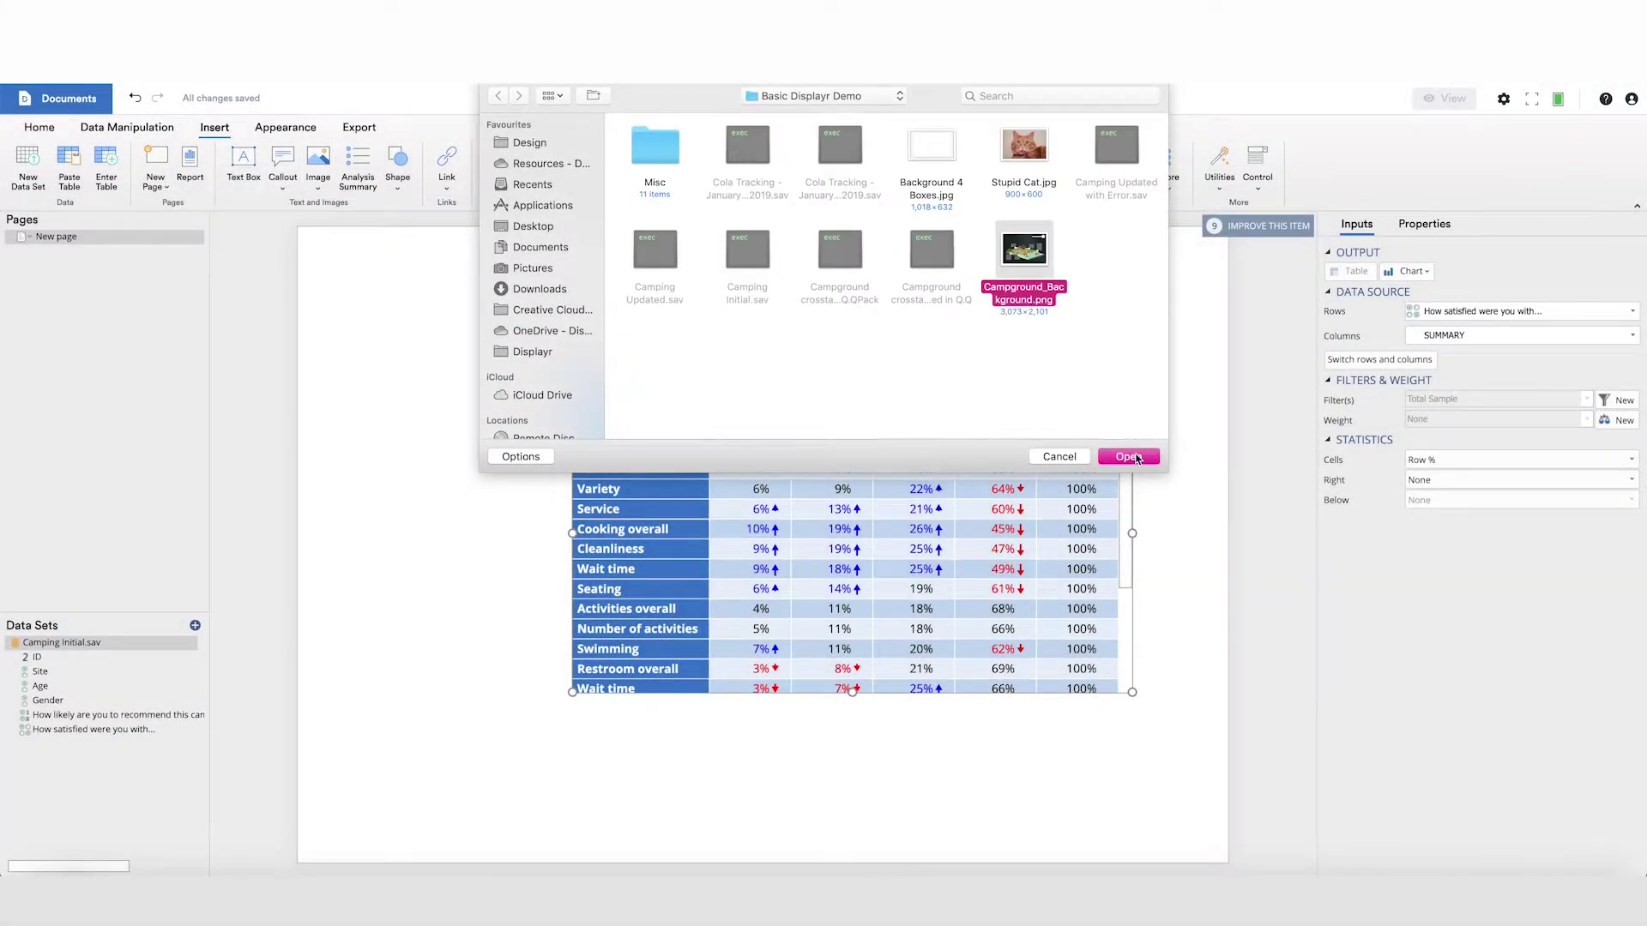
{"action": "left_click", "coordinate": [1127, 457]}
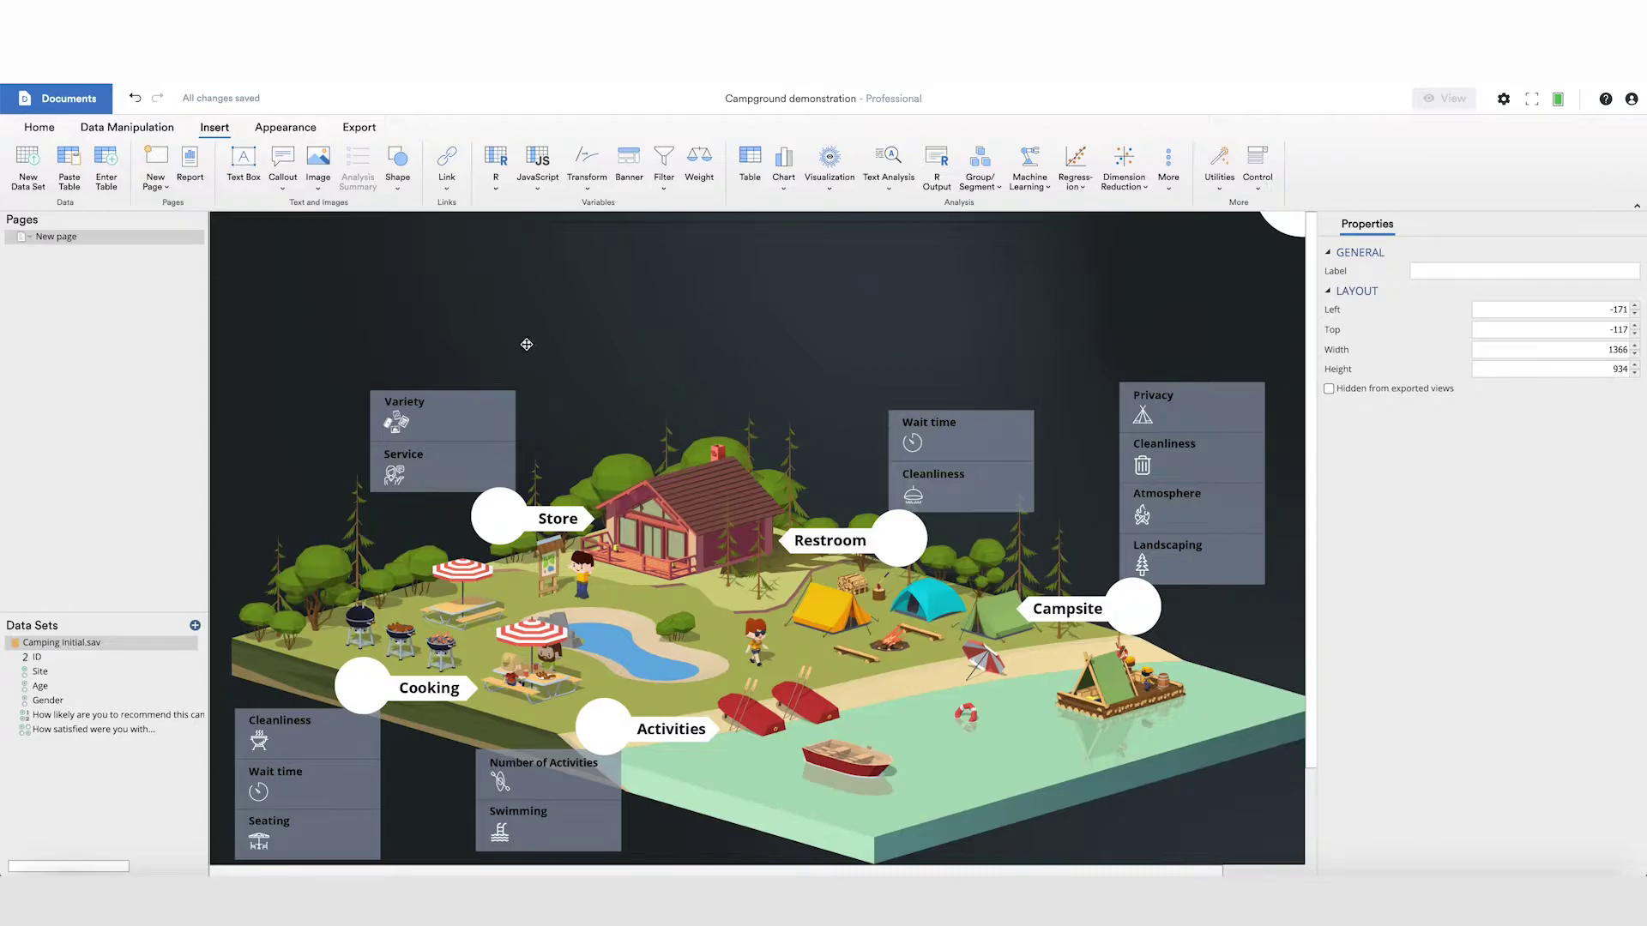
Resize the background image so it fills the page edge to edge.
{"action": "left_click", "coordinate": [41, 129]}
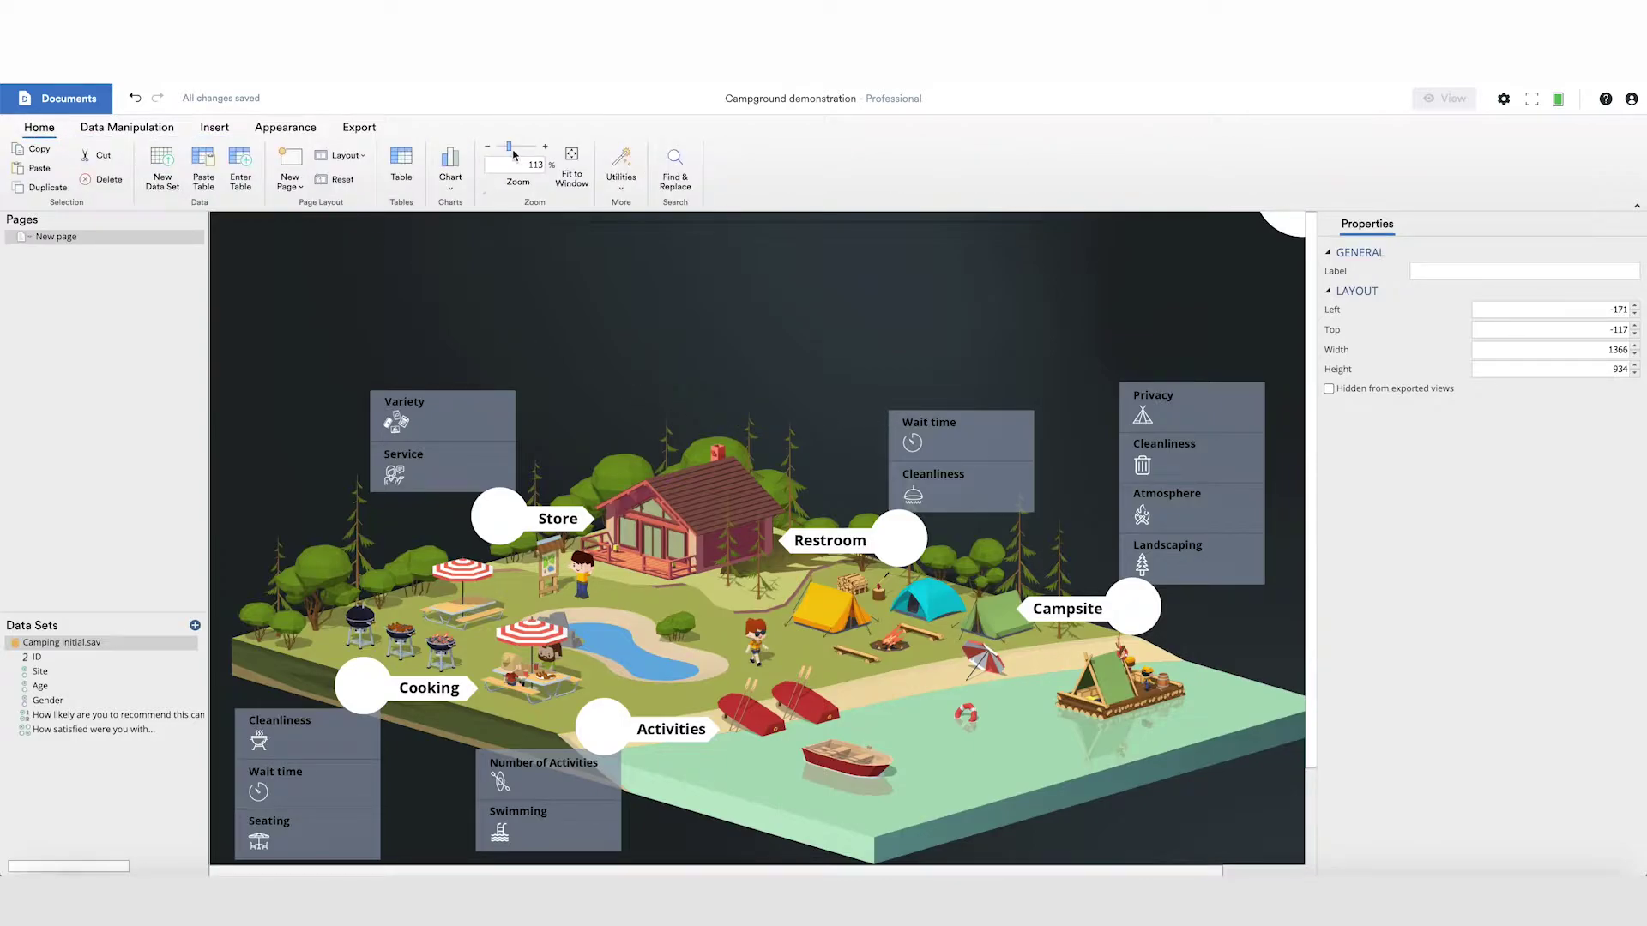
{"action": "left_click_drag", "start_coordinate": [511, 153], "coordinate": [503, 154]}
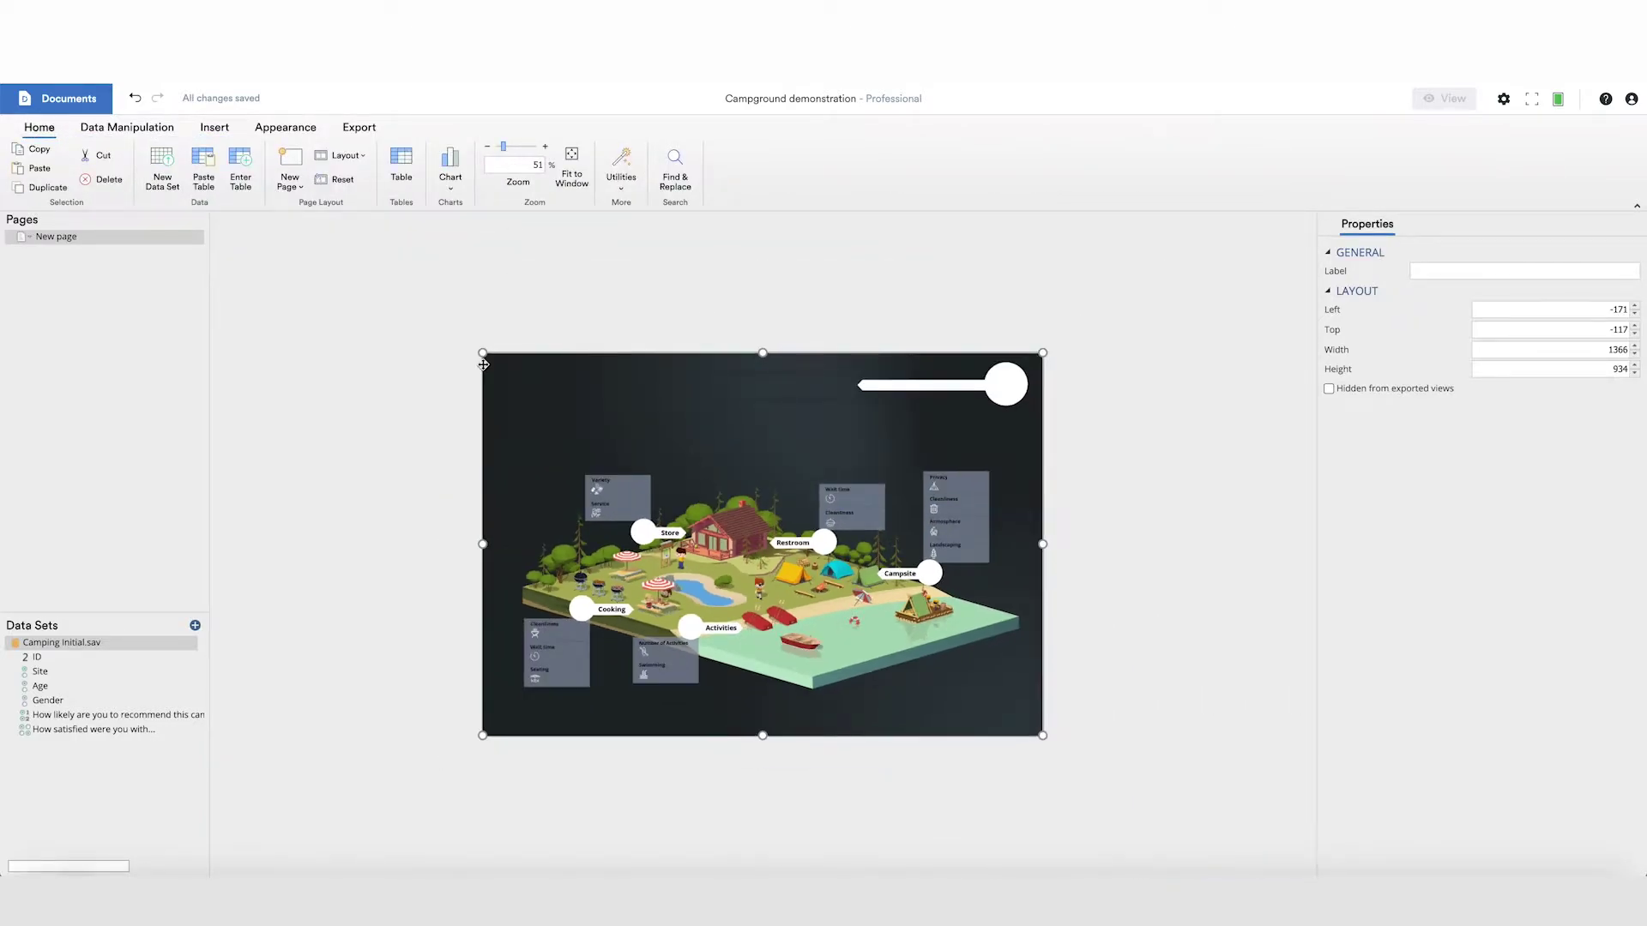
{"action": "left_click_drag", "start_coordinate": [481, 352], "coordinate": [552, 413]}
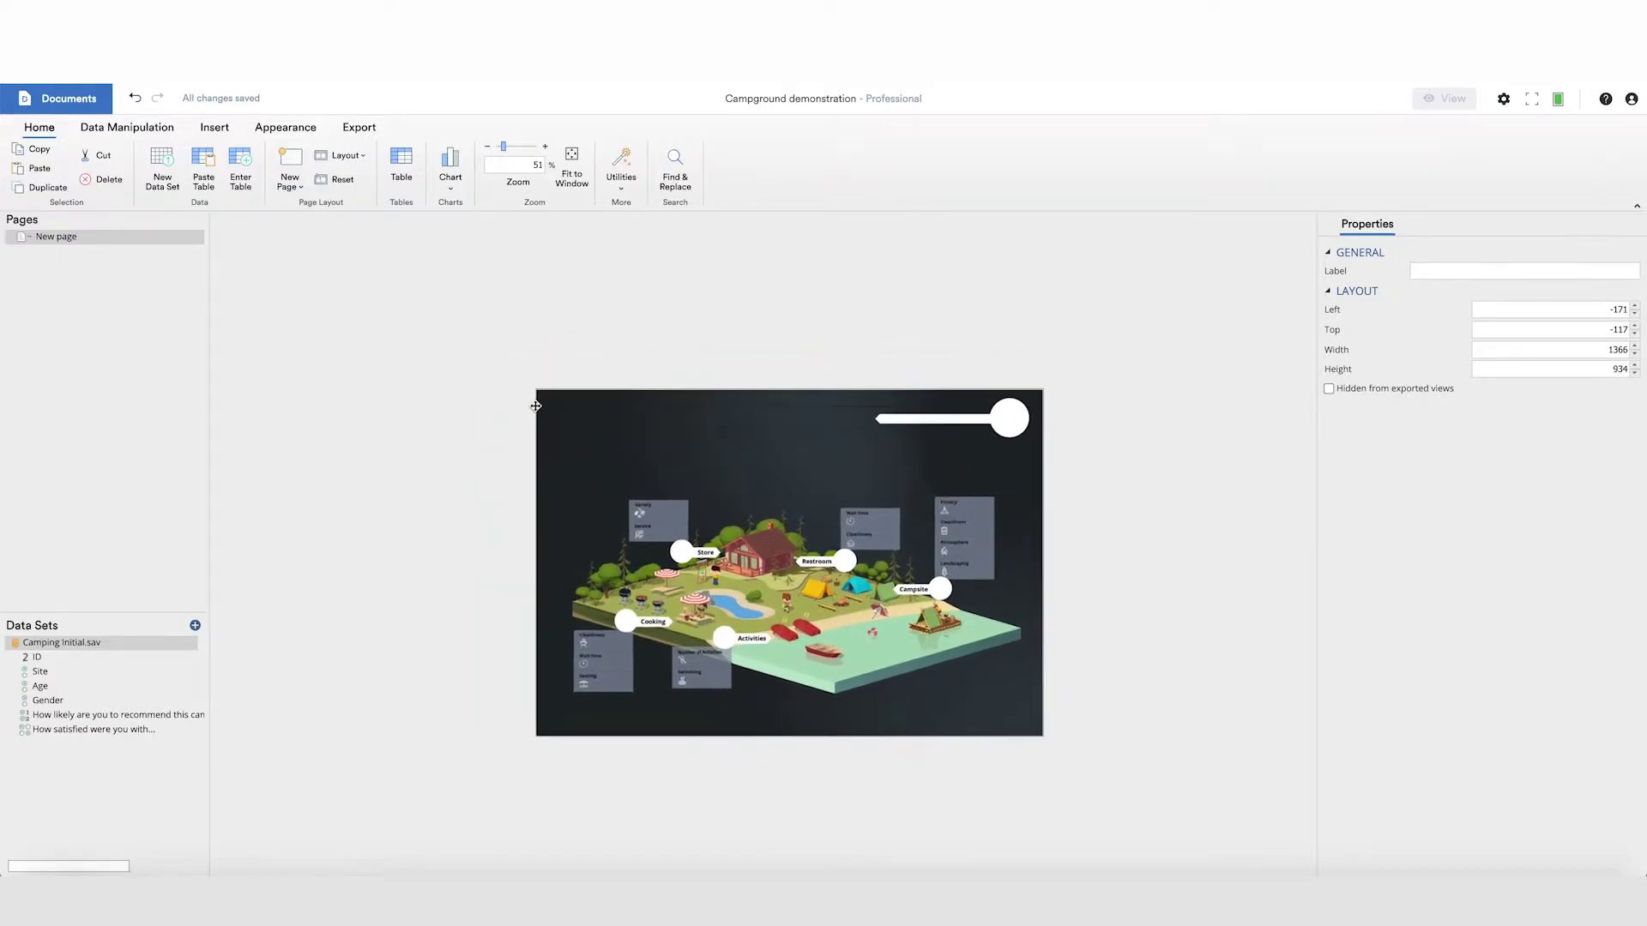
{"action": "left_click_drag", "start_coordinate": [553, 408], "coordinate": [552, 407]}
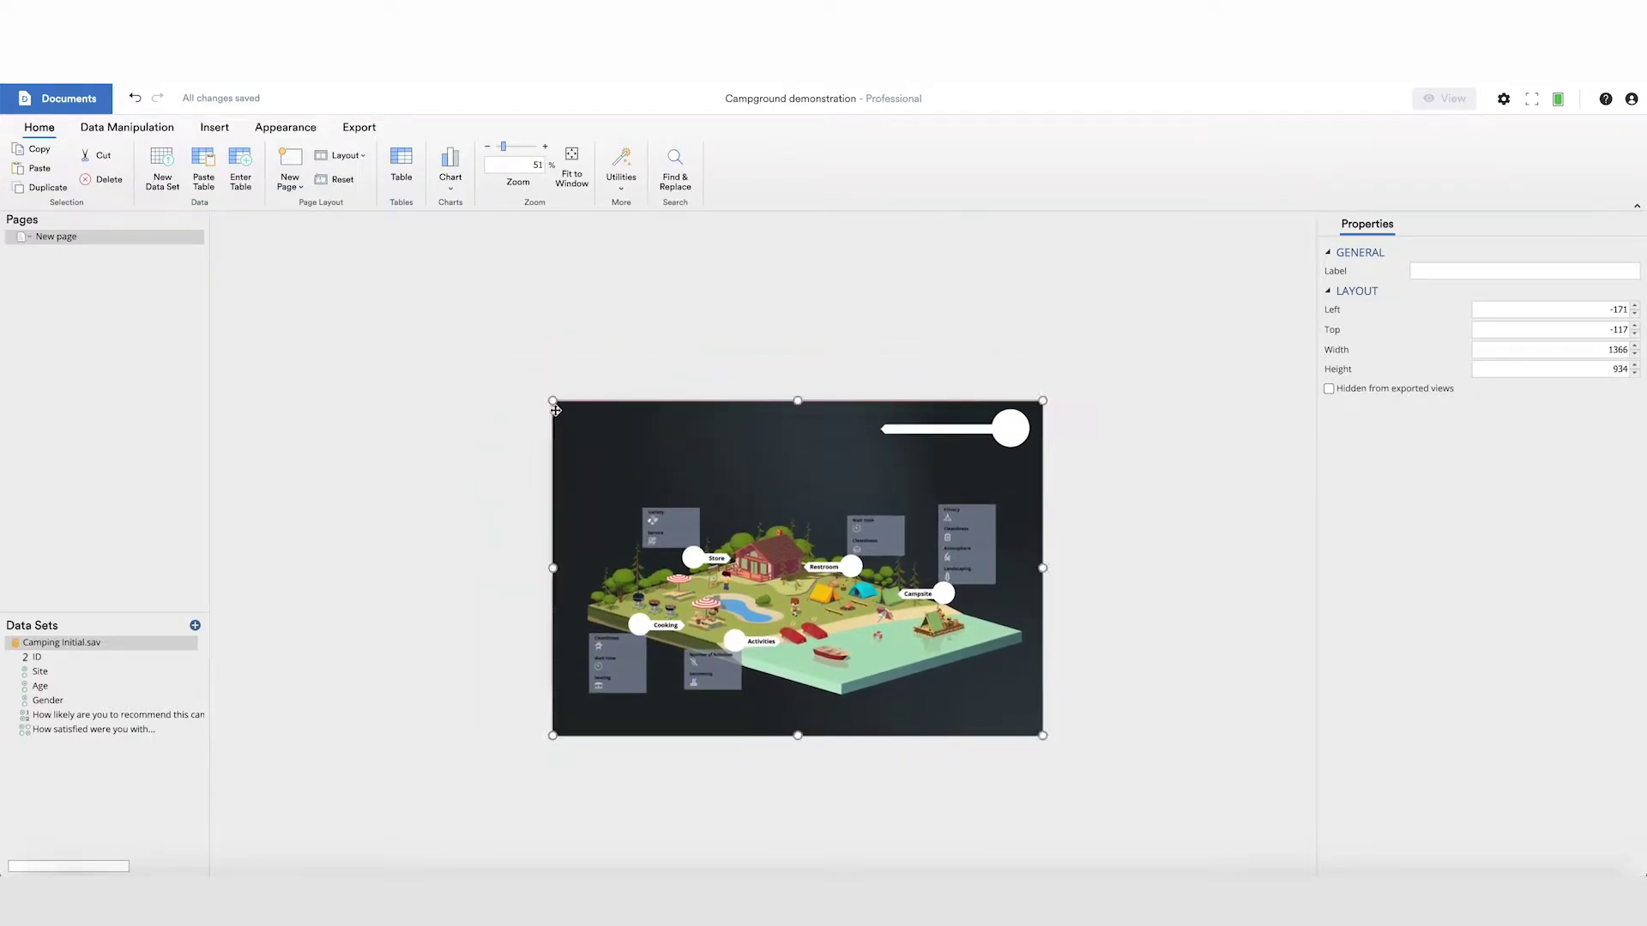
{"action": "left_click_drag", "start_coordinate": [1043, 737], "coordinate": [975, 703]}
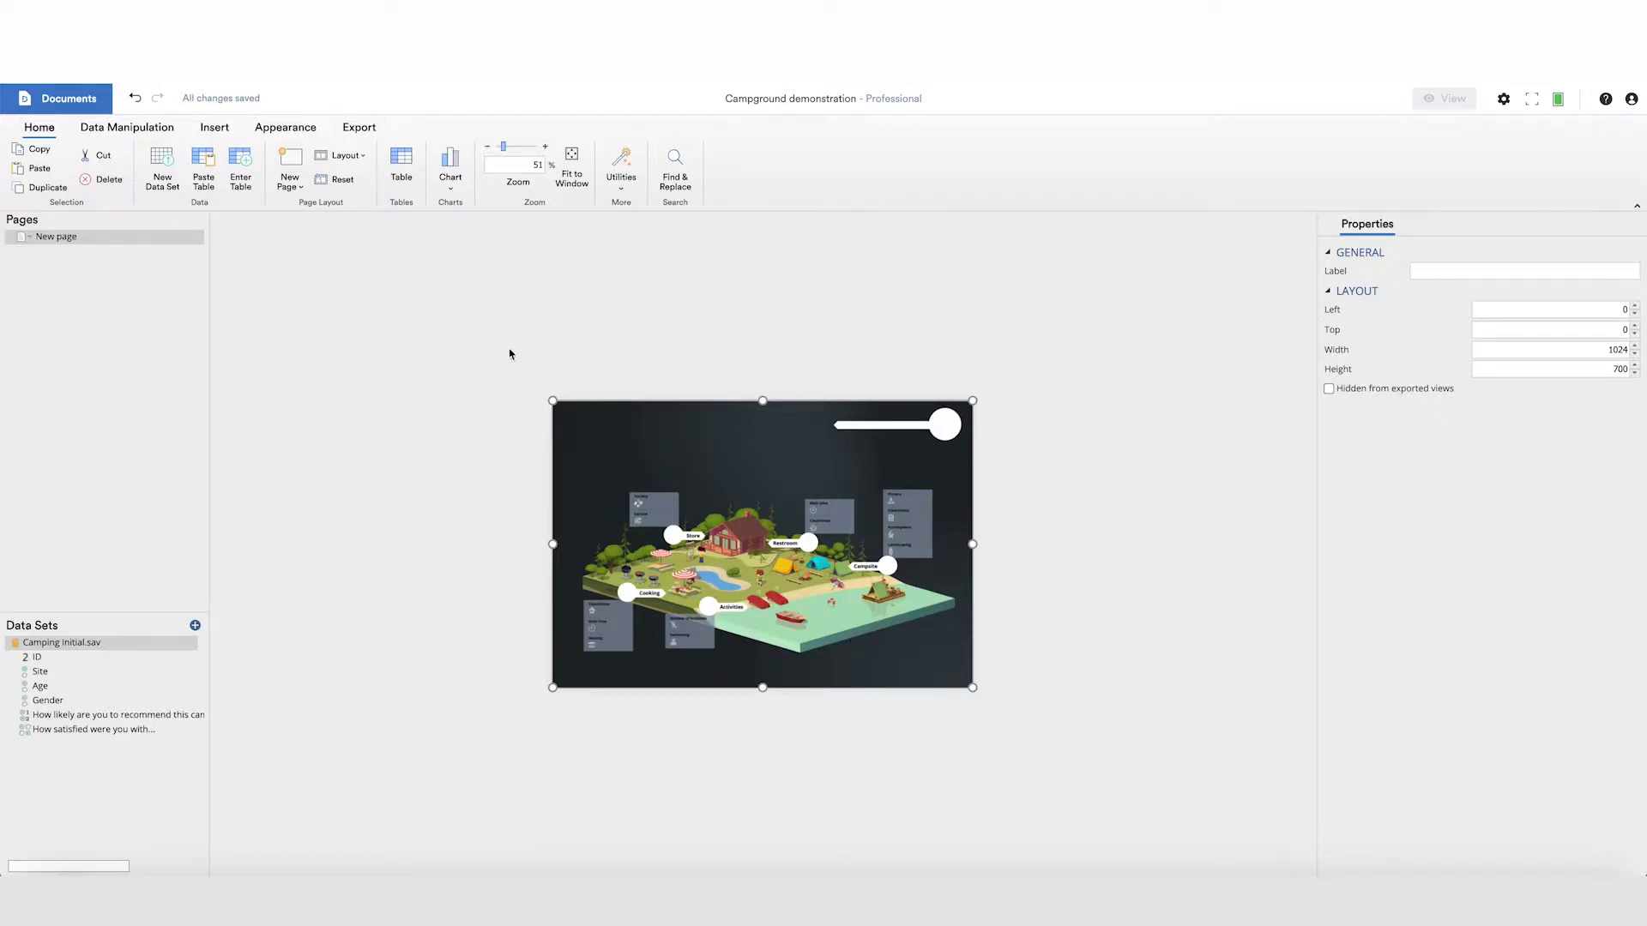
Send the background image to the back and move the table off the page.
{"action": "left_click", "coordinate": [574, 157]}
{"action": "right_click", "coordinate": [579, 290]}
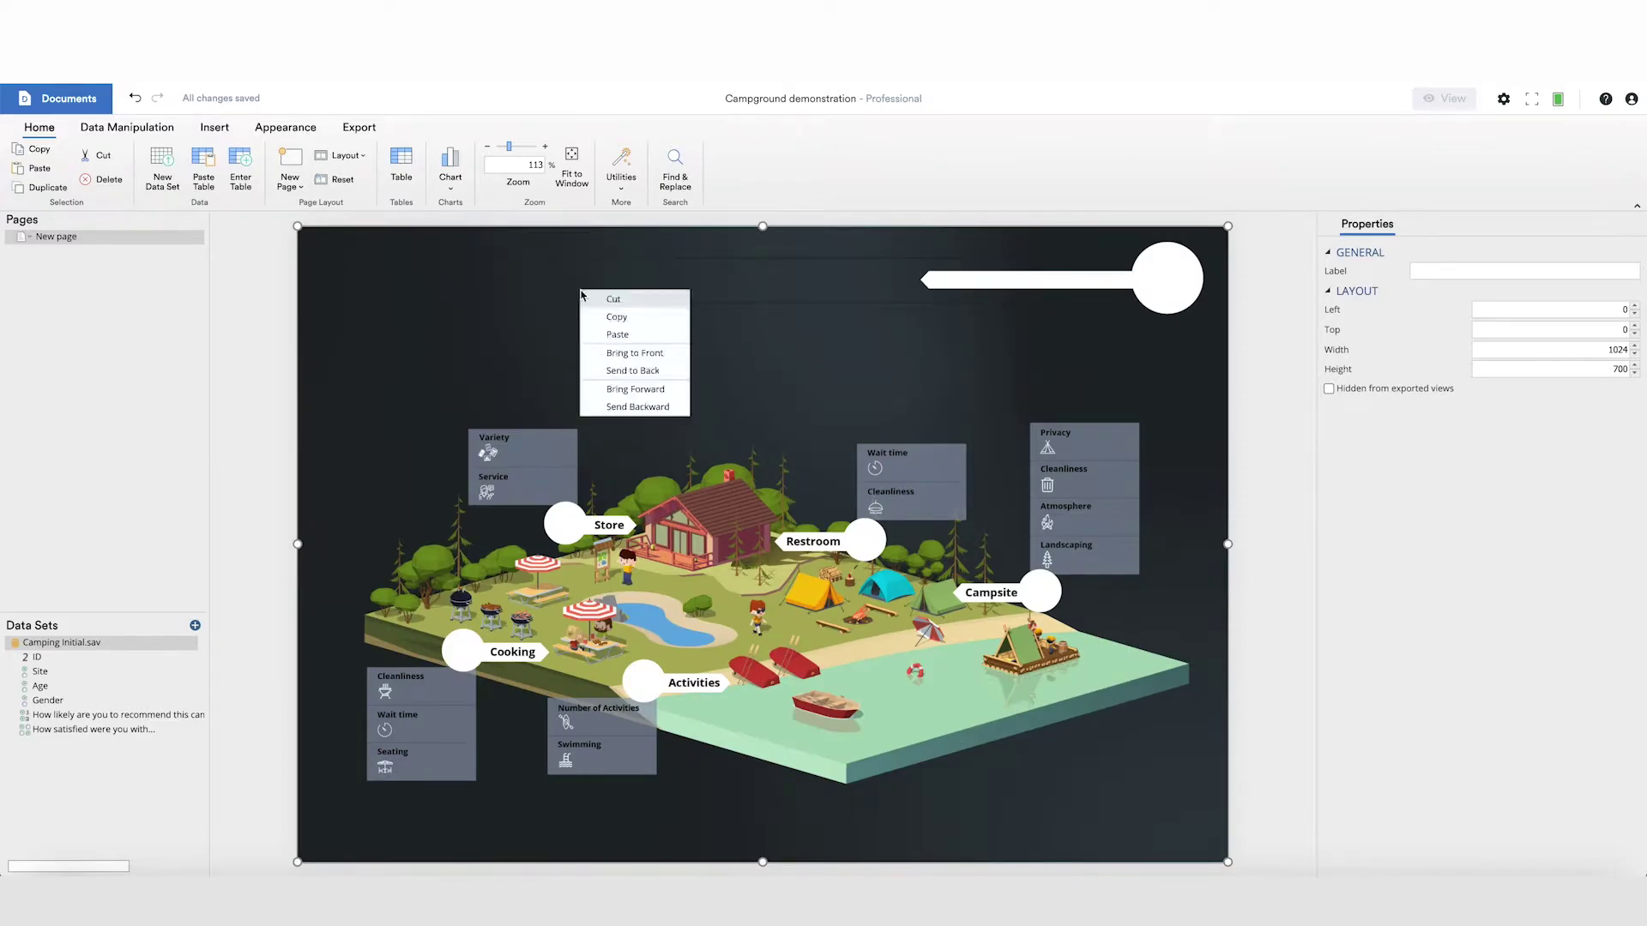
{"action": "left_click", "coordinate": [644, 373]}
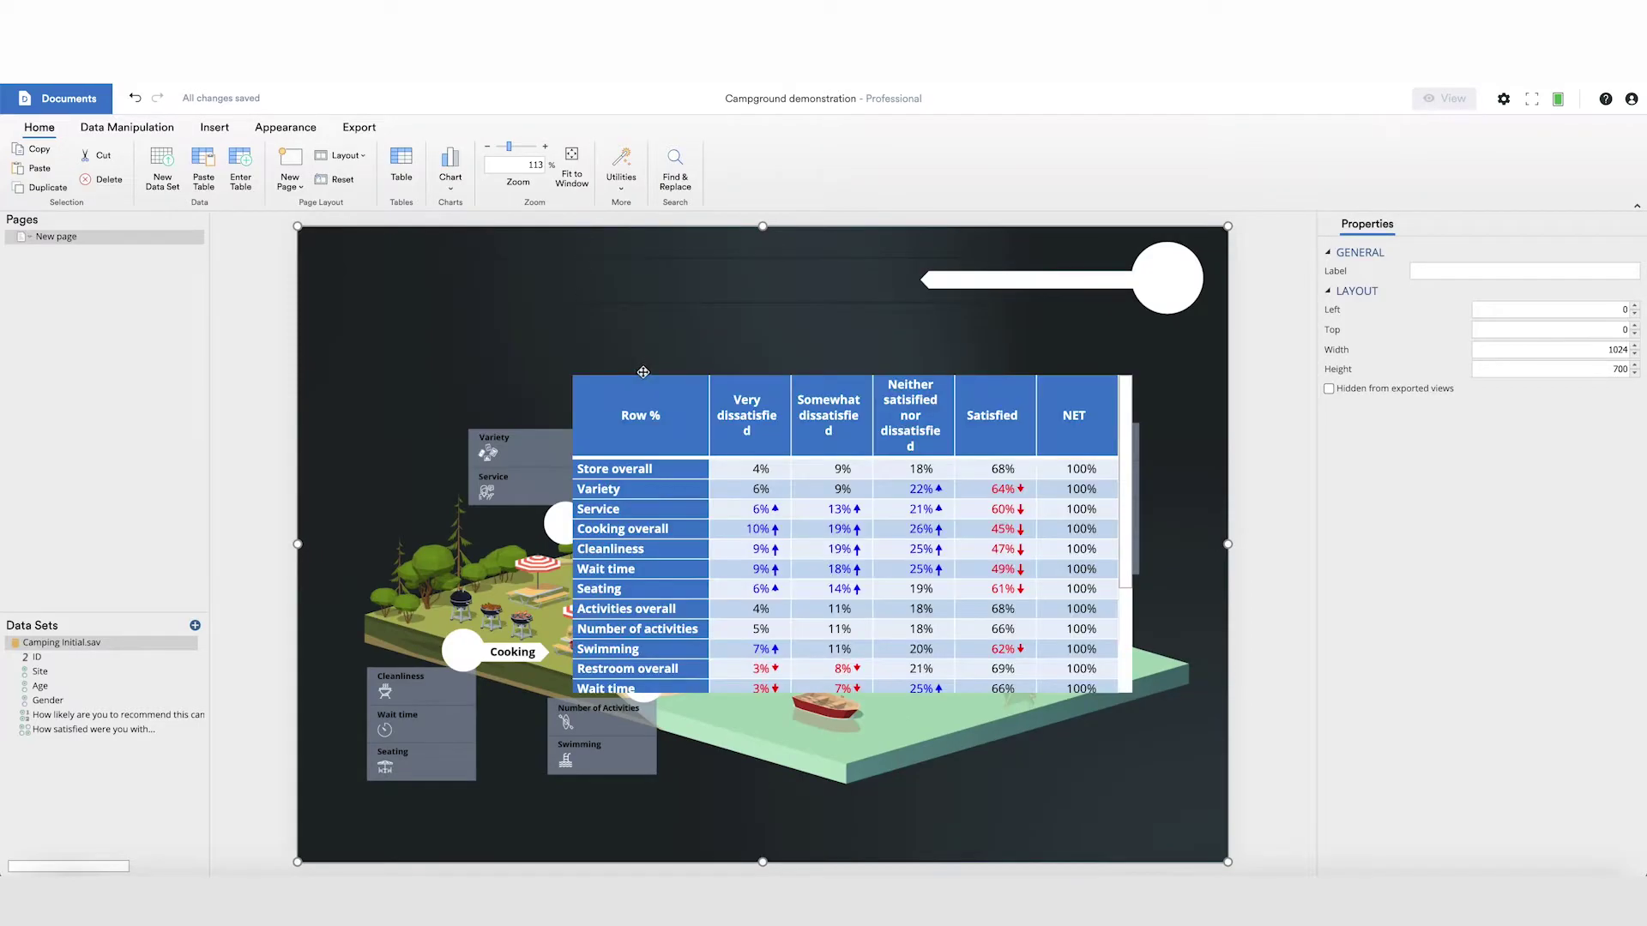
{"action": "mouse_move", "coordinate": [672, 427]}
{"action": "left_mouse_down"}
{"action": "mouse_move", "coordinate": [874, 641]}
{"action": "mouse_move", "coordinate": [1275, 863]}
{"action": "left_mouse_up"}
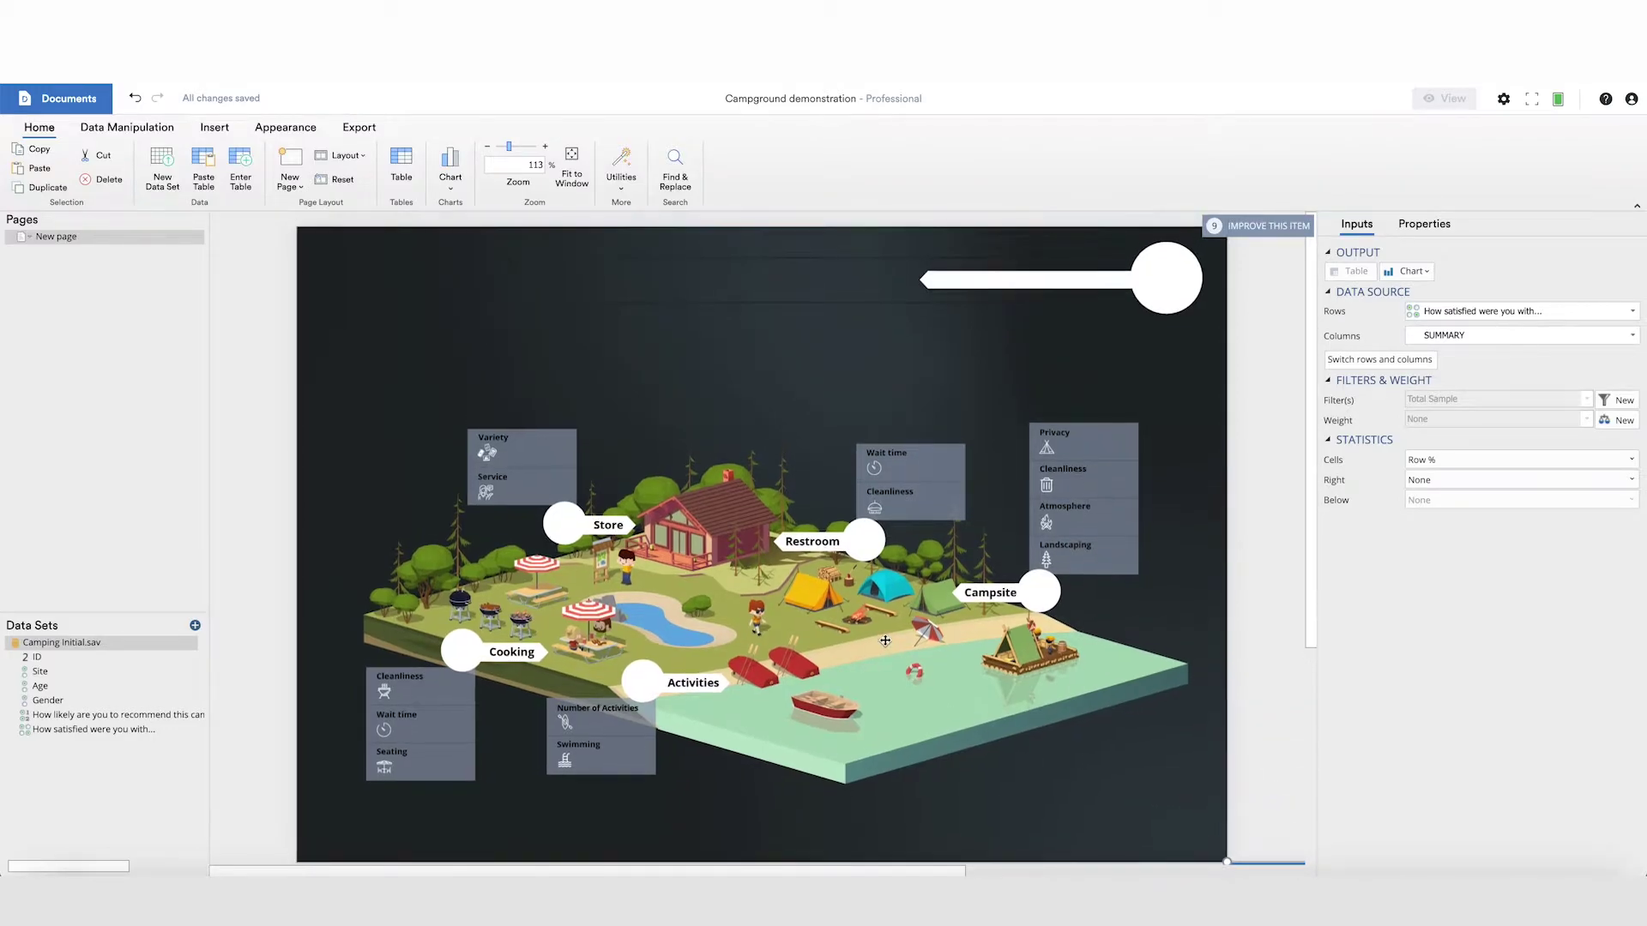
{"action": "left_click", "coordinate": [214, 128]}
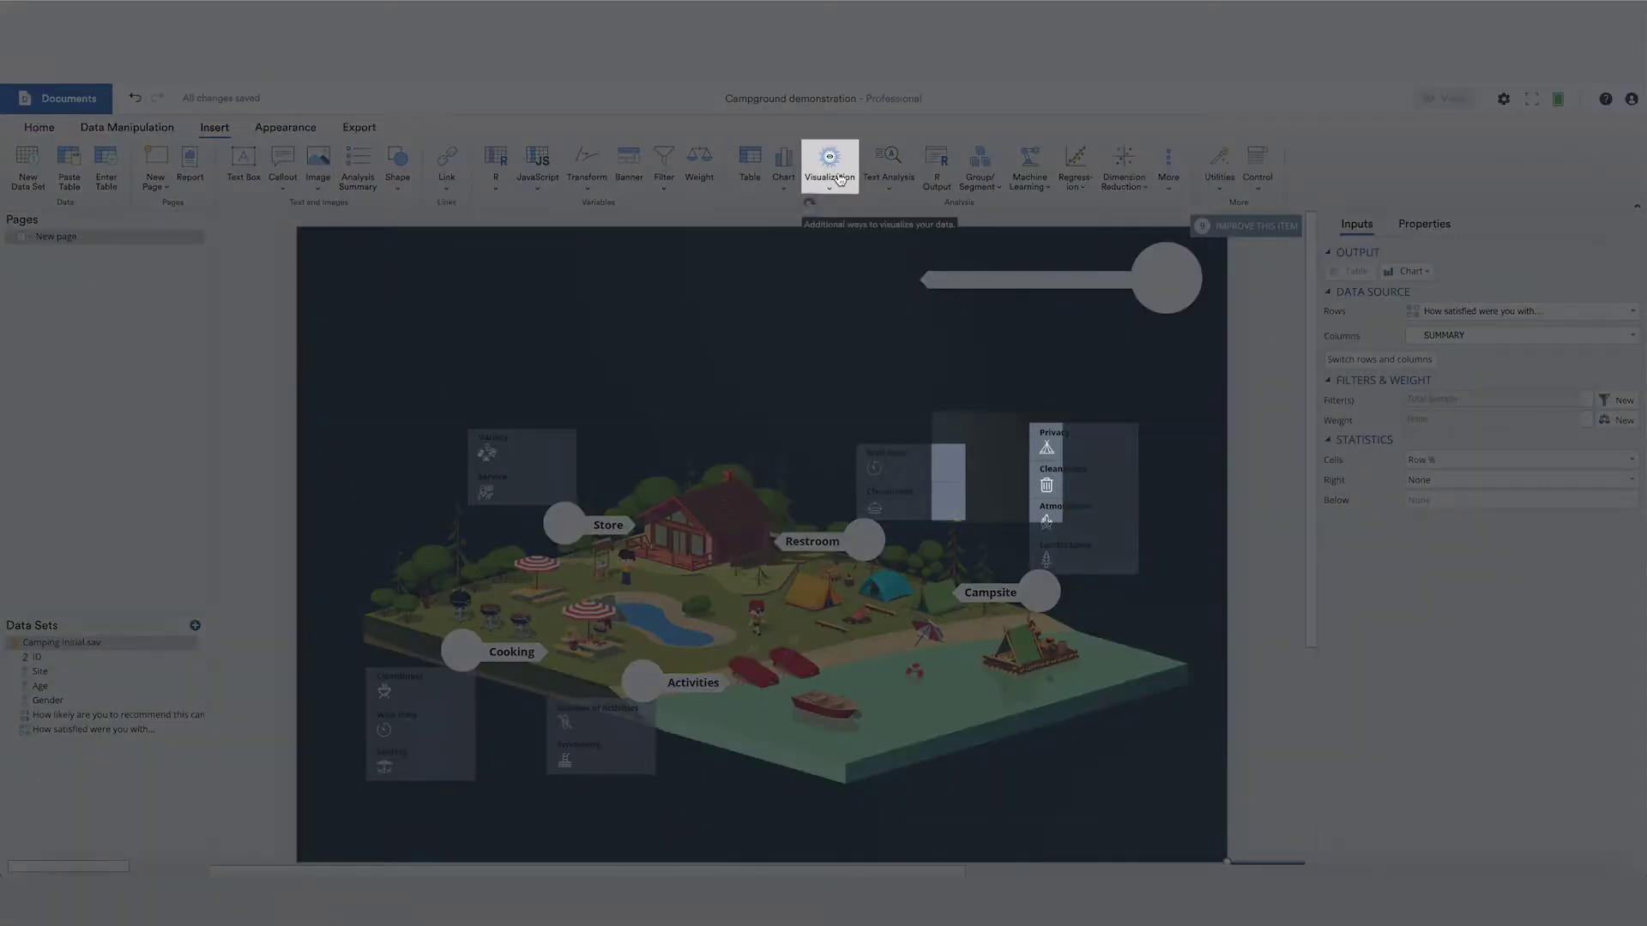
Insert a Number in Oval visualization.
{"action": "left_click", "coordinate": [836, 175]}
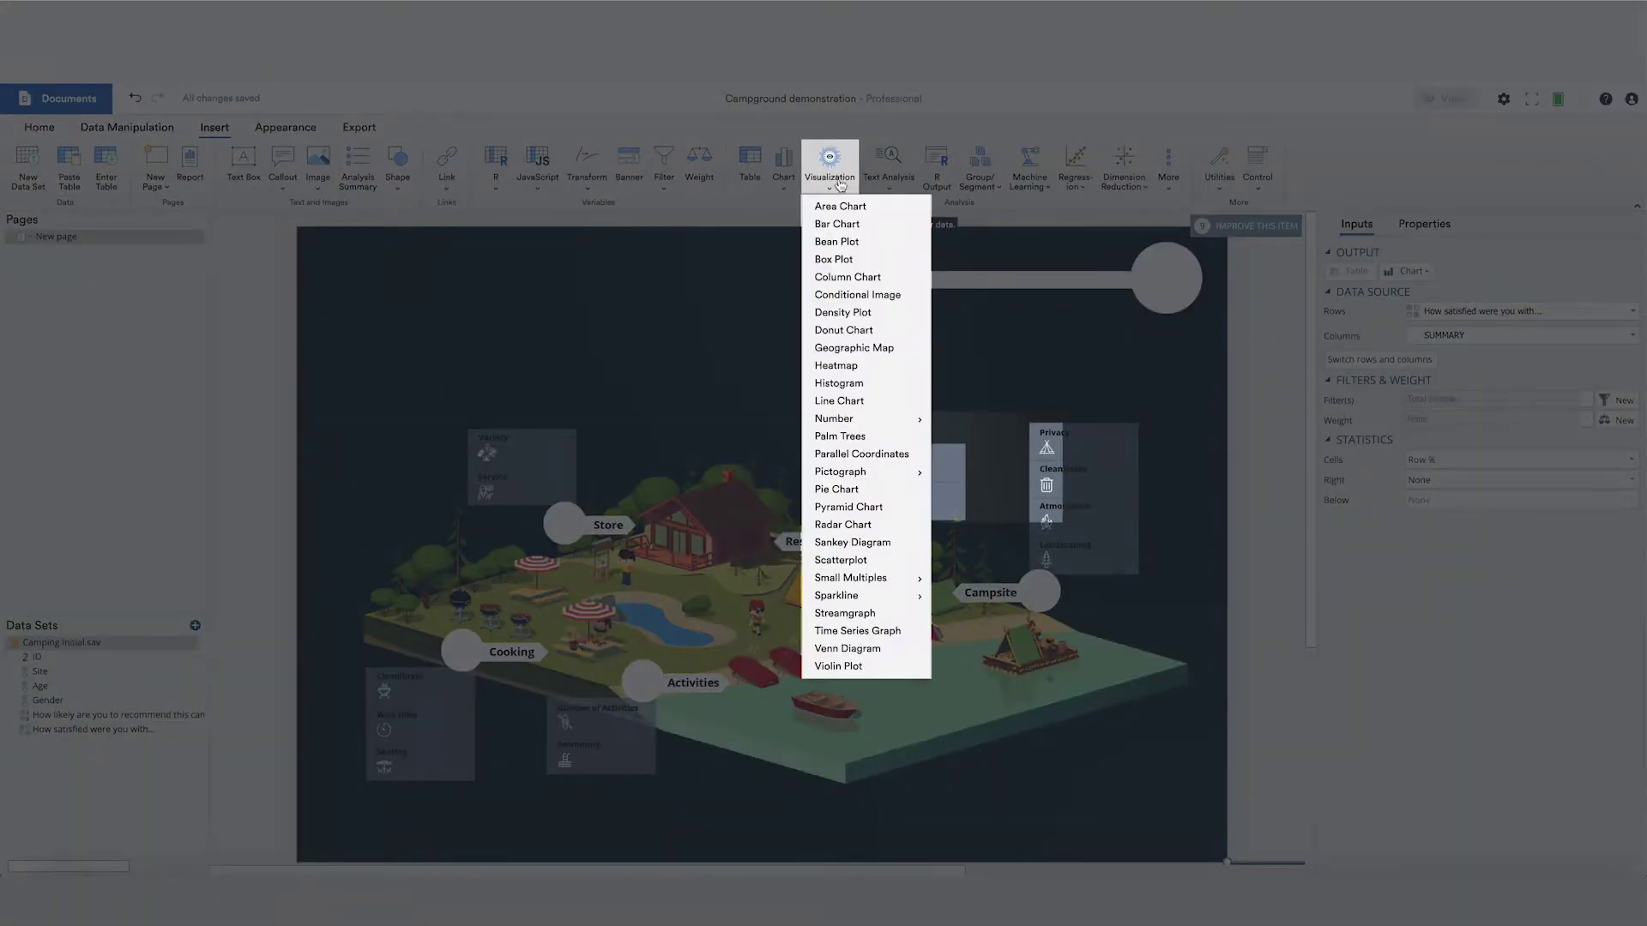
{"action": "mouse_move", "coordinate": [862, 419]}
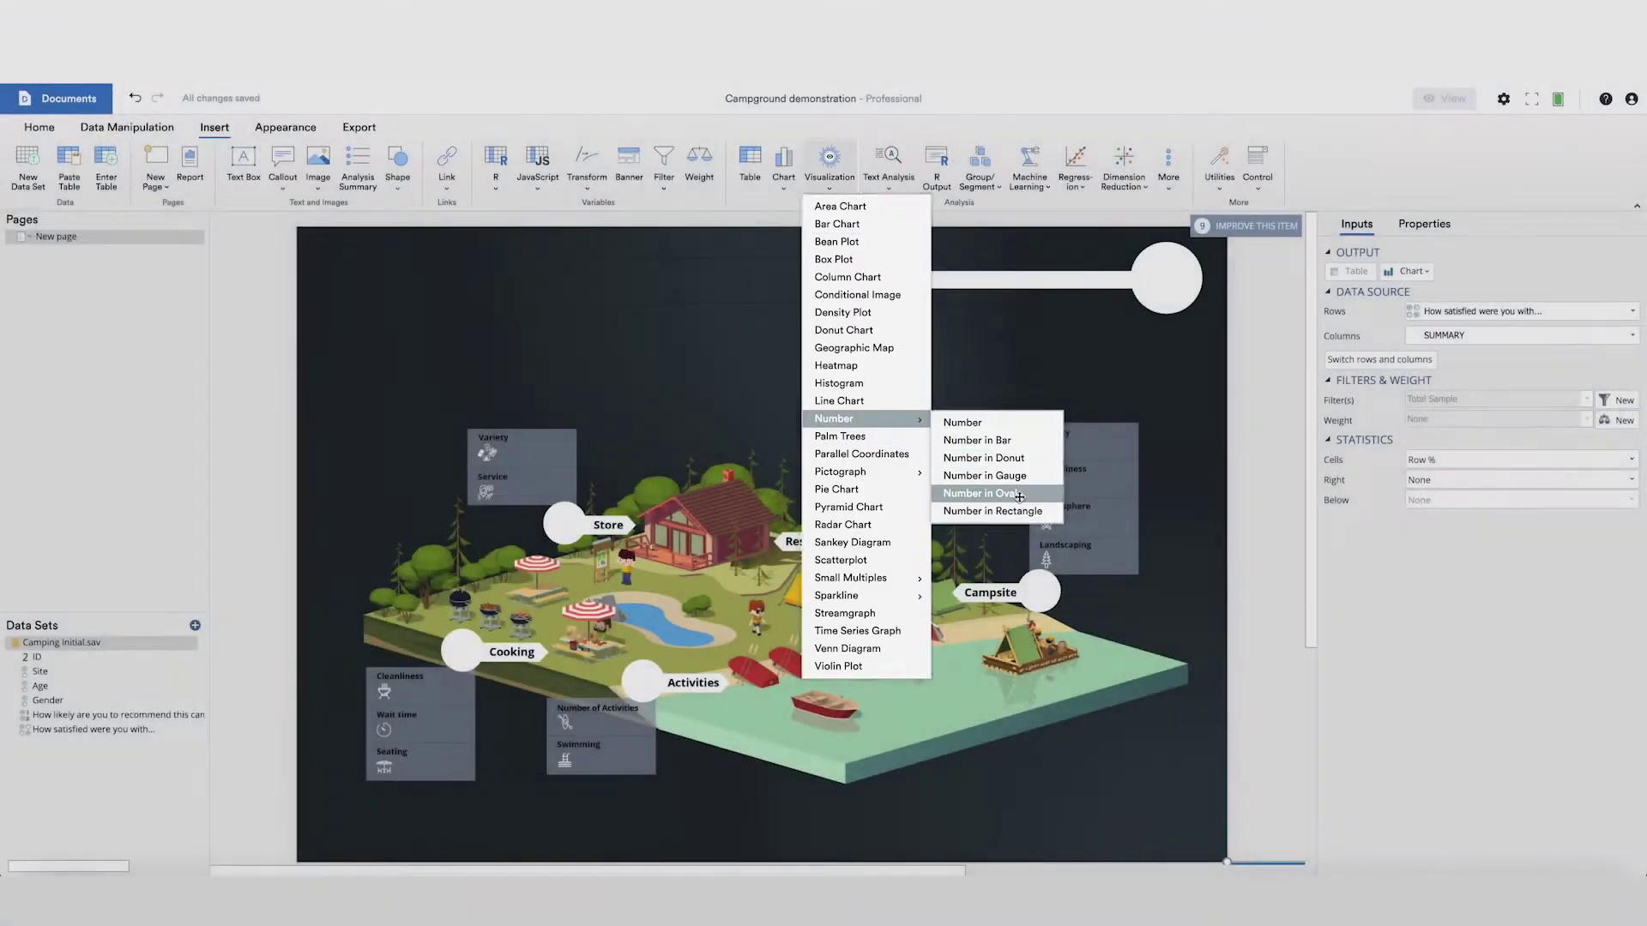
{"action": "left_click", "coordinate": [1017, 492]}
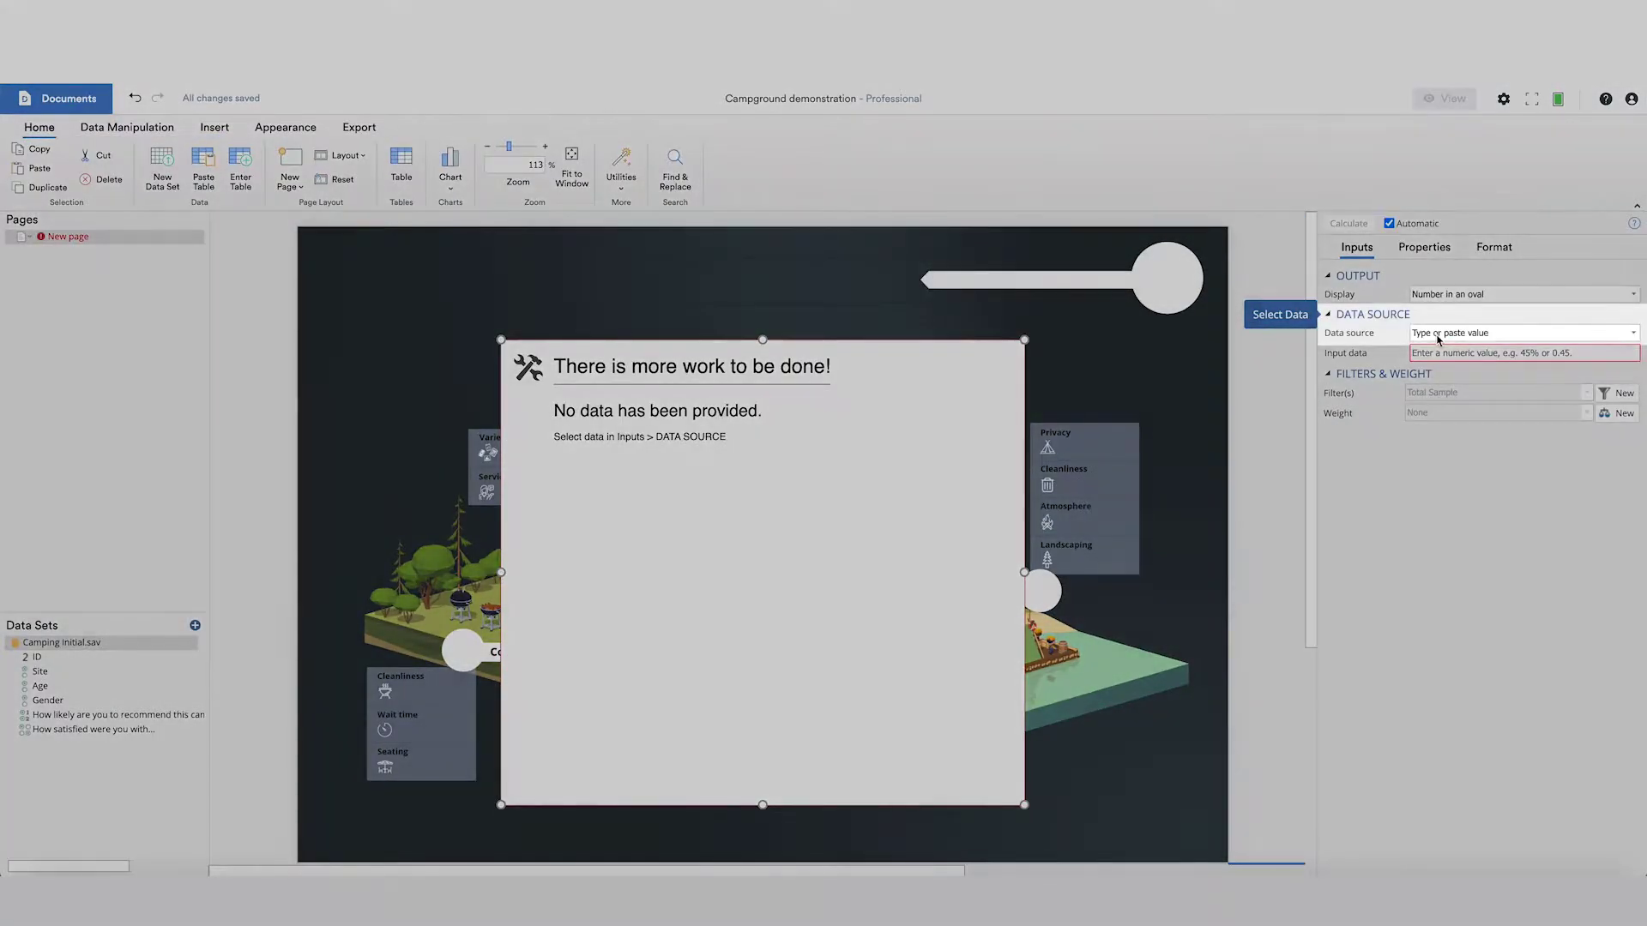
Feed the oval from the table's Store overall row and Satisfied column, then shrink it.
{"action": "left_click", "coordinate": [1439, 337]}
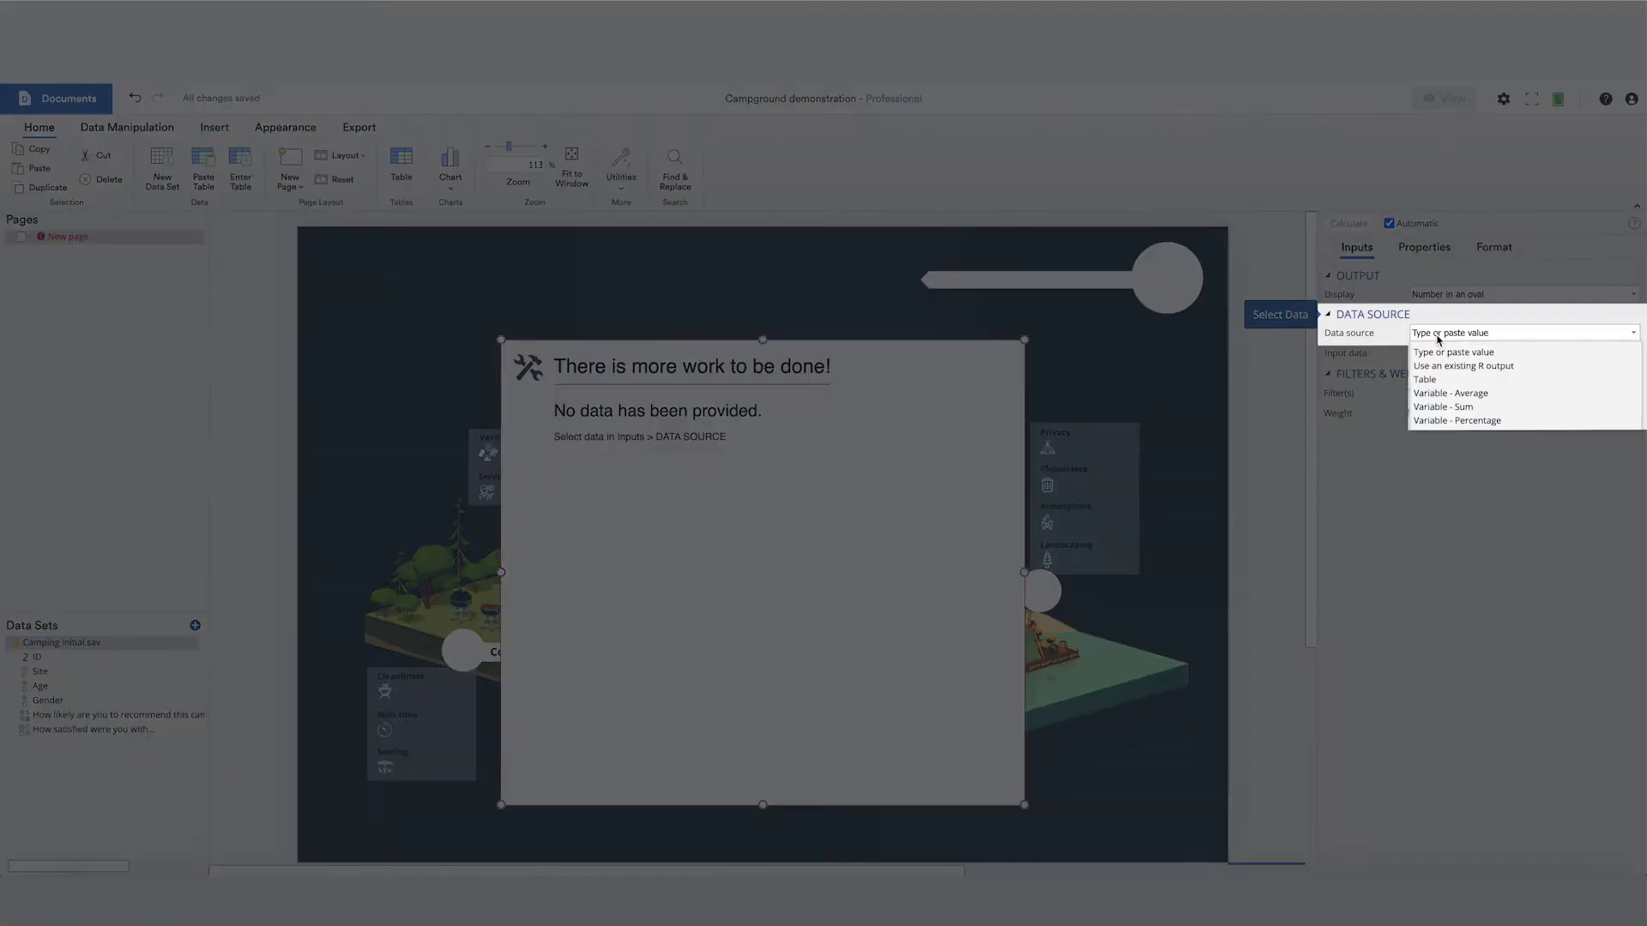
{"action": "left_click", "coordinate": [1441, 380]}
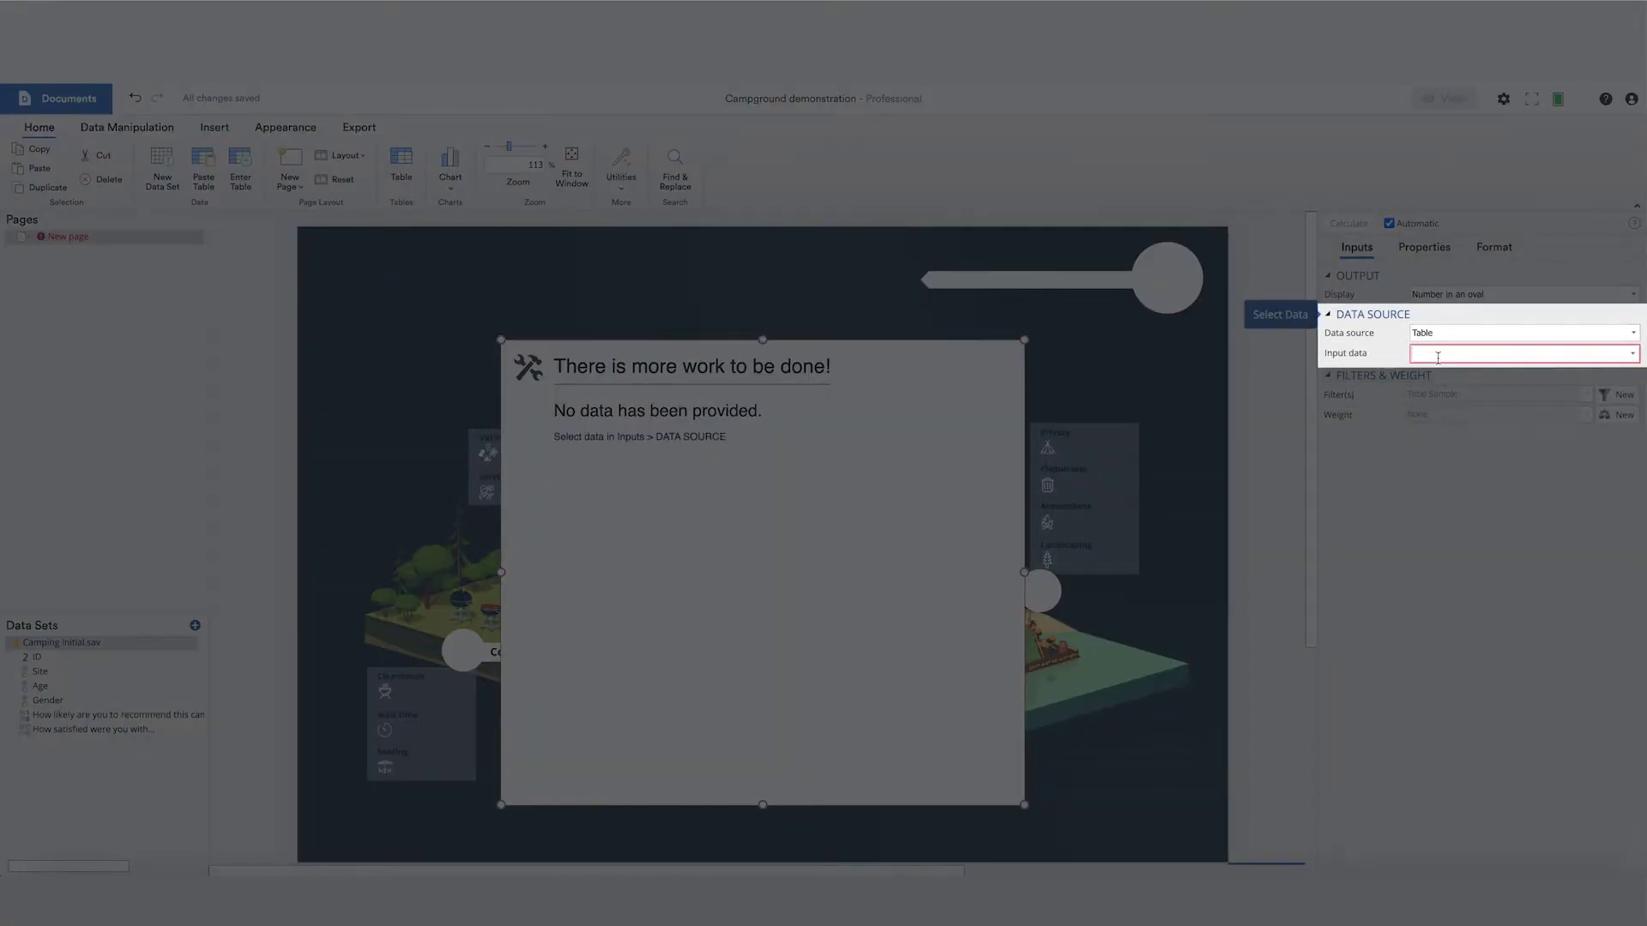
{"action": "left_click", "coordinate": [1625, 355]}
{"action": "left_click", "coordinate": [1624, 374]}
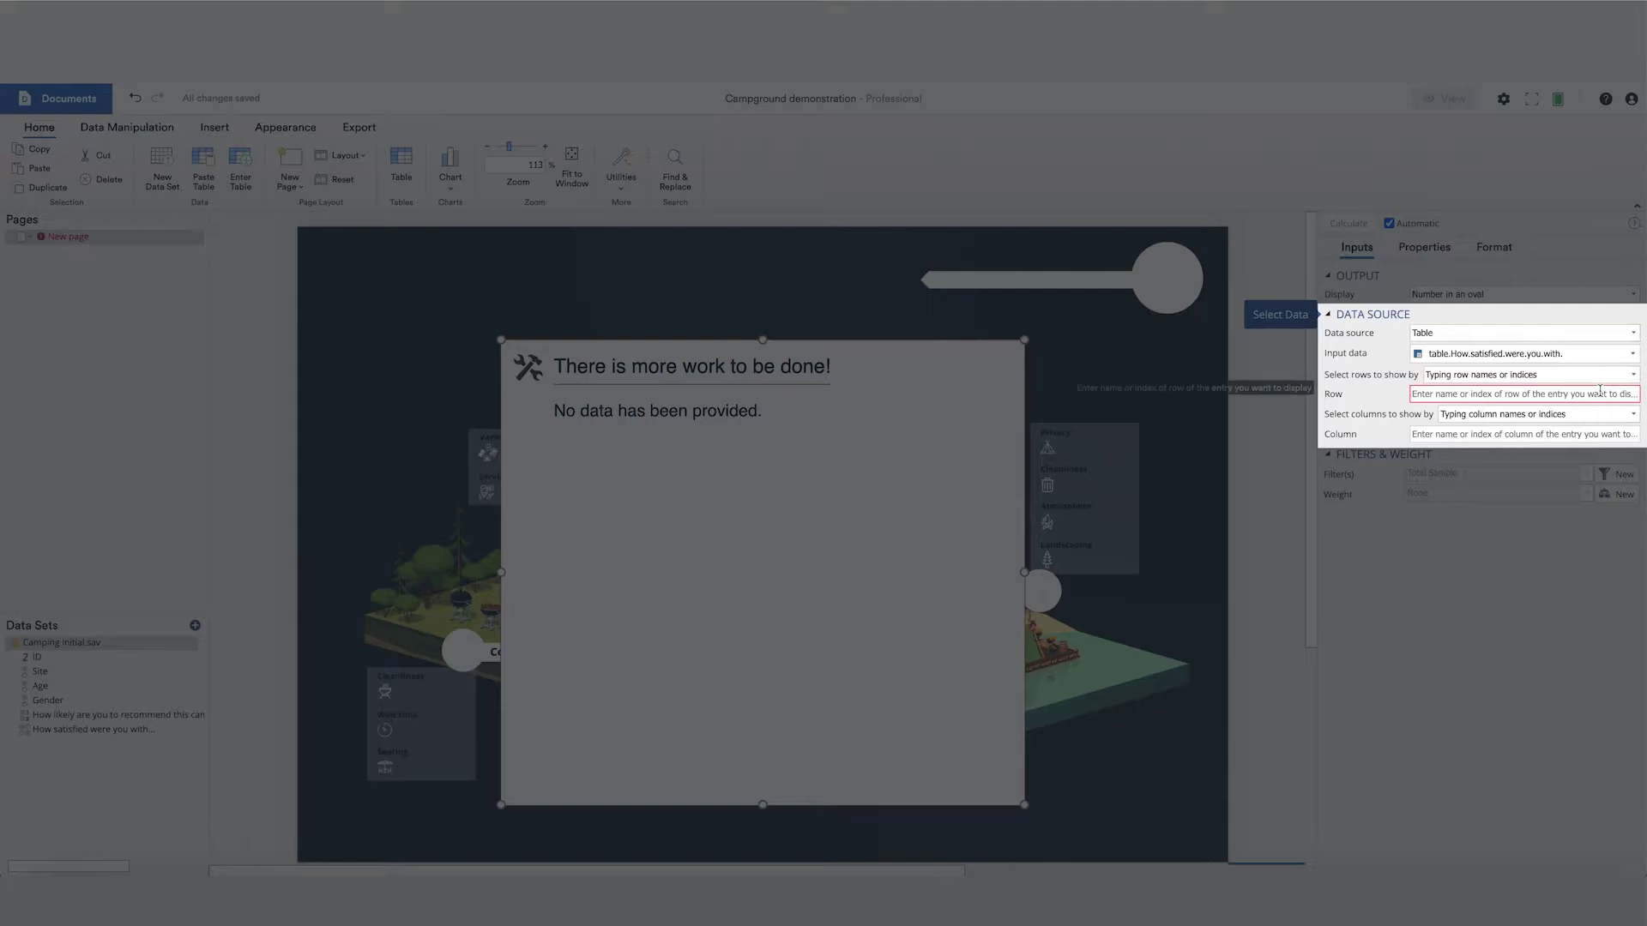
{"action": "left_click", "coordinate": [1599, 391]}
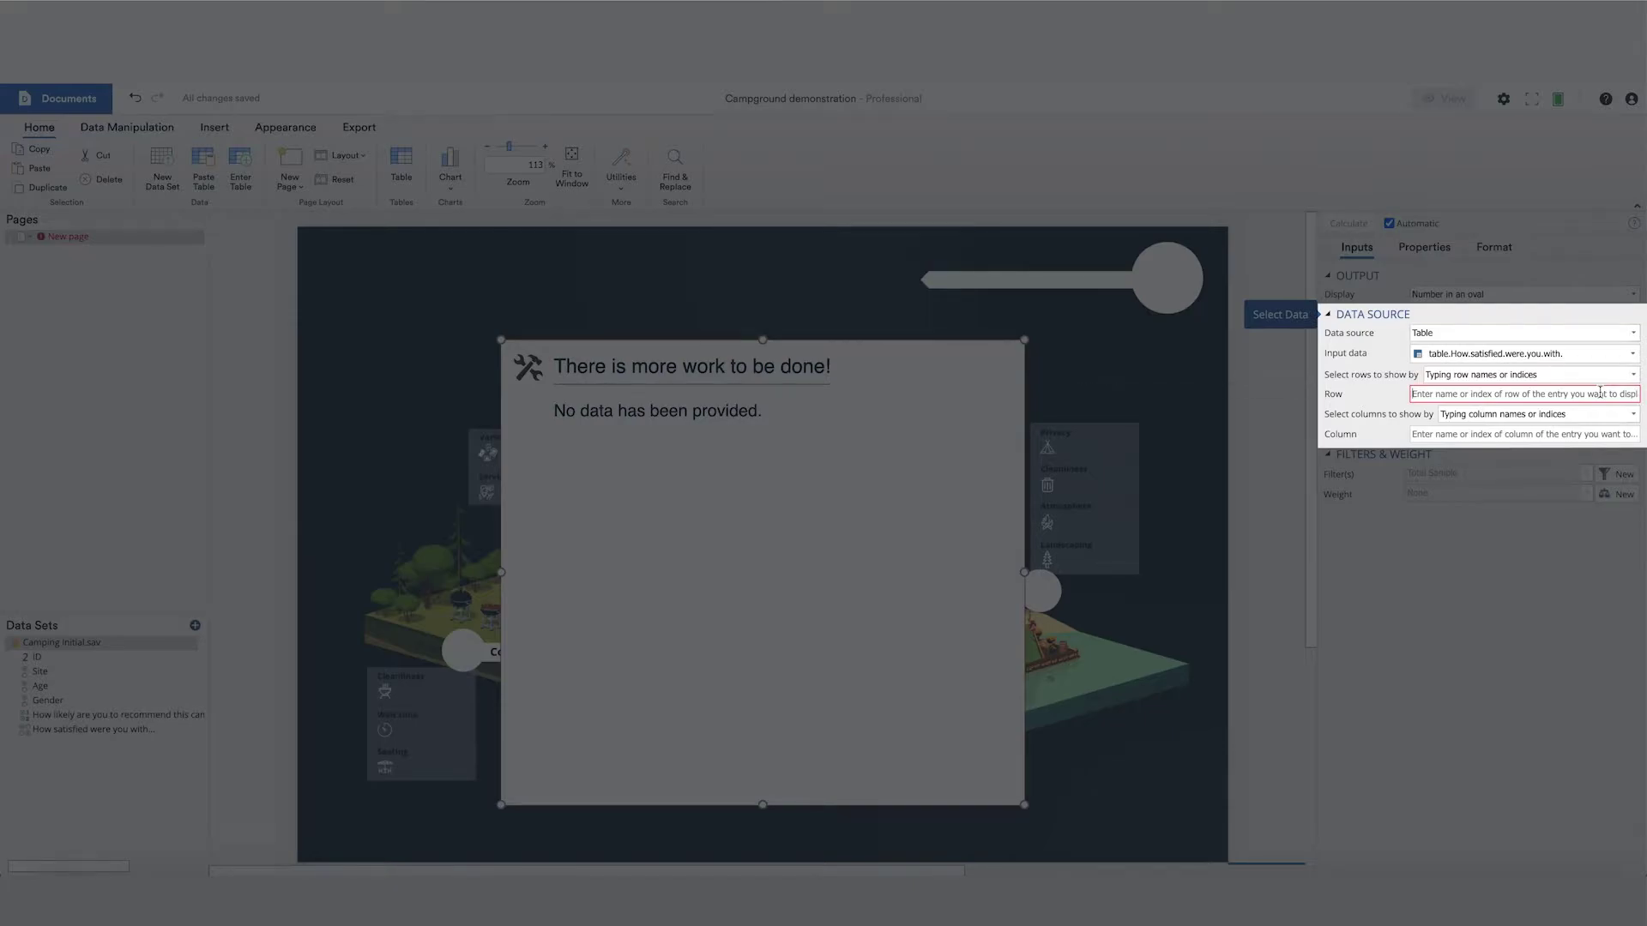
{"action": "type", "text": "Store overall"}
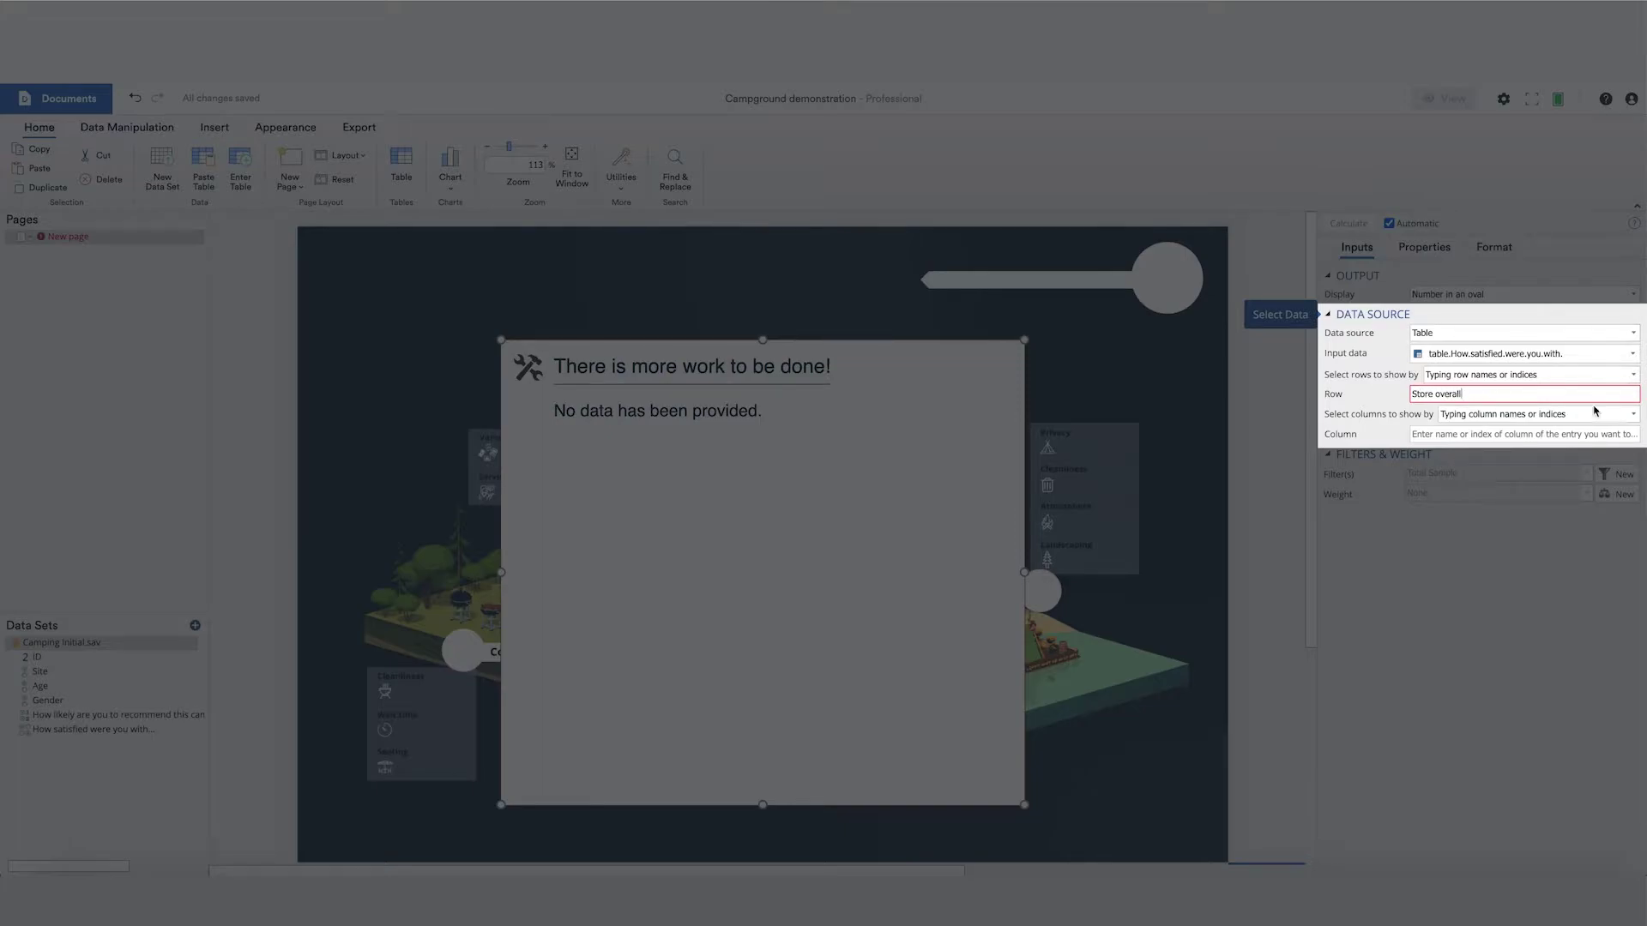
{"action": "left_click", "coordinate": [1572, 434]}
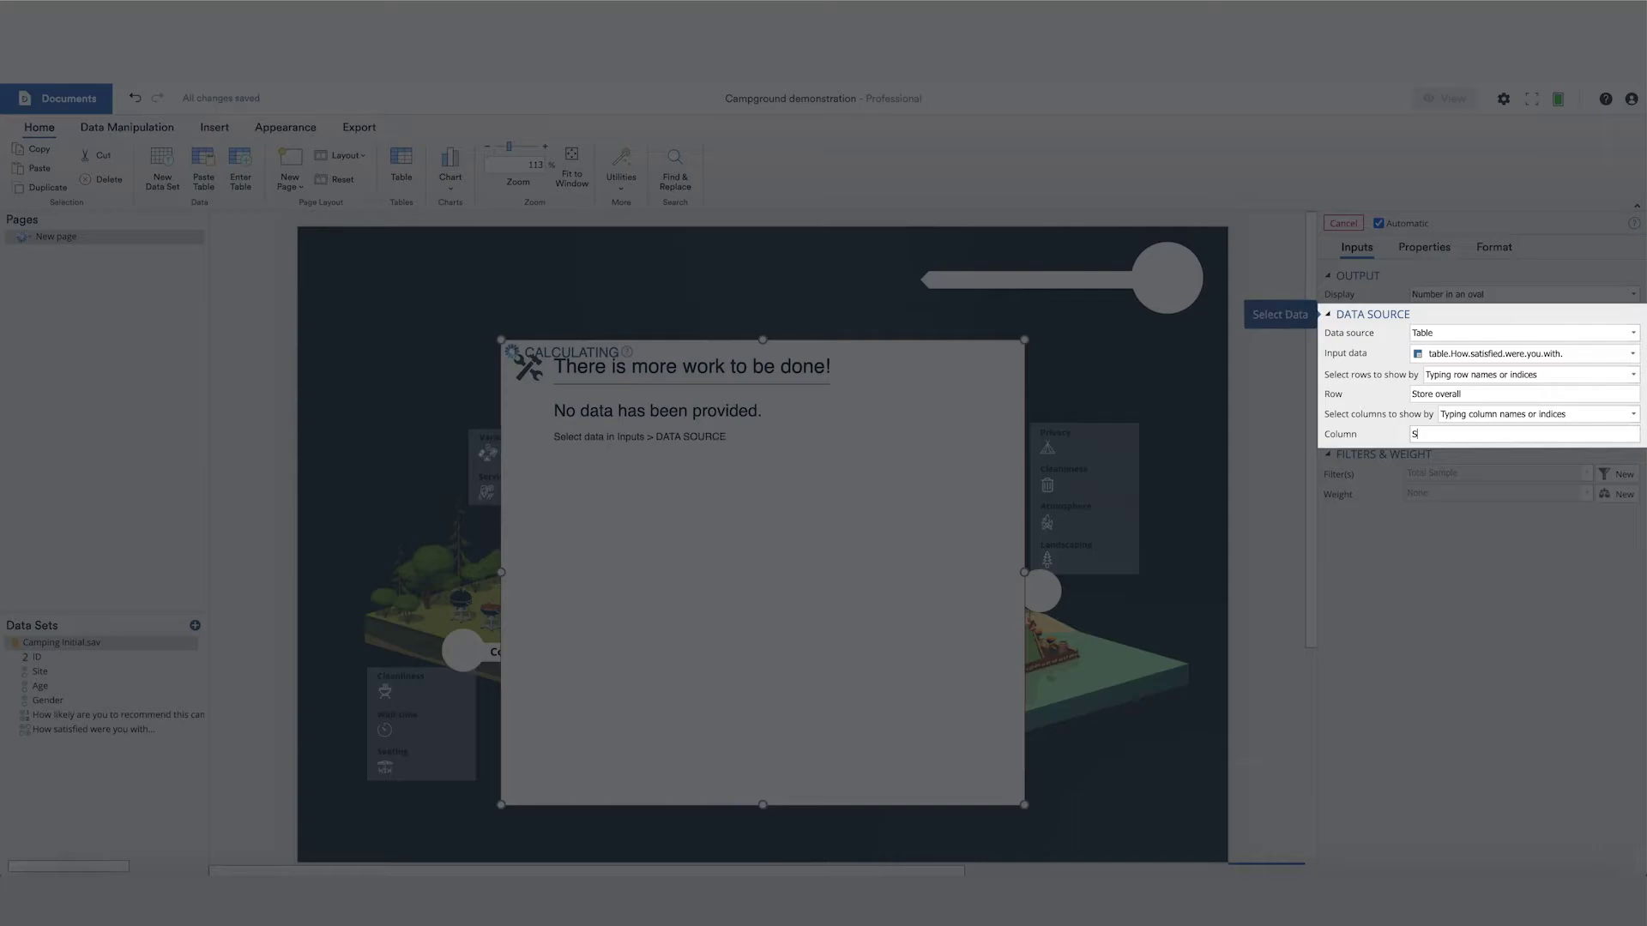
{"action": "type", "text": "Satisfied"}
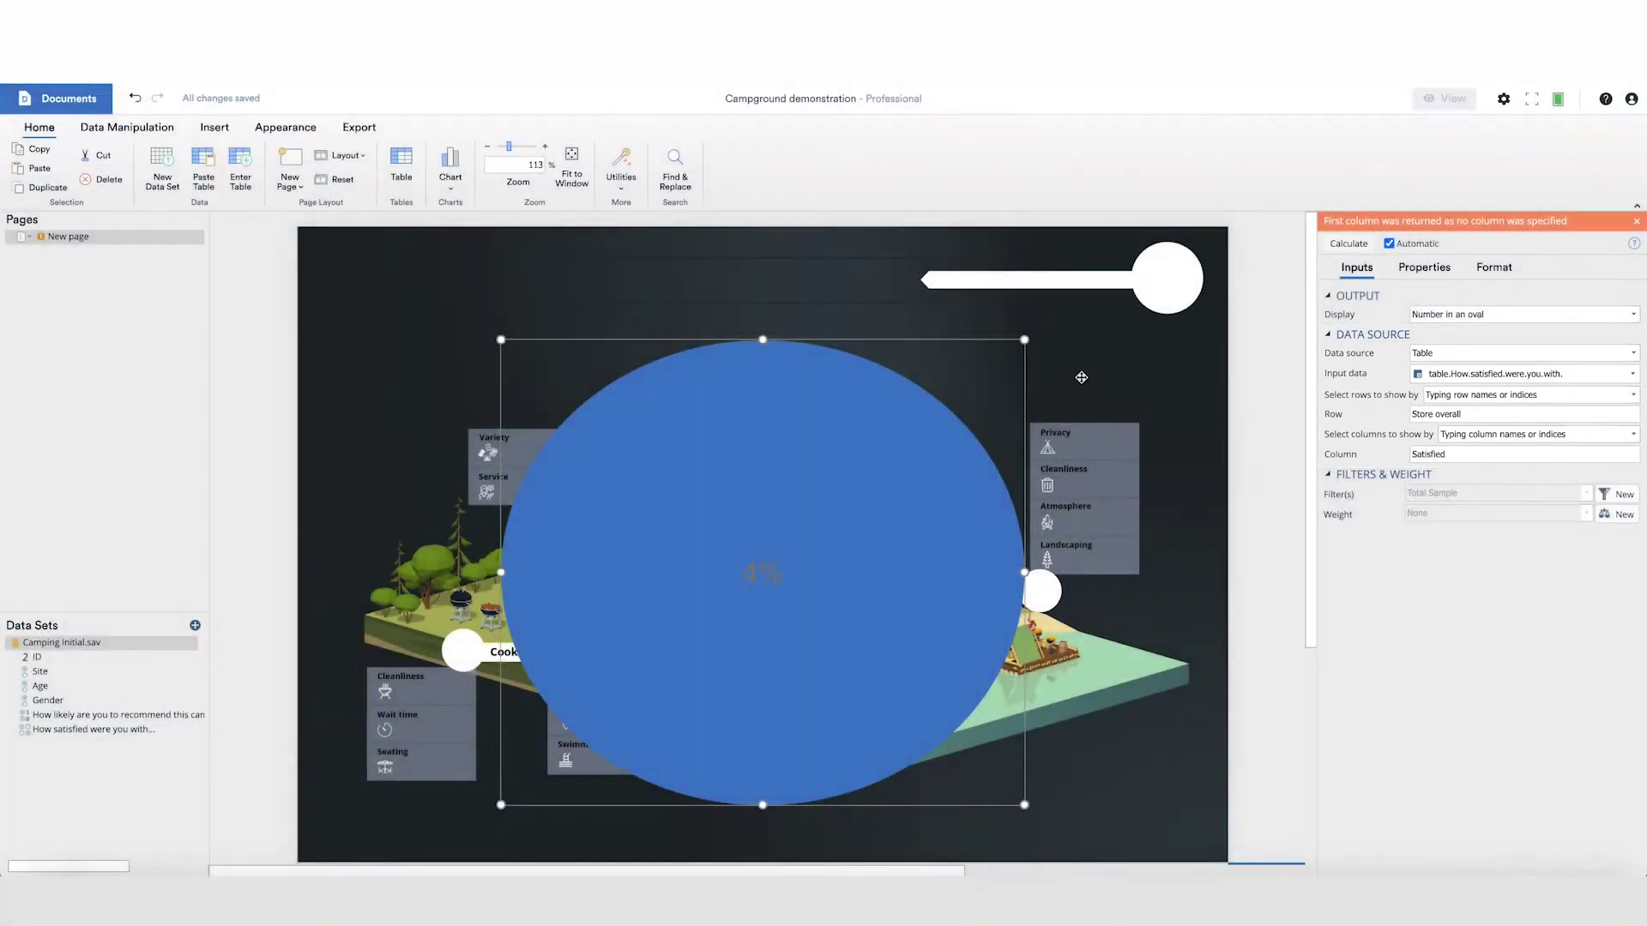
{"action": "left_click_drag", "start_coordinate": [958, 339], "coordinate": [928, 371]}
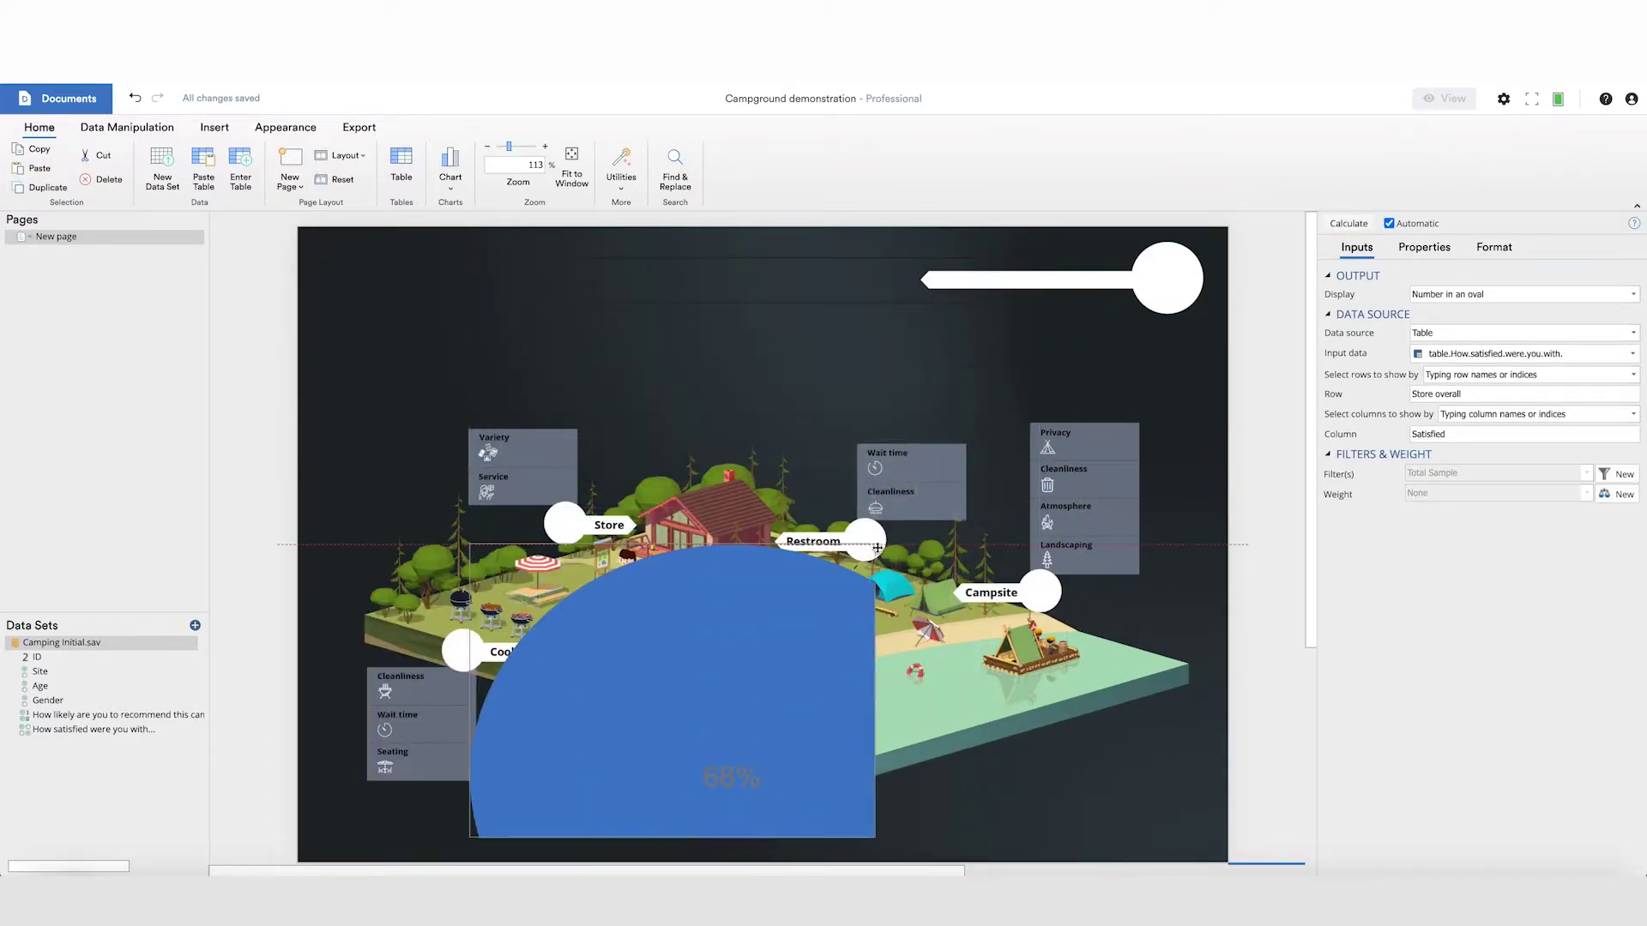
{"action": "mouse_move", "coordinate": [996, 372]}
{"action": "left_mouse_down"}
{"action": "mouse_move", "coordinate": [873, 544]}
{"action": "mouse_move", "coordinate": [988, 442]}
{"action": "left_mouse_up"}
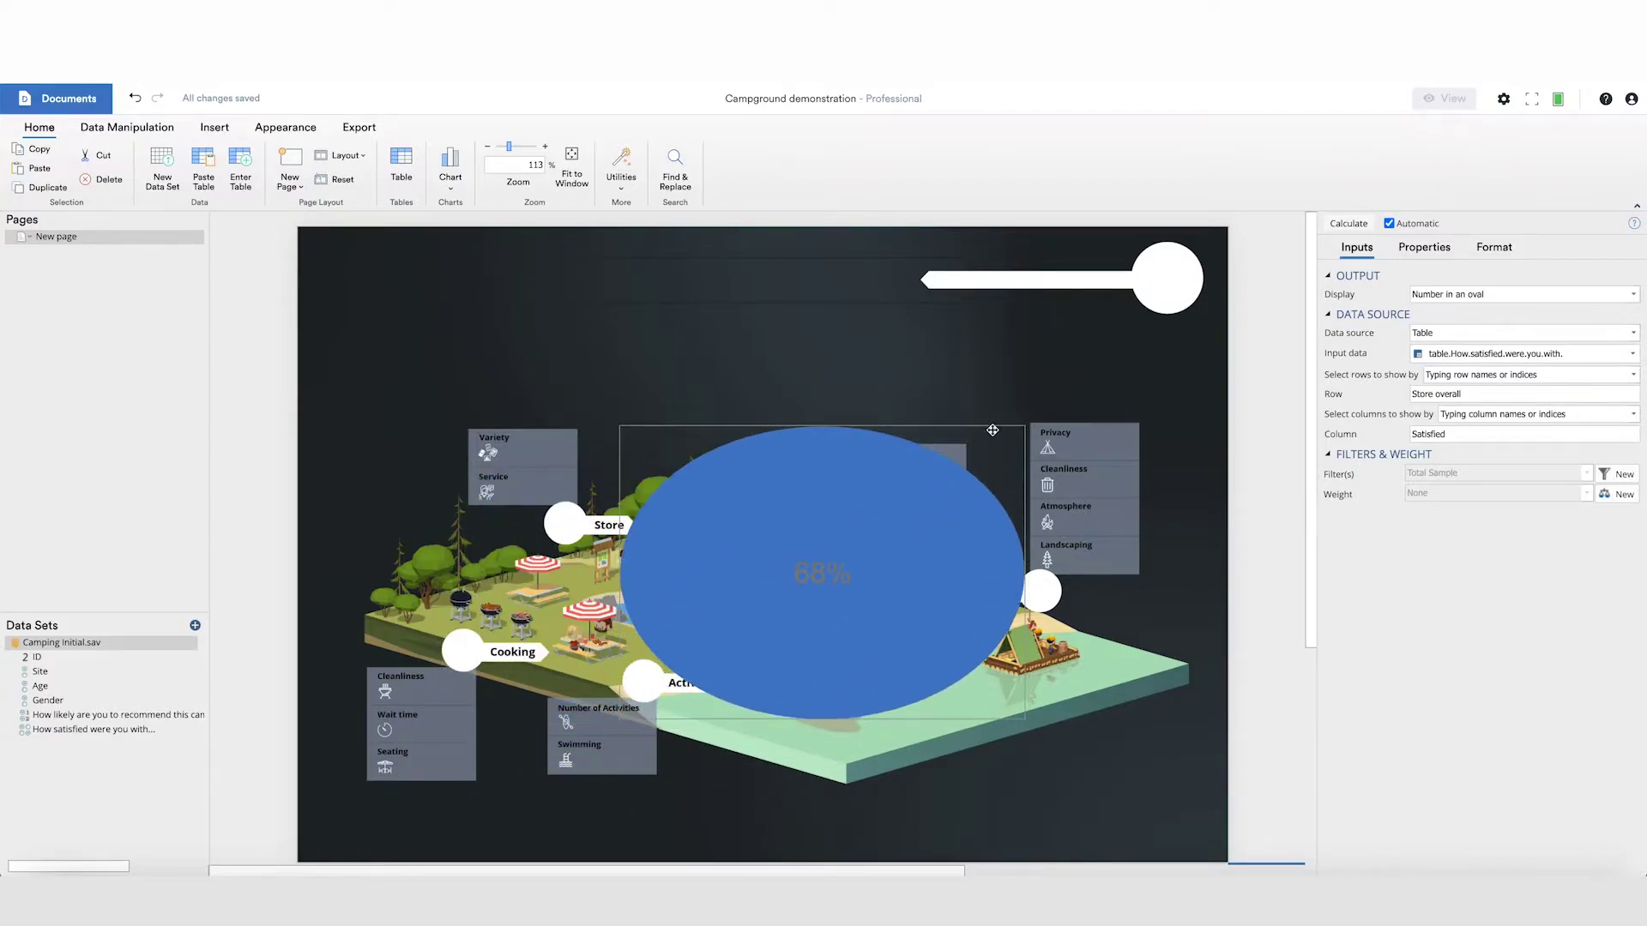
Set the oval's Layout width and height to 40.
{"action": "left_click_drag", "start_coordinate": [989, 443], "coordinate": [992, 423]}
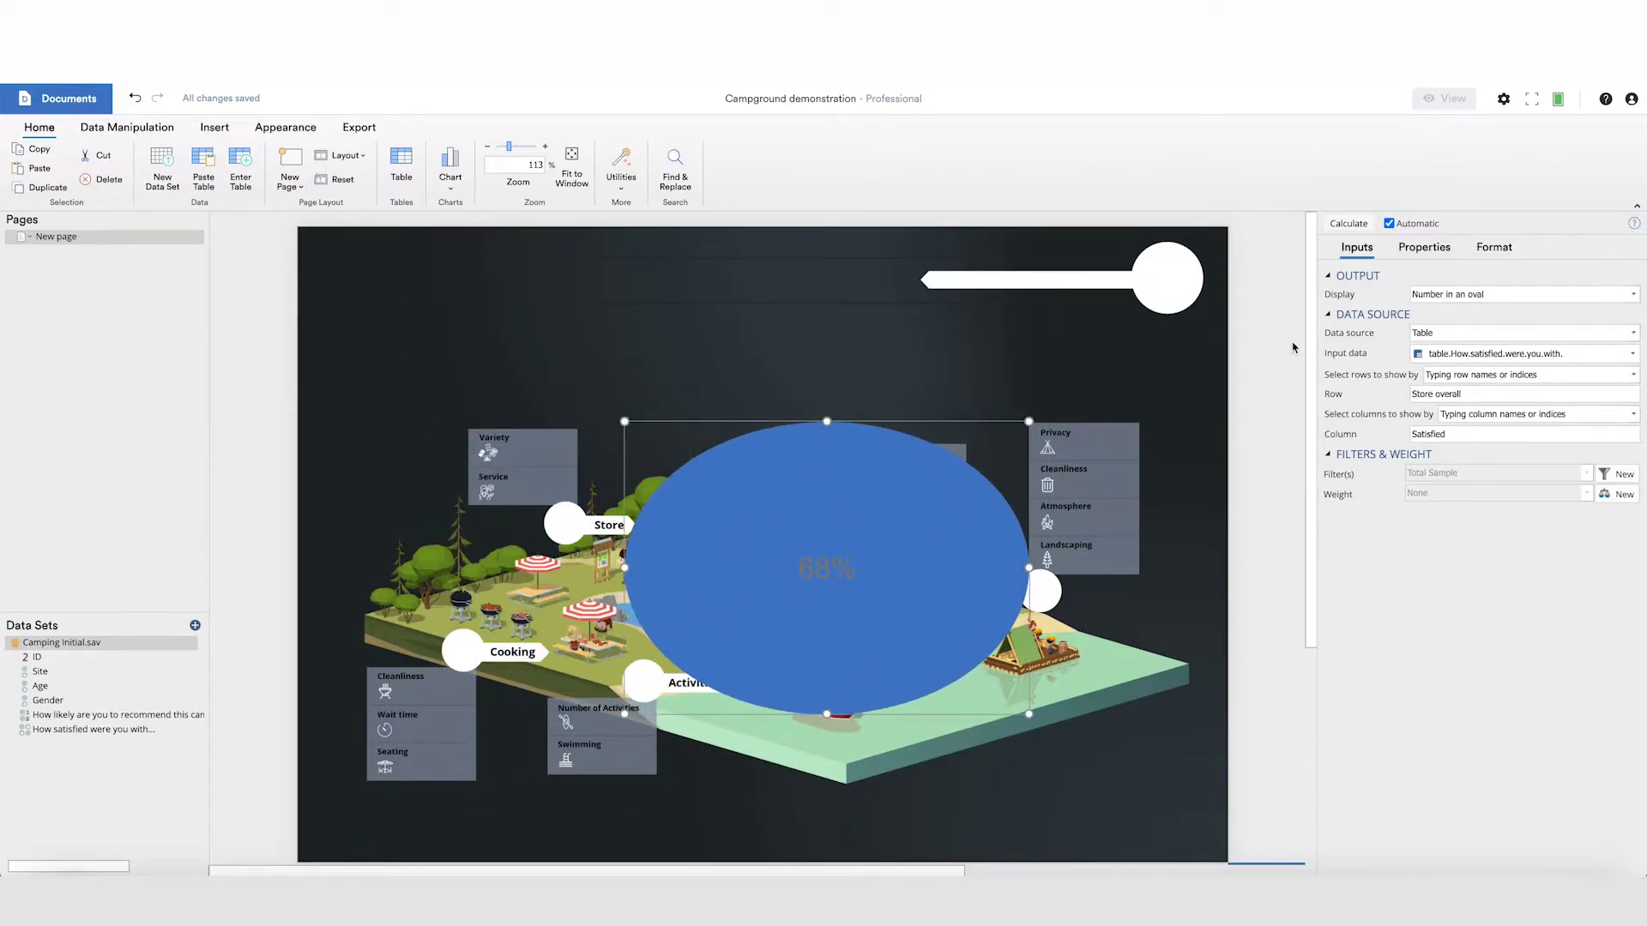
{"action": "left_click", "coordinate": [1409, 255]}
{"action": "left_click", "coordinate": [1399, 393]}
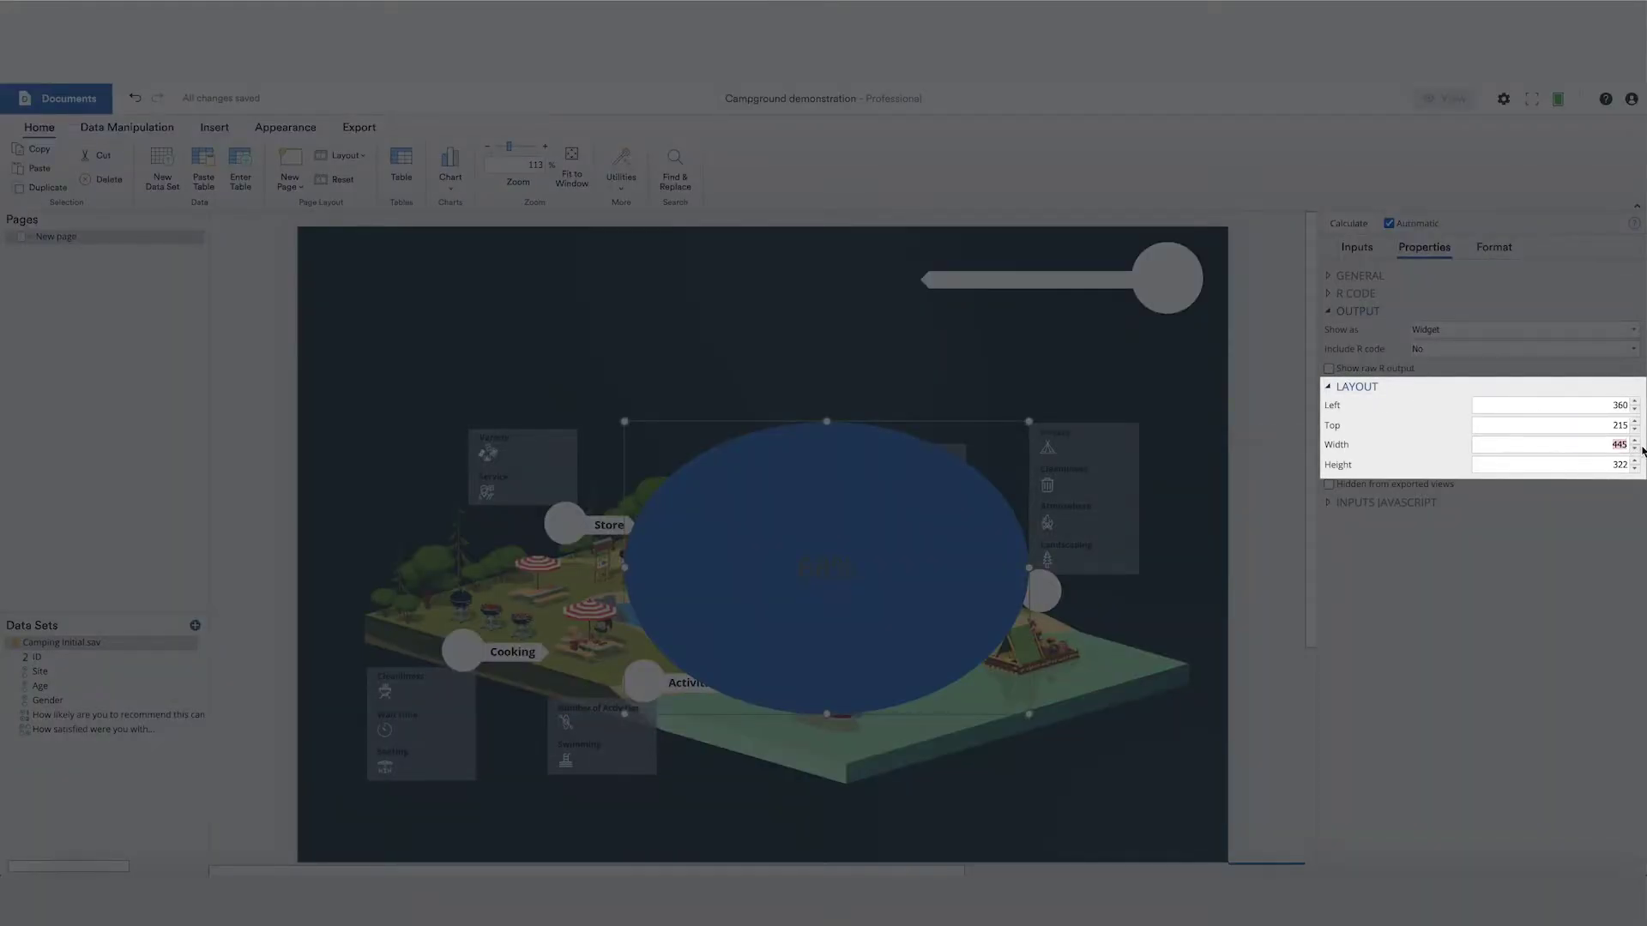
{"action": "type", "text": "40"}
{"action": "key", "text": "Tab"}
{"action": "type", "text": "40"}
{"action": "key", "text": "Return"}
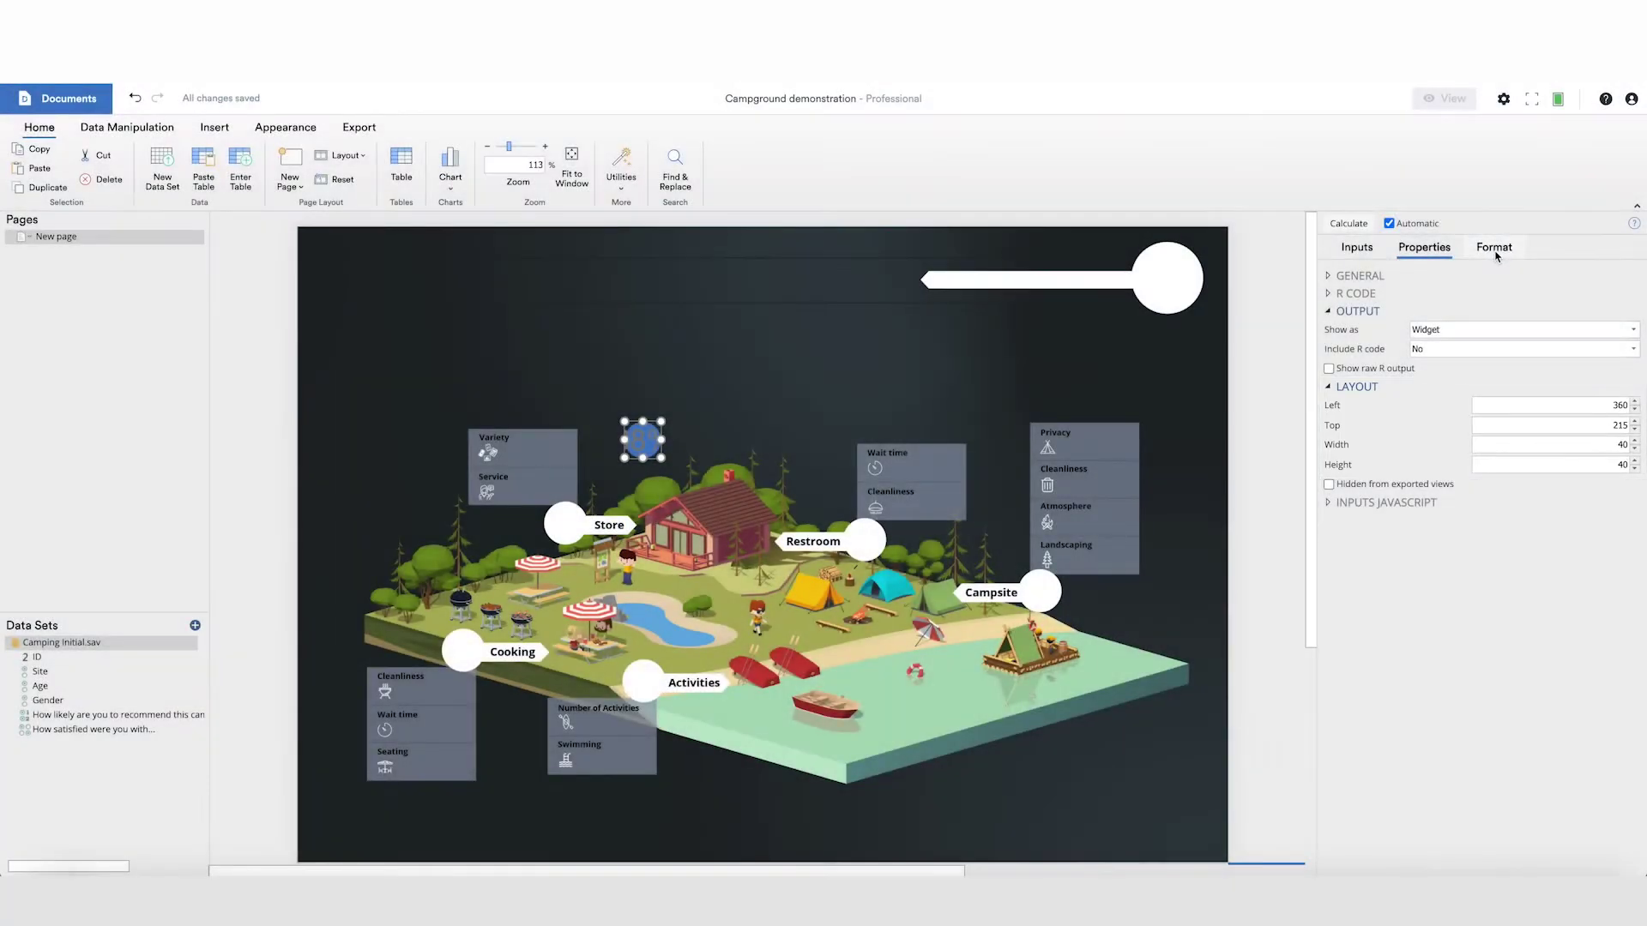
Make the oval's data label white and bold.
{"action": "left_click", "coordinate": [1494, 252]}
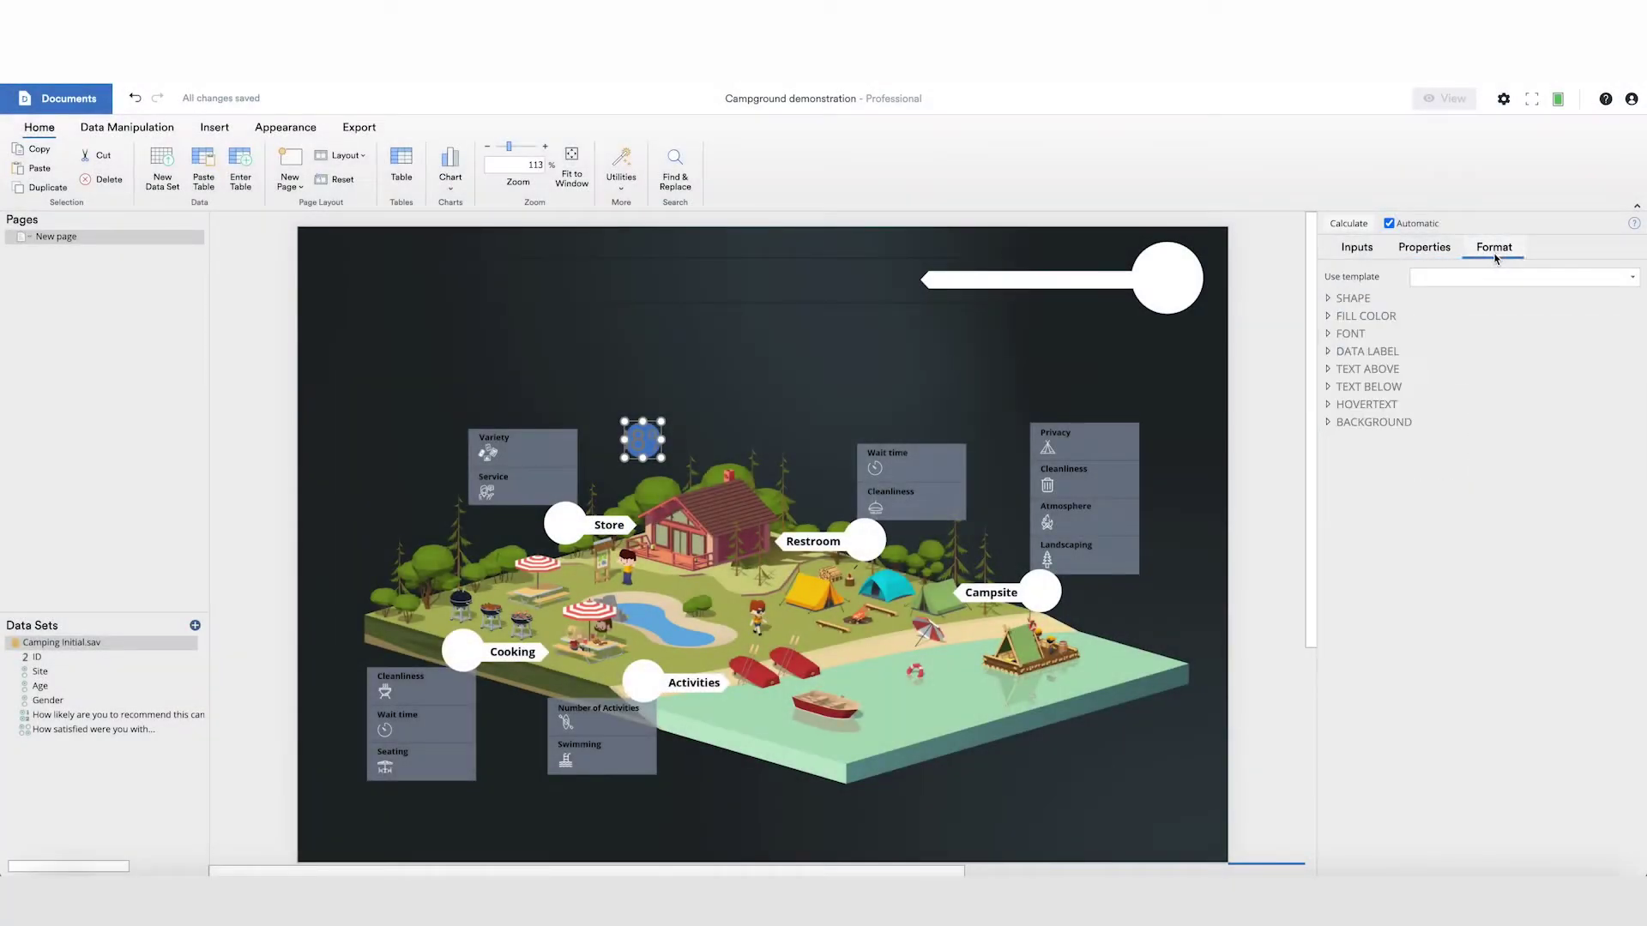
{"action": "left_click", "coordinate": [1429, 352]}
{"action": "type", "text": "10"}
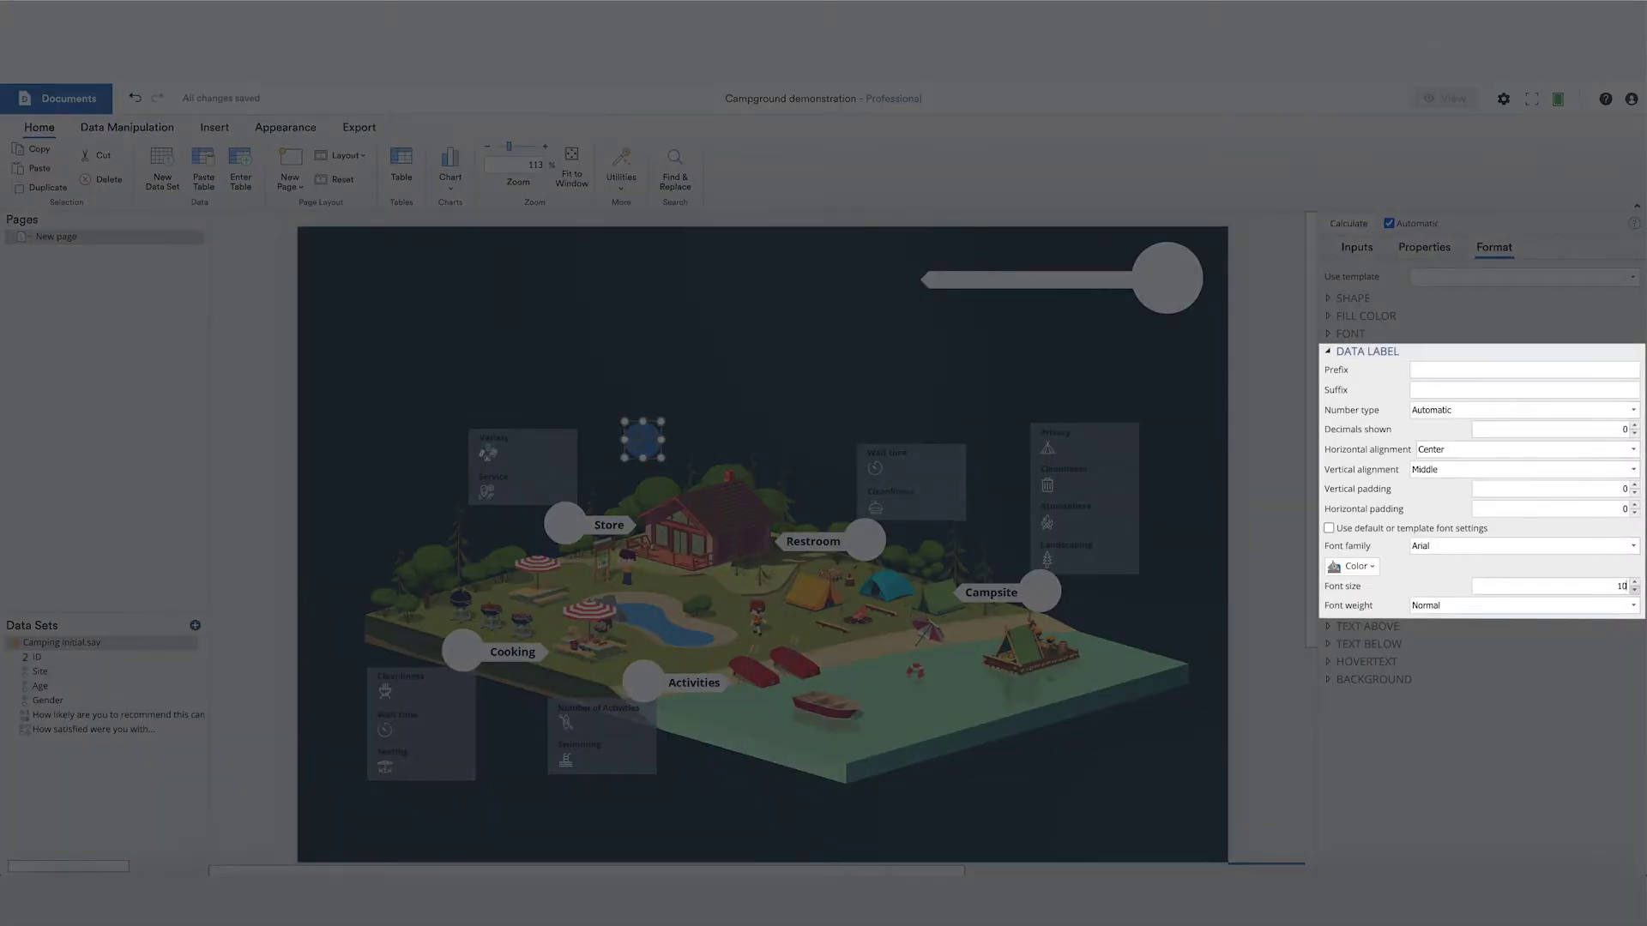
{"action": "left_click", "coordinate": [1352, 566]}
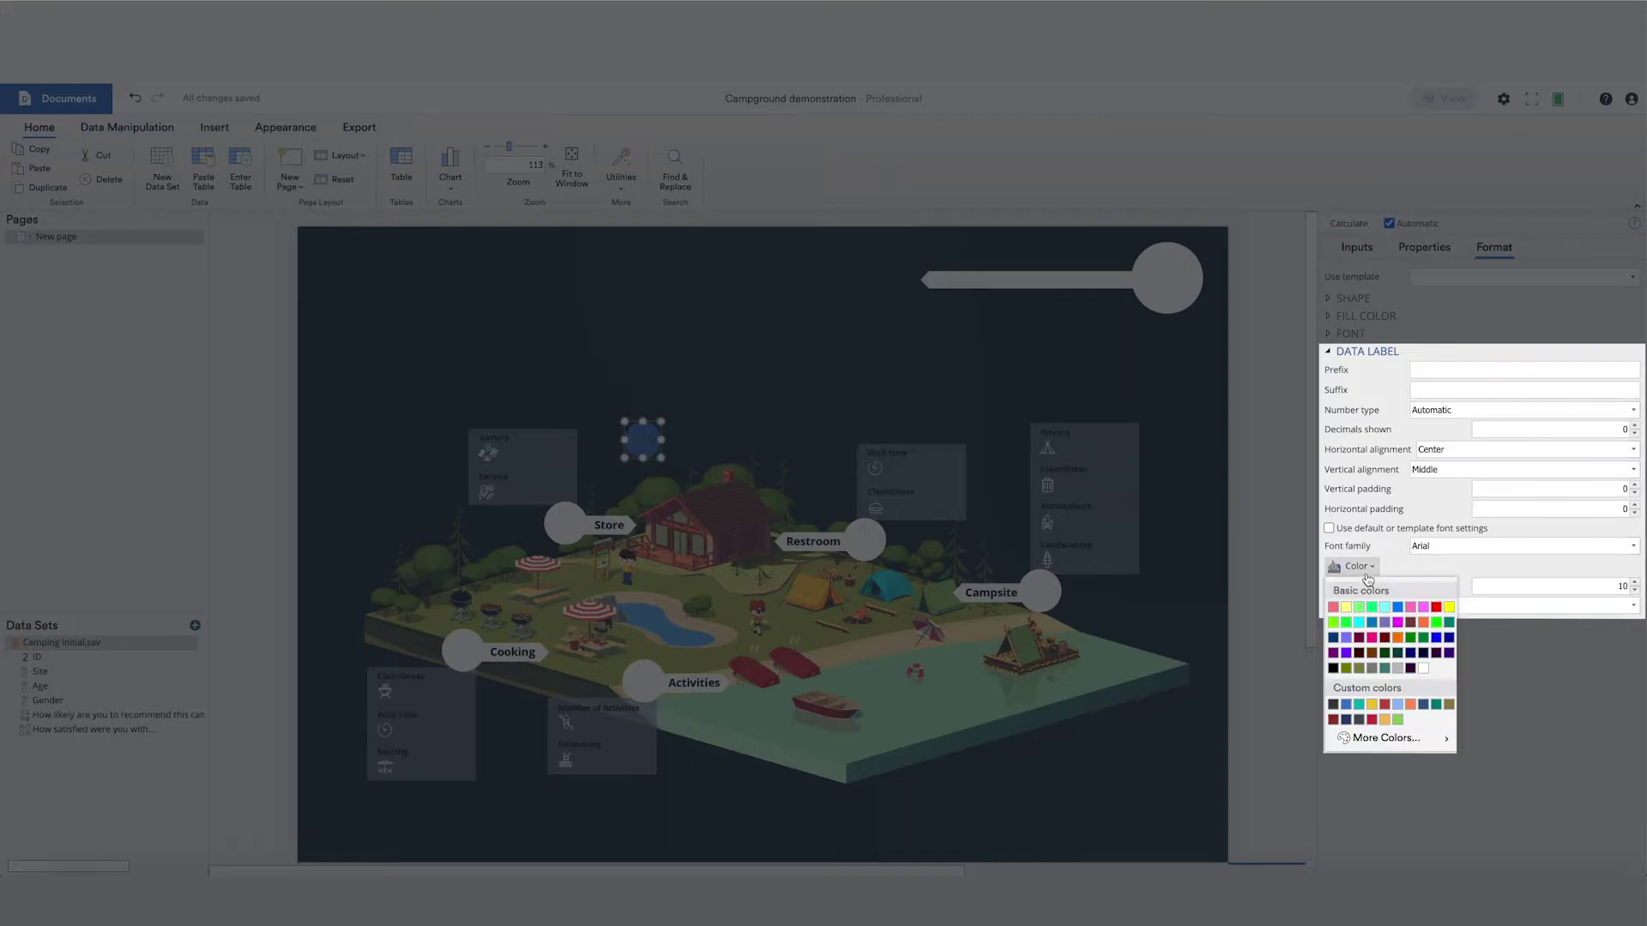
{"action": "left_click", "coordinate": [1427, 665]}
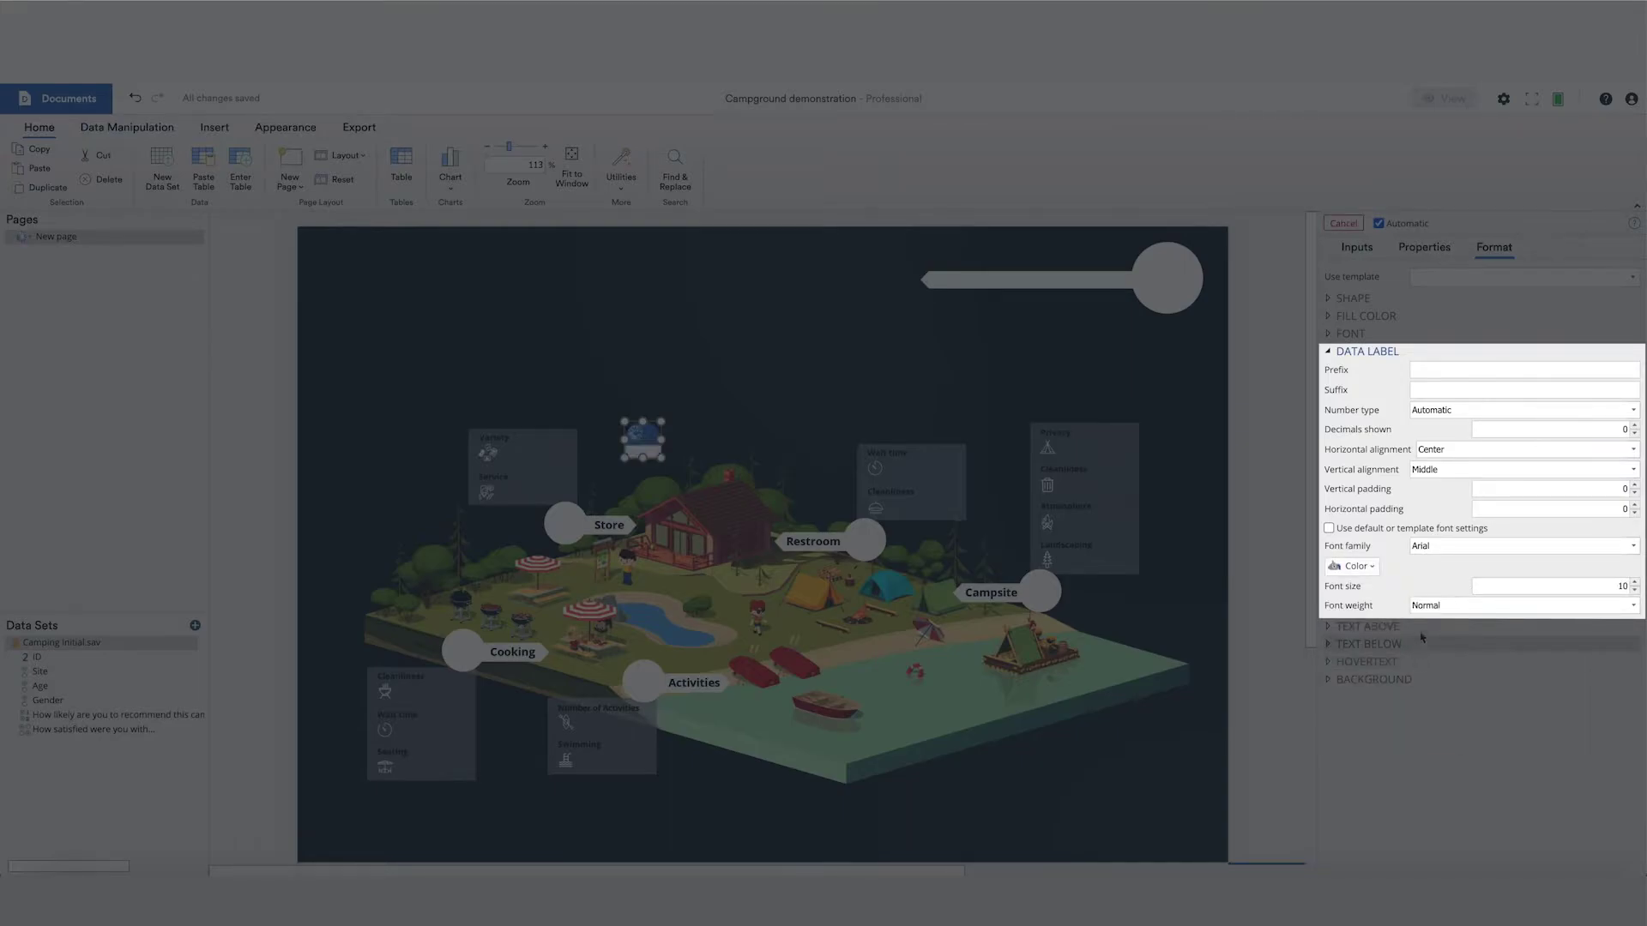
{"action": "left_click", "coordinate": [1428, 606]}
{"action": "left_click", "coordinate": [1422, 638]}
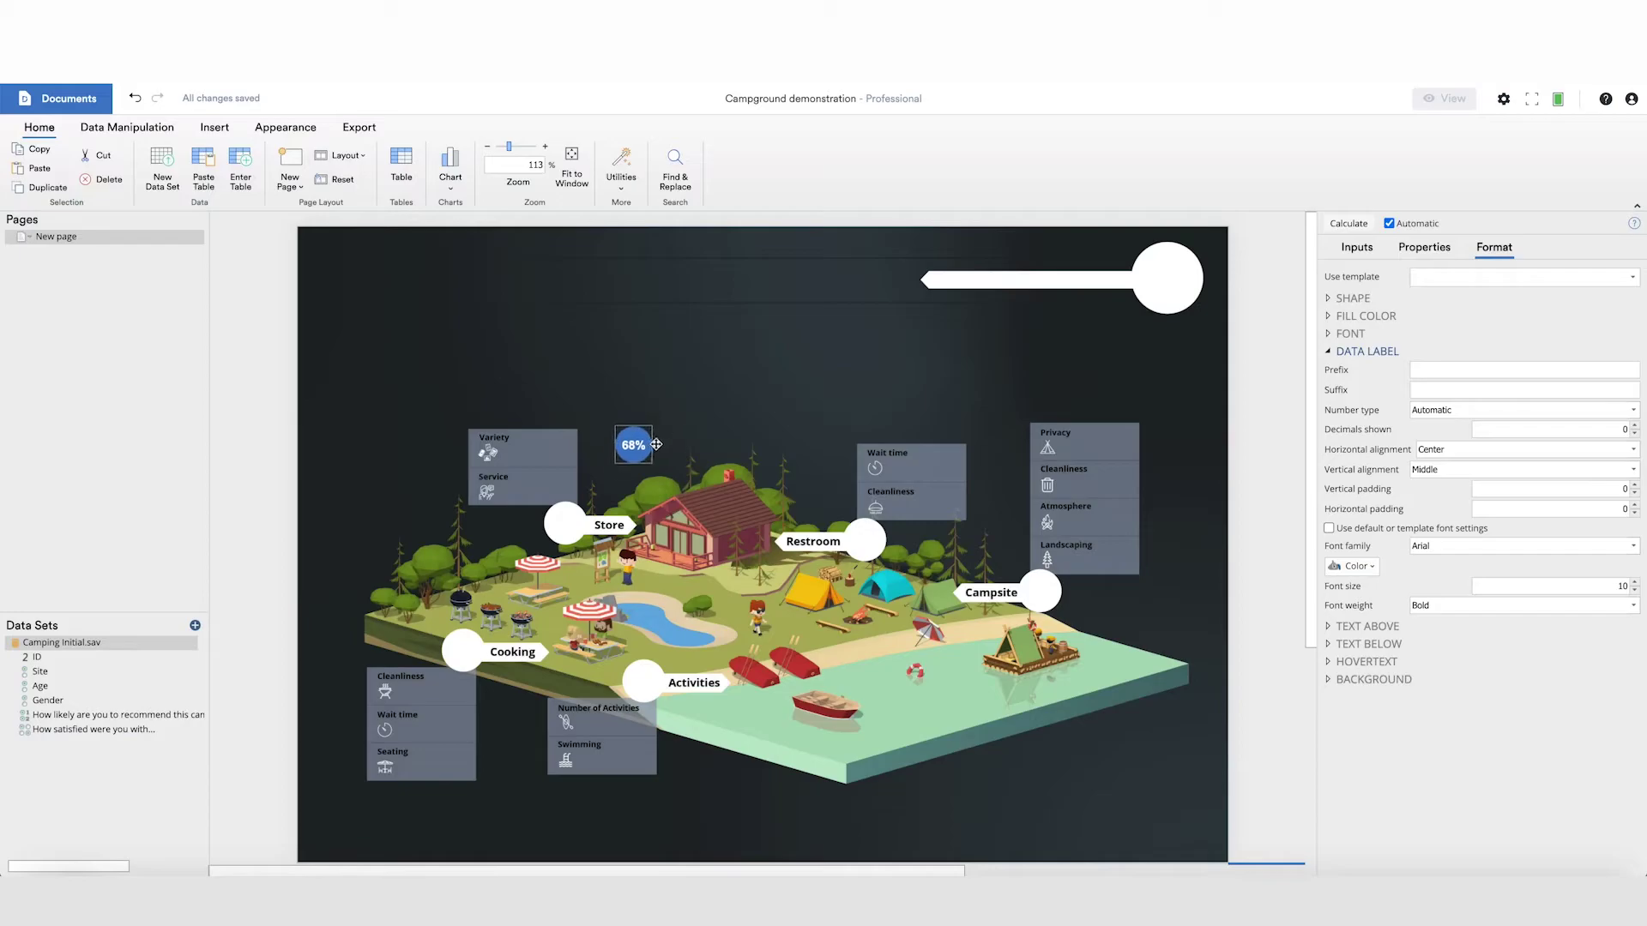
Position the circle beside the Store label on the map.
{"action": "left_click_drag", "start_coordinate": [656, 444], "coordinate": [588, 526]}
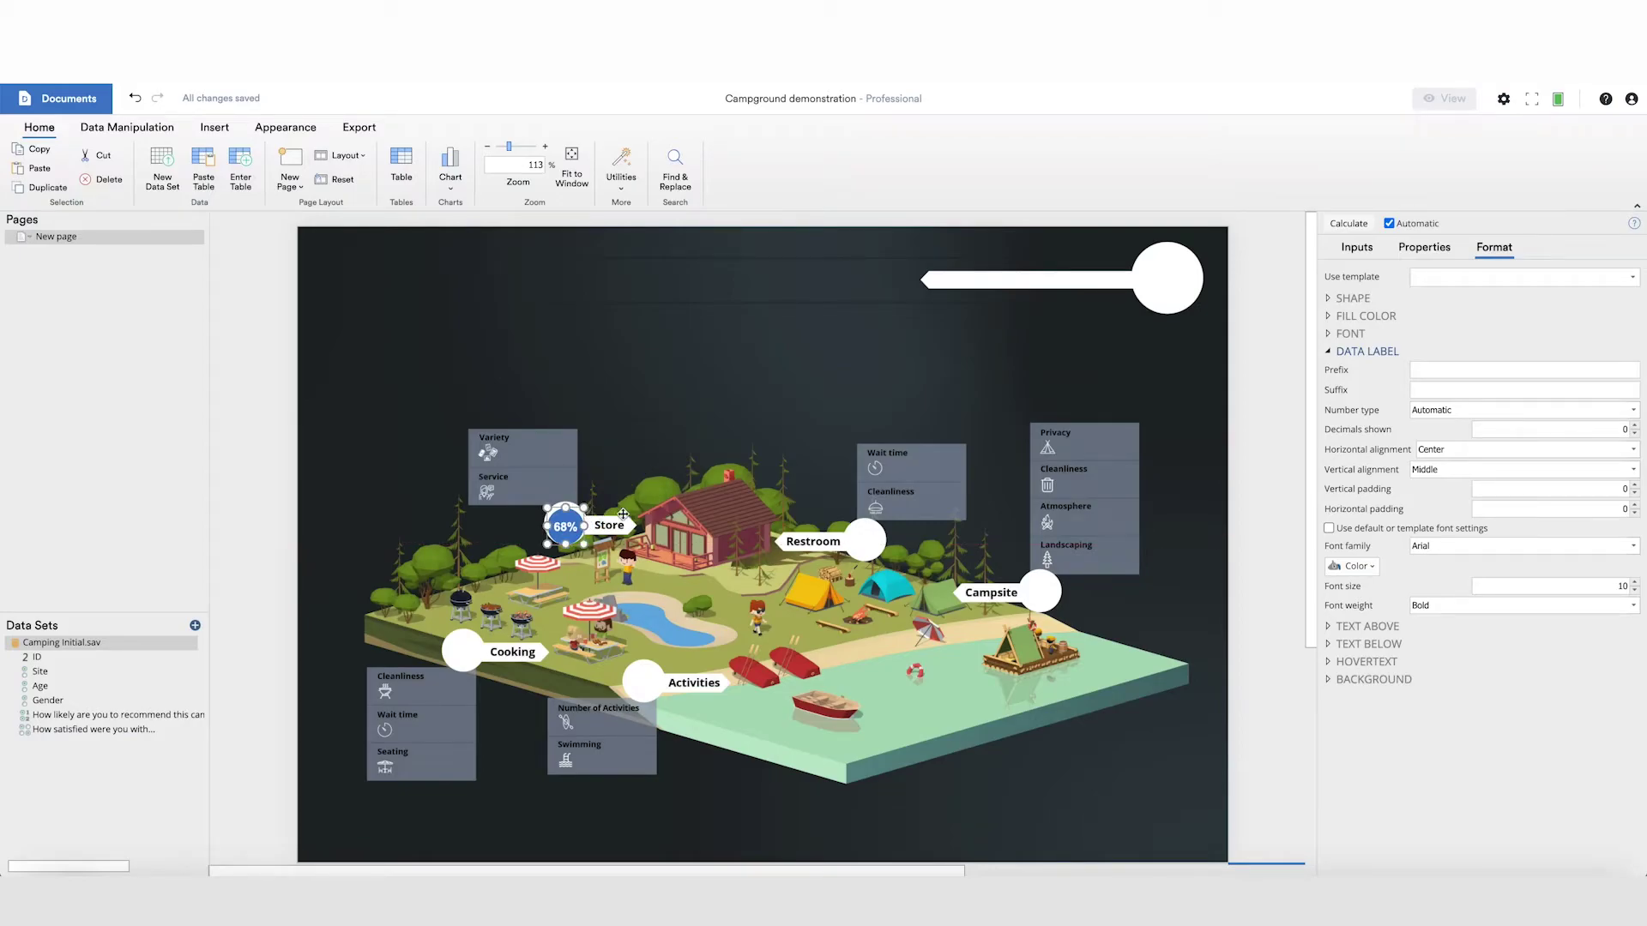
{"action": "left_click", "coordinate": [1423, 247]}
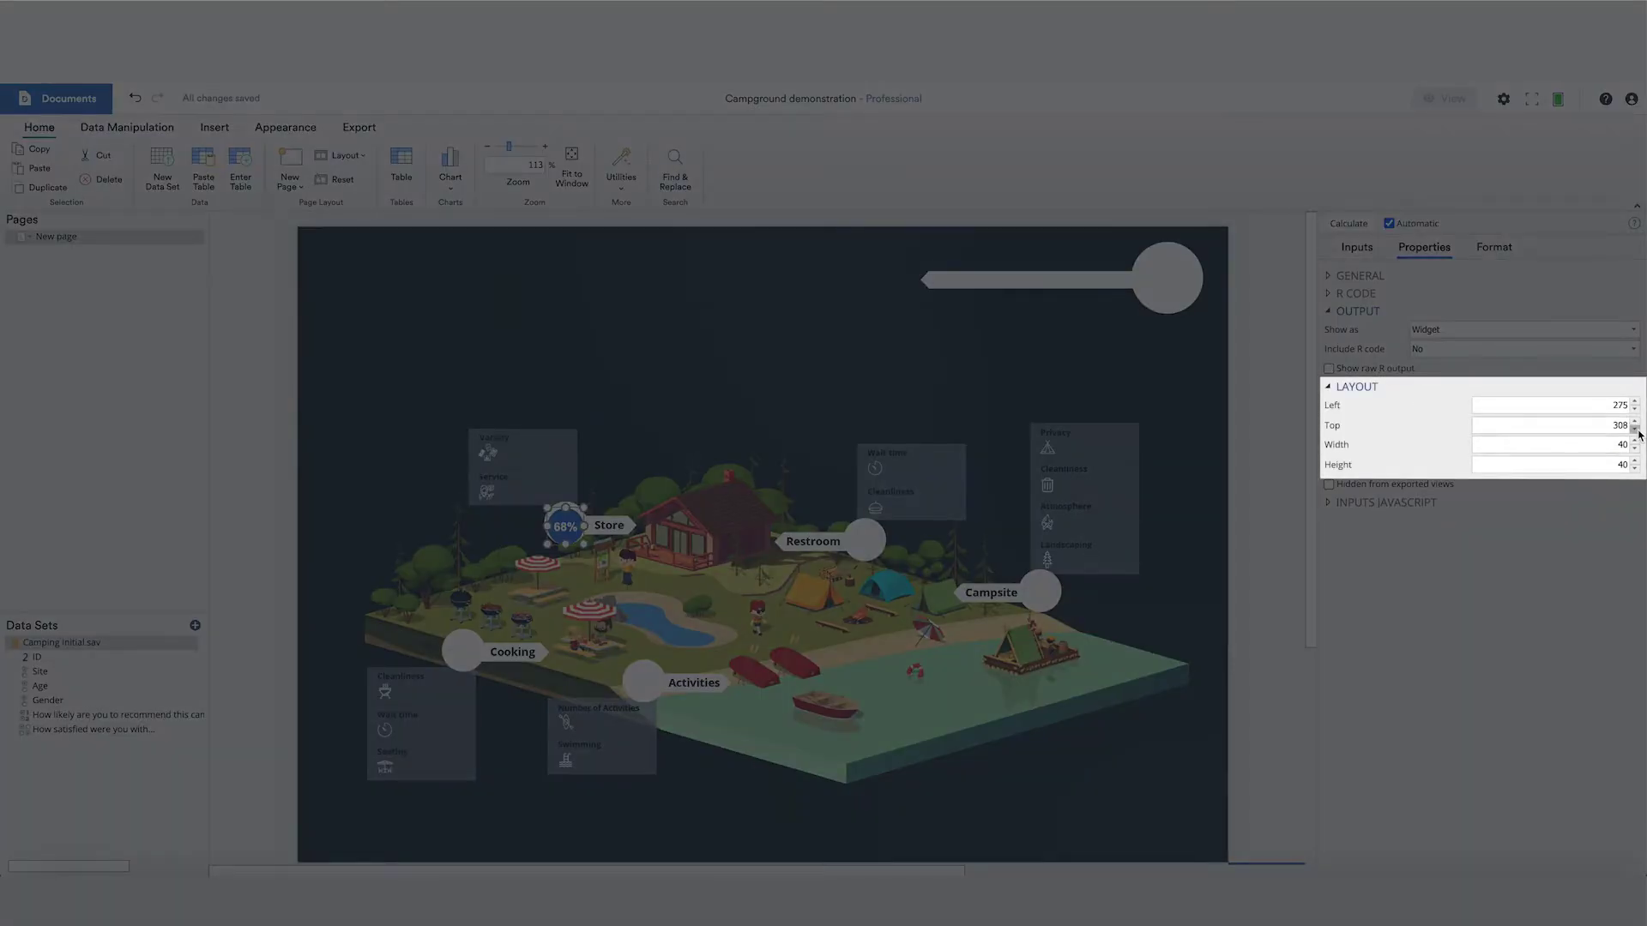
{"action": "left_click", "coordinate": [1634, 429]}
{"action": "left_click", "coordinate": [1634, 429]}
{"action": "left_click", "coordinate": [1634, 428]}
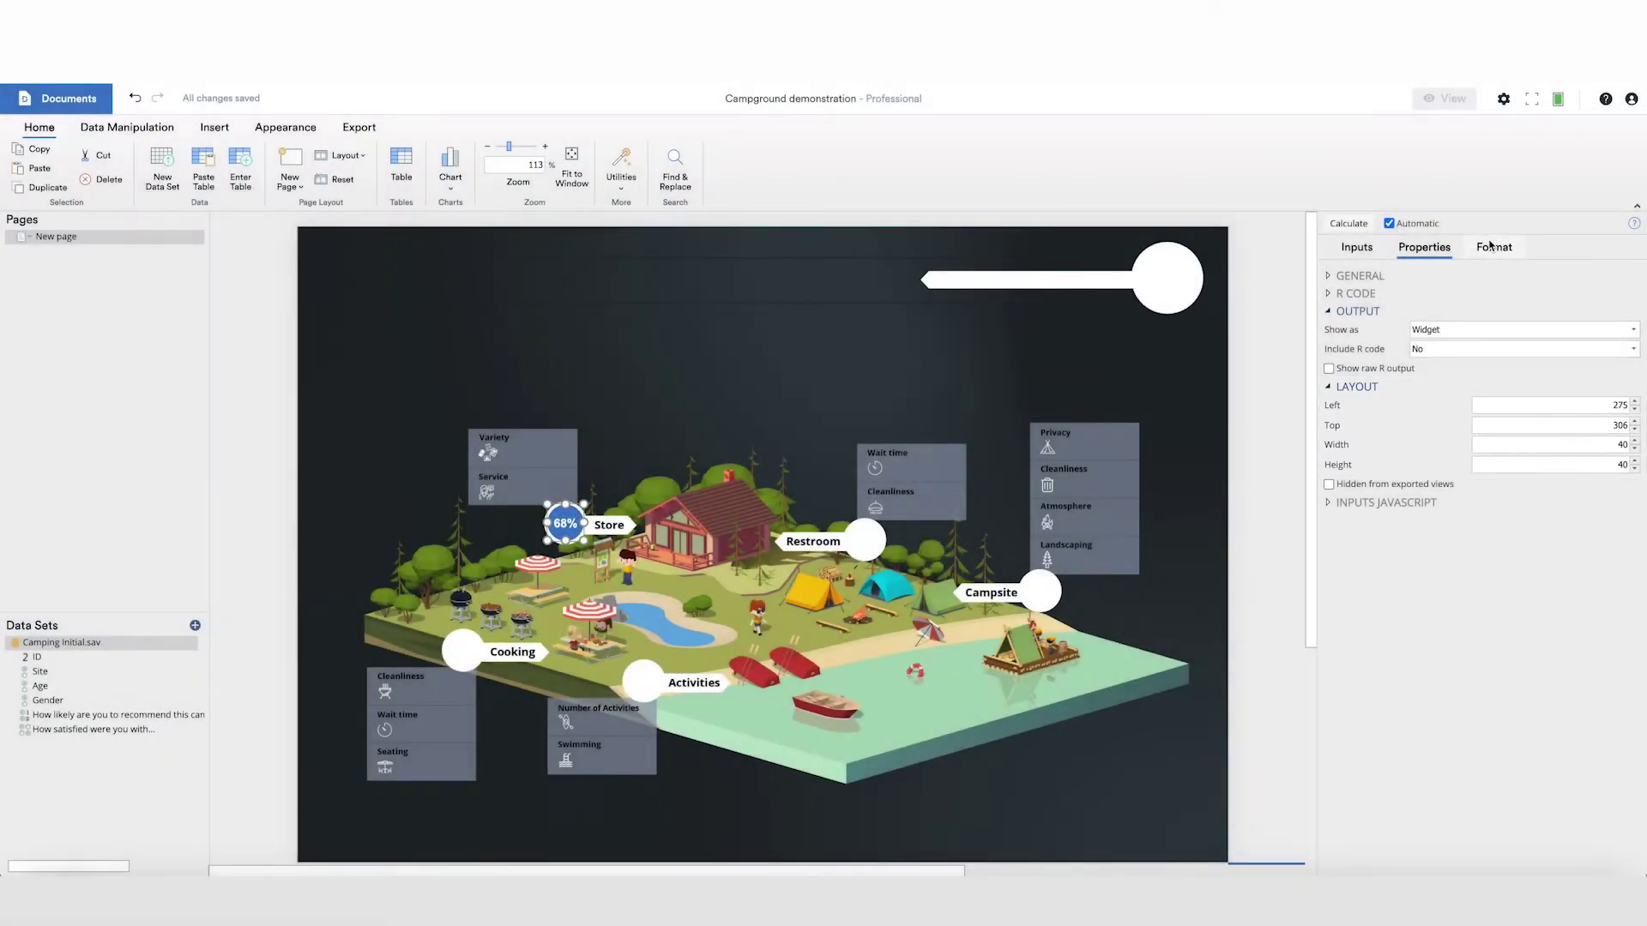
{"action": "left_click", "coordinate": [1493, 247]}
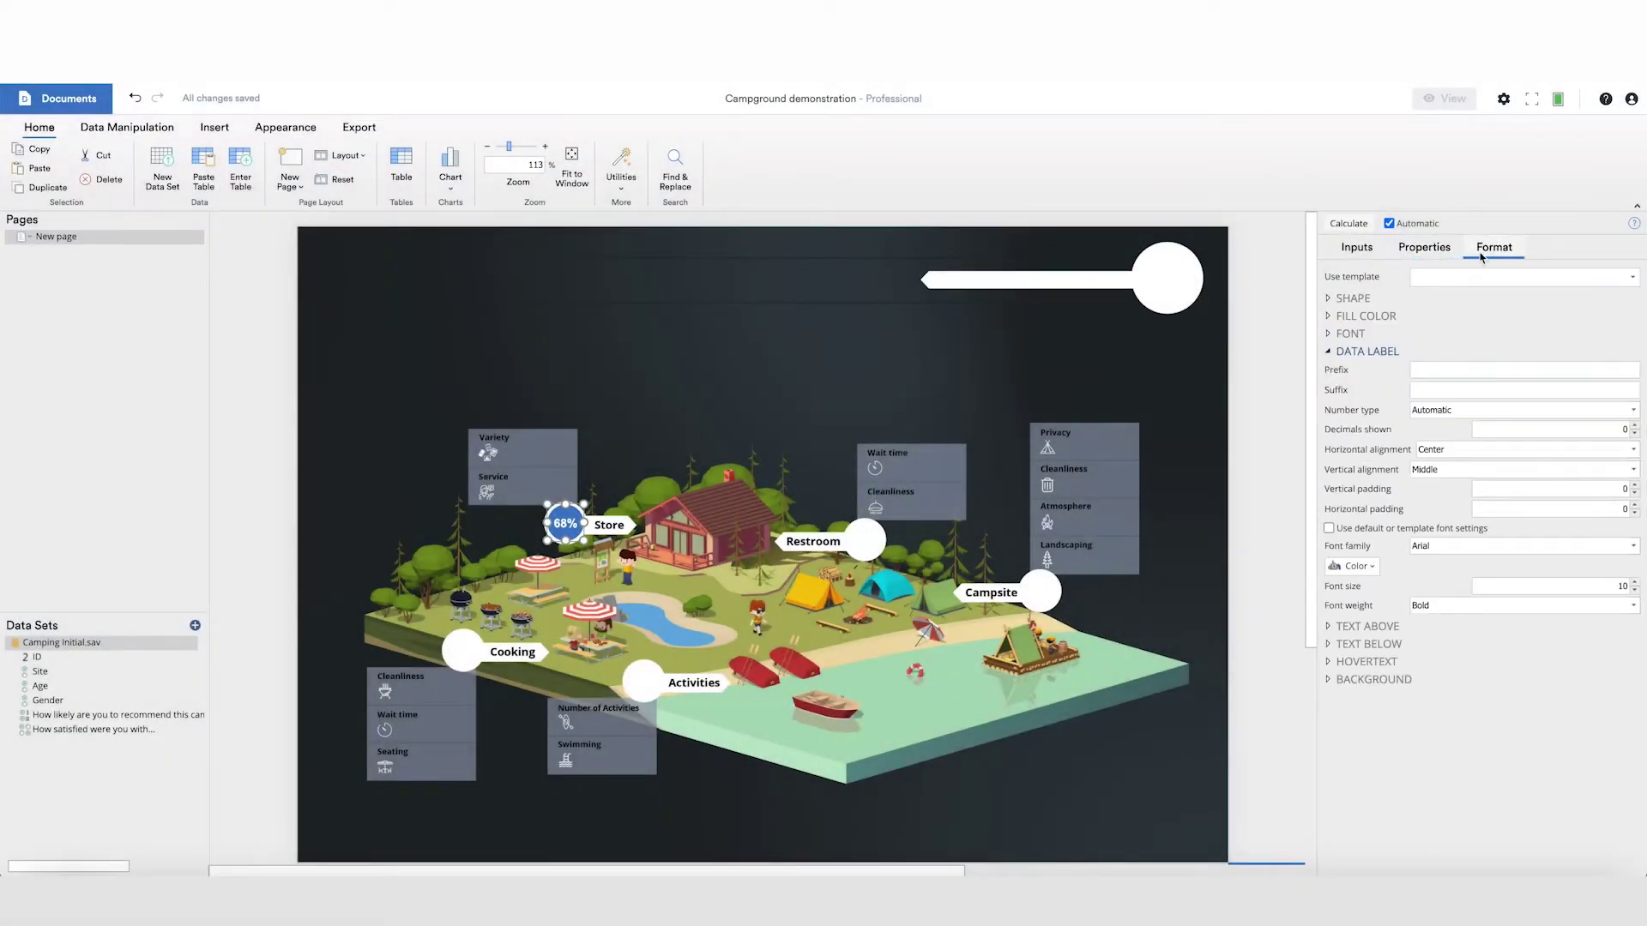
Set the oval's default fill to red with a first threshold of .6.
{"action": "left_click", "coordinate": [1436, 319]}
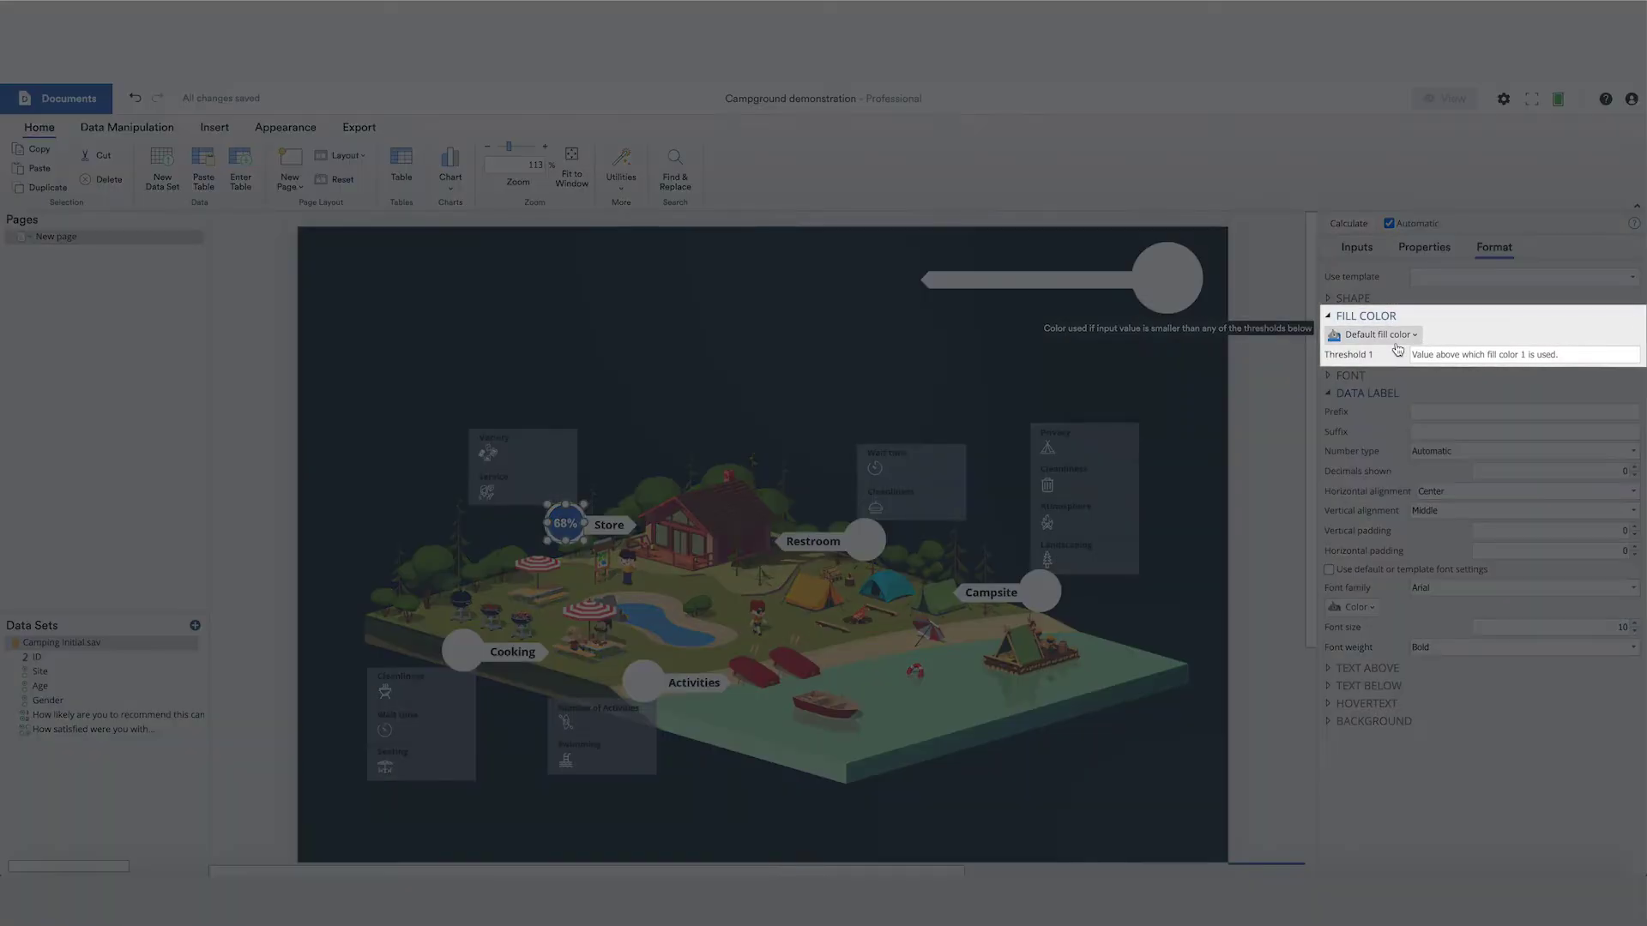
{"action": "left_click", "coordinate": [1398, 339]}
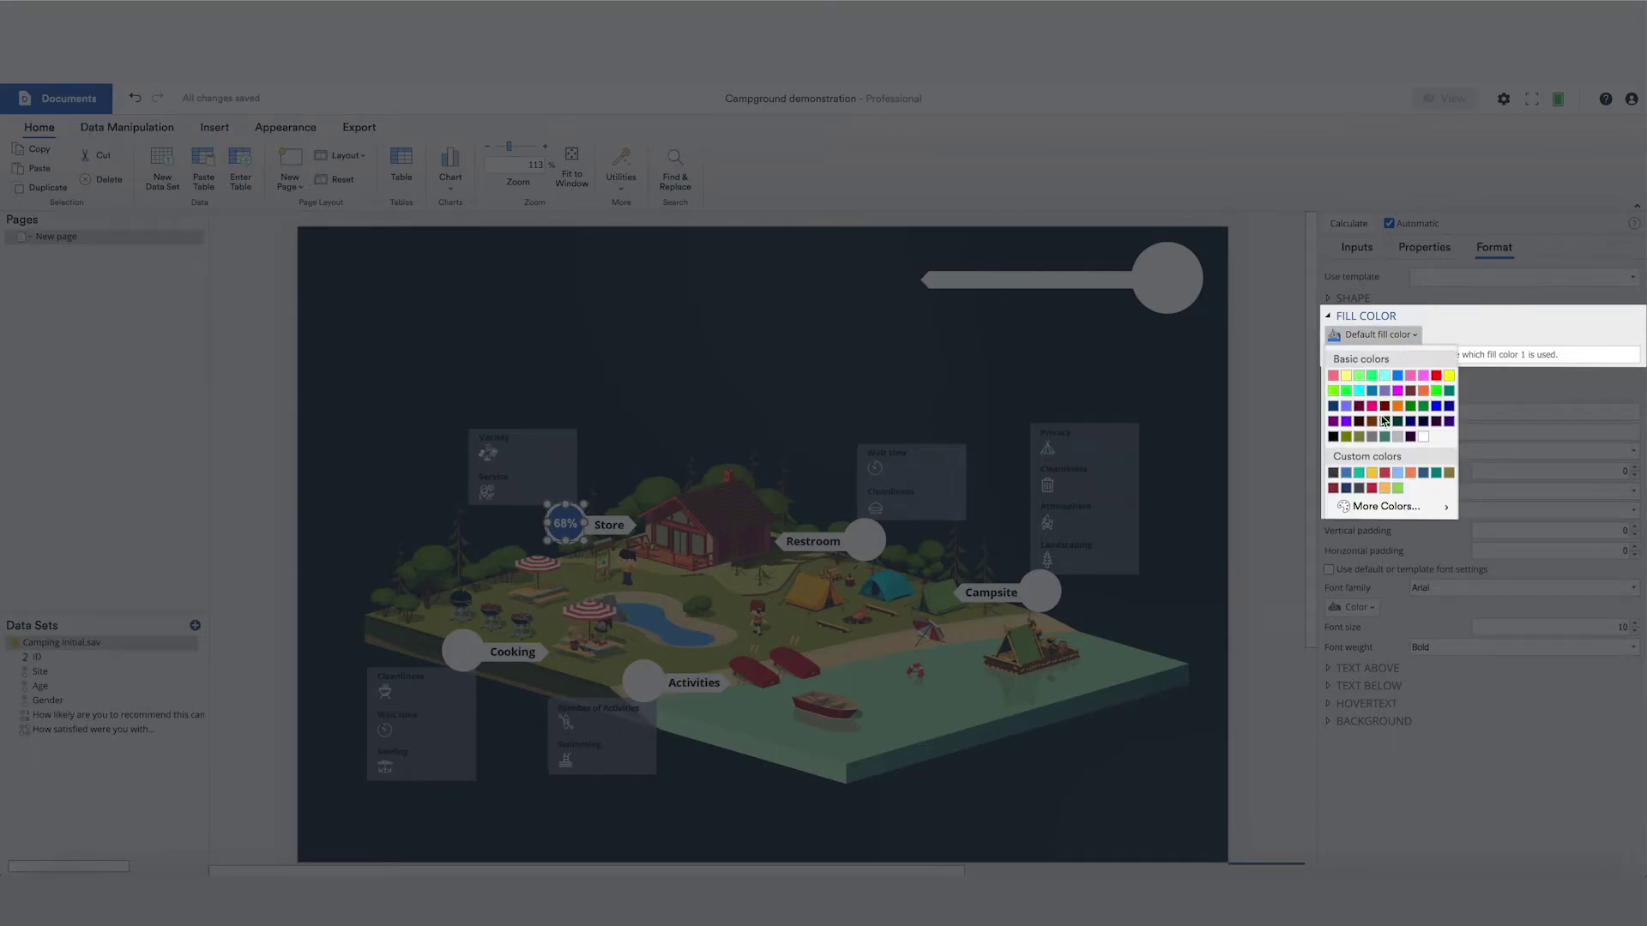
{"action": "left_click", "coordinate": [1372, 487]}
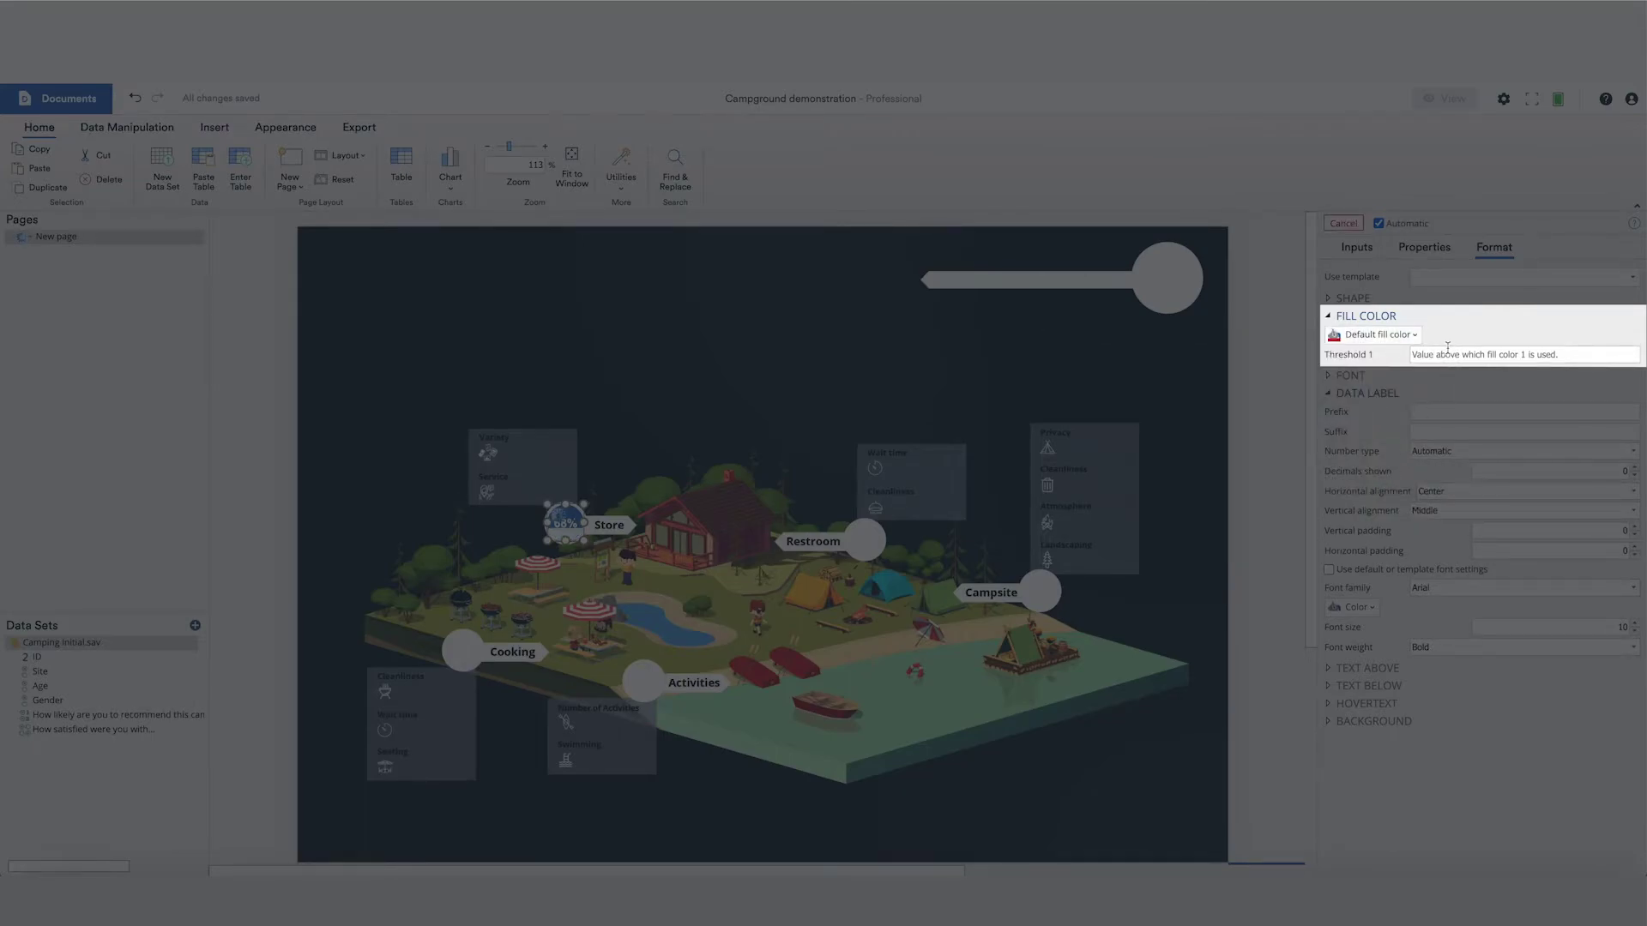
{"action": "left_click", "coordinate": [1447, 351]}
{"action": "type", "text": ".6"}
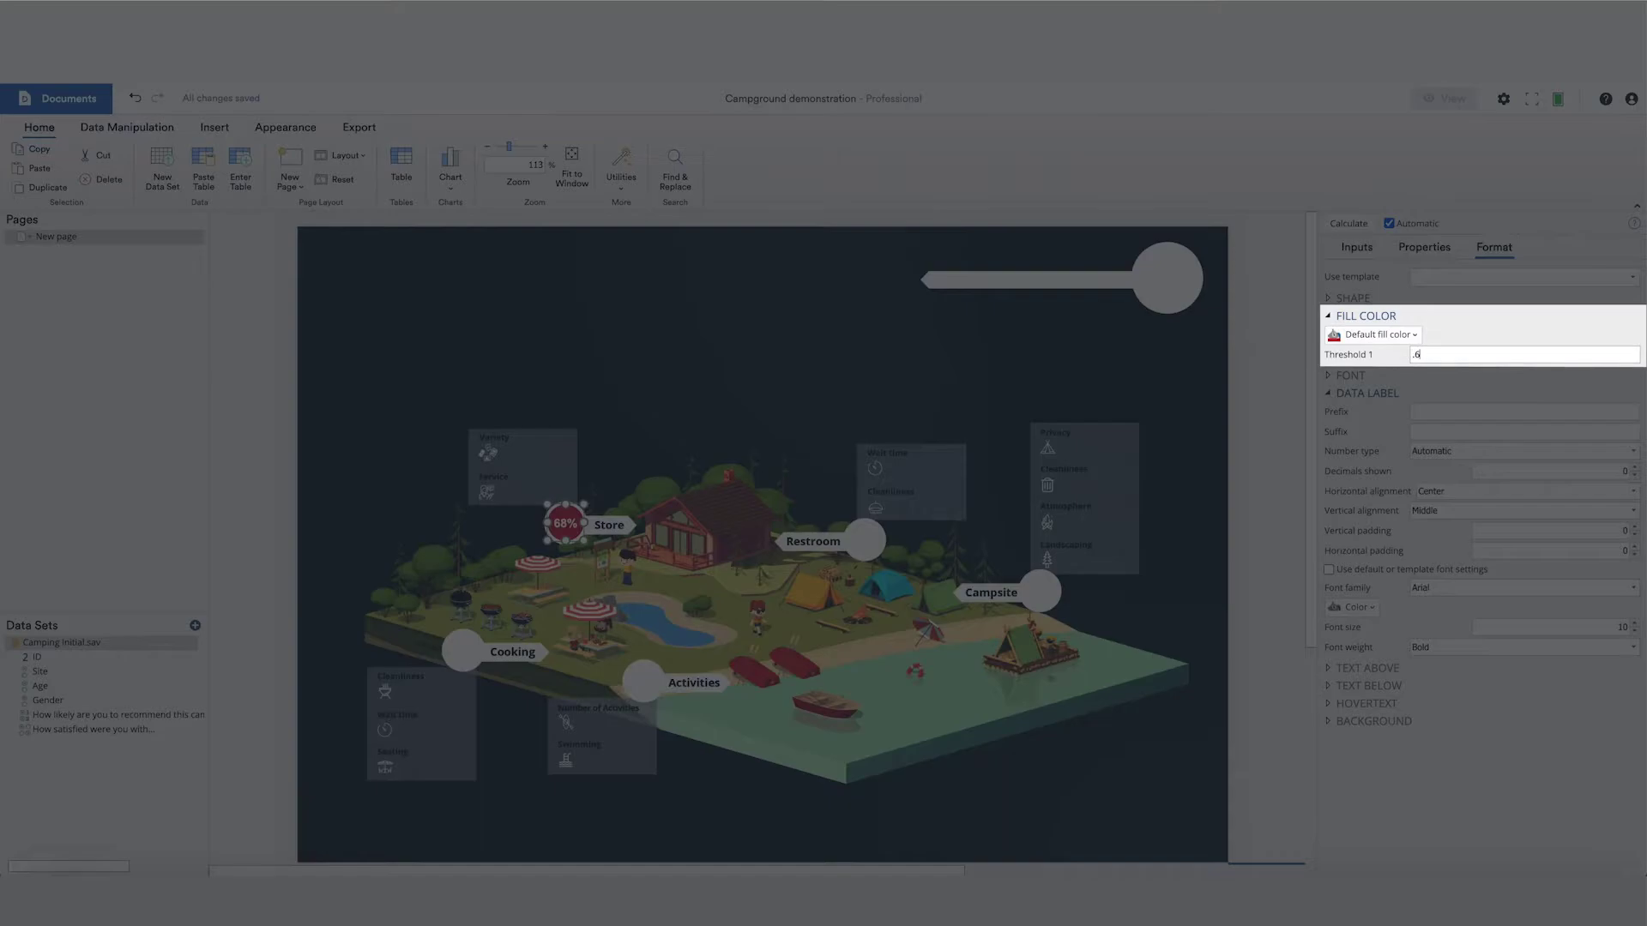
{"action": "key", "text": "Return"}
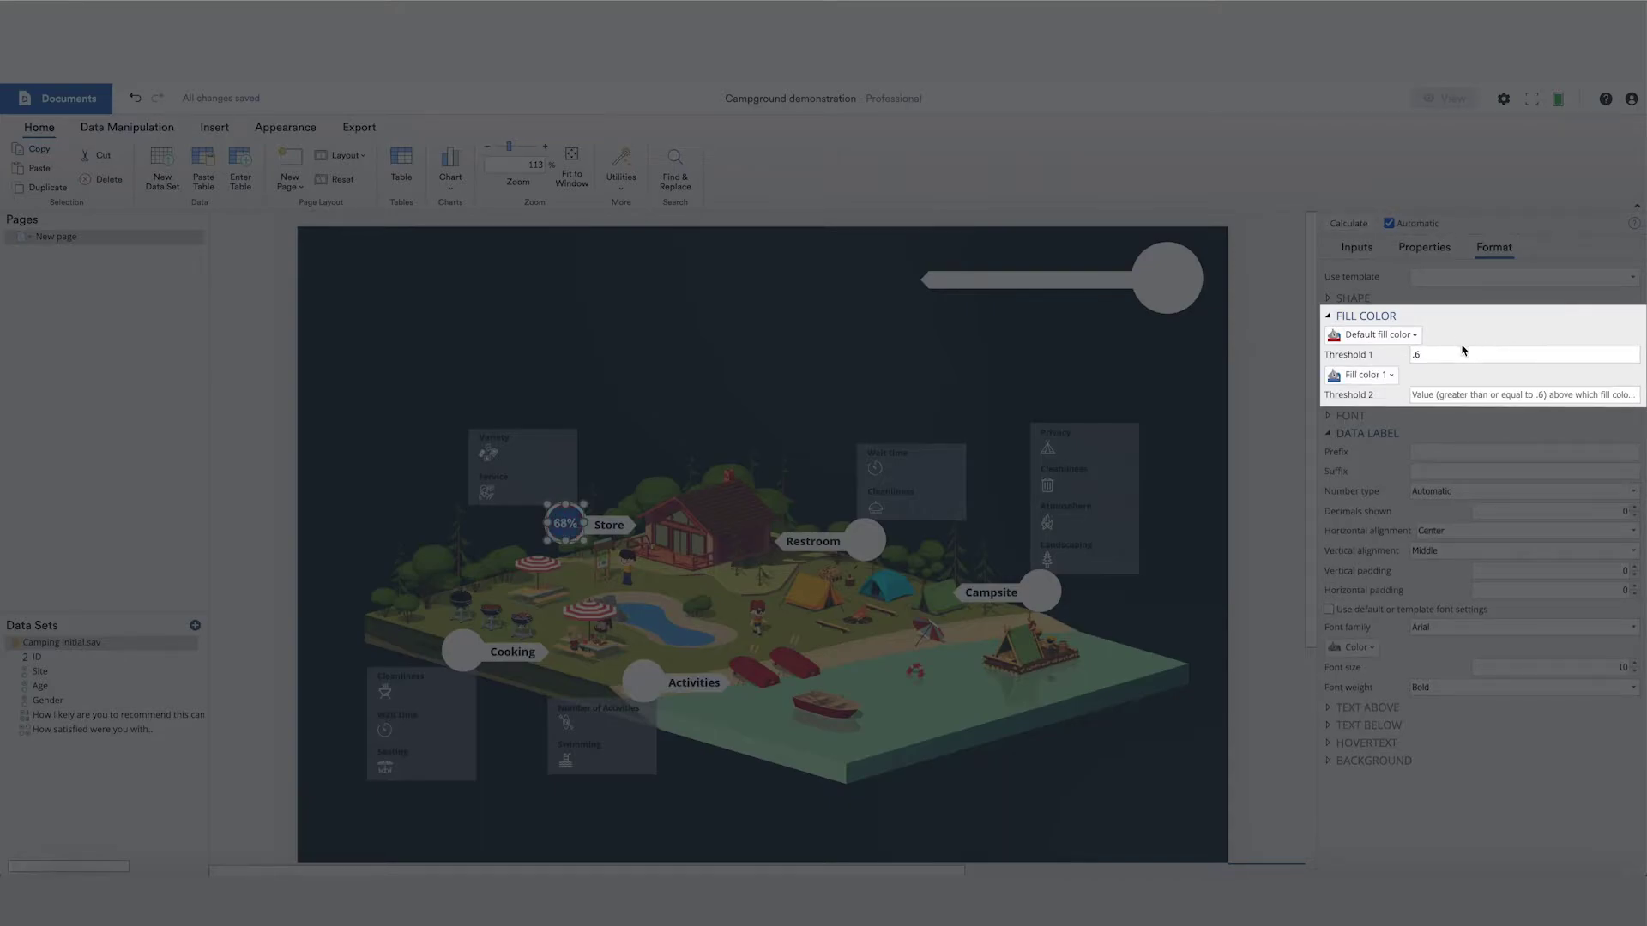
Use orange above .6, add a .8 threshold, and use light green above it.
{"action": "left_click", "coordinate": [1383, 377]}
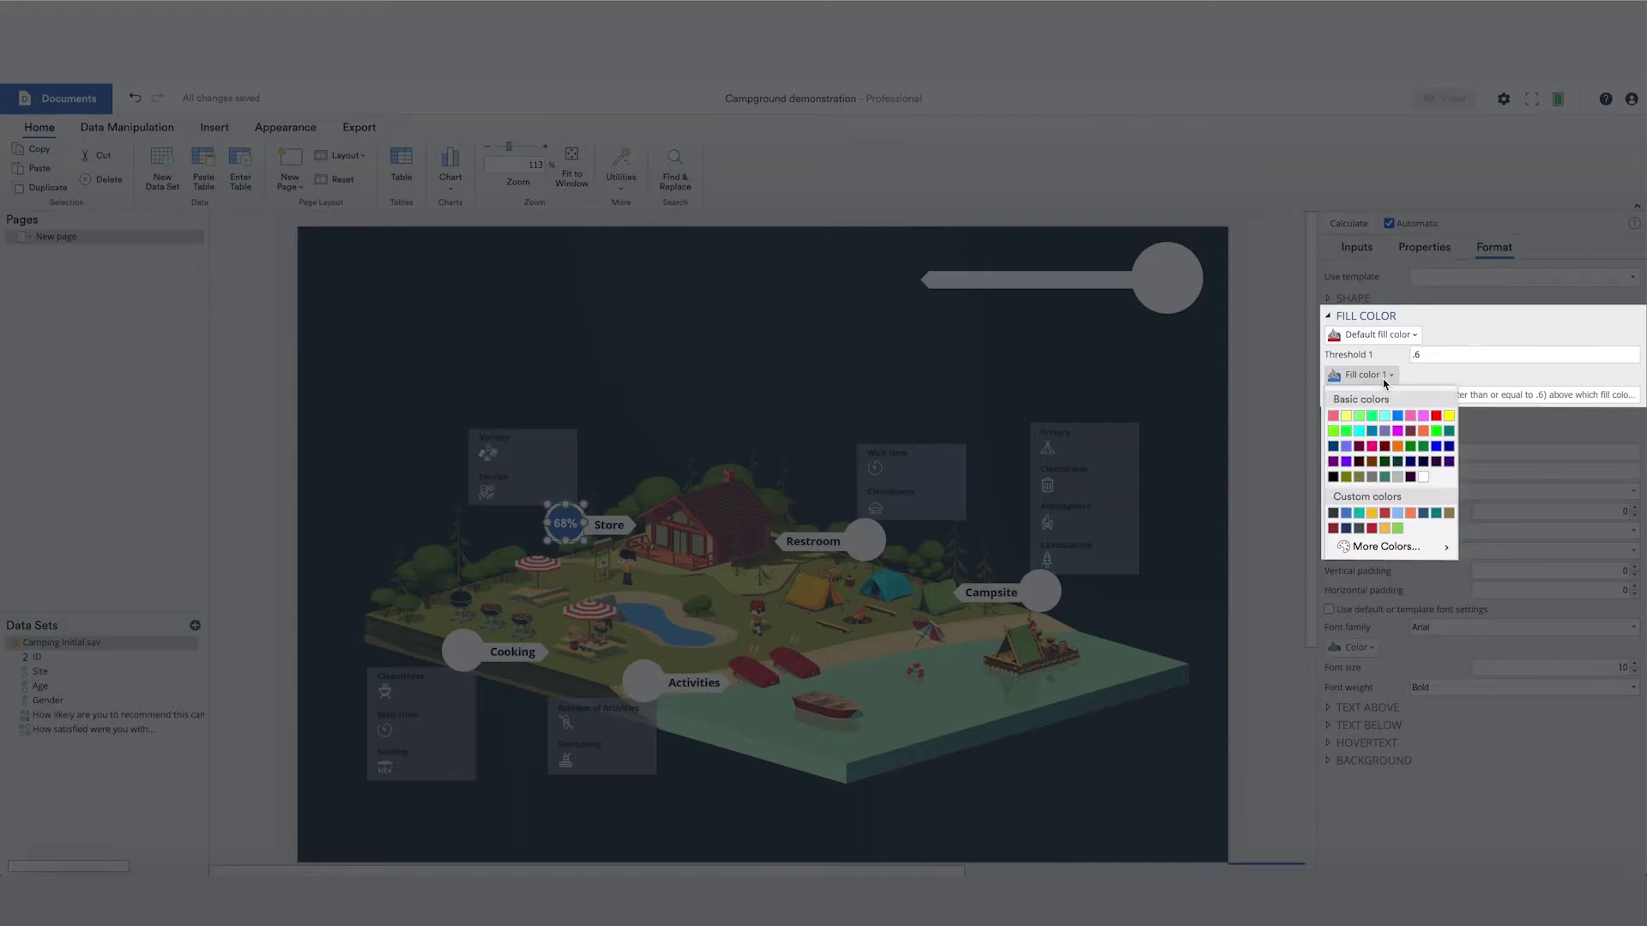
{"action": "left_click", "coordinate": [1386, 528]}
{"action": "left_click", "coordinate": [1430, 396]}
{"action": "type", "text": ".8"}
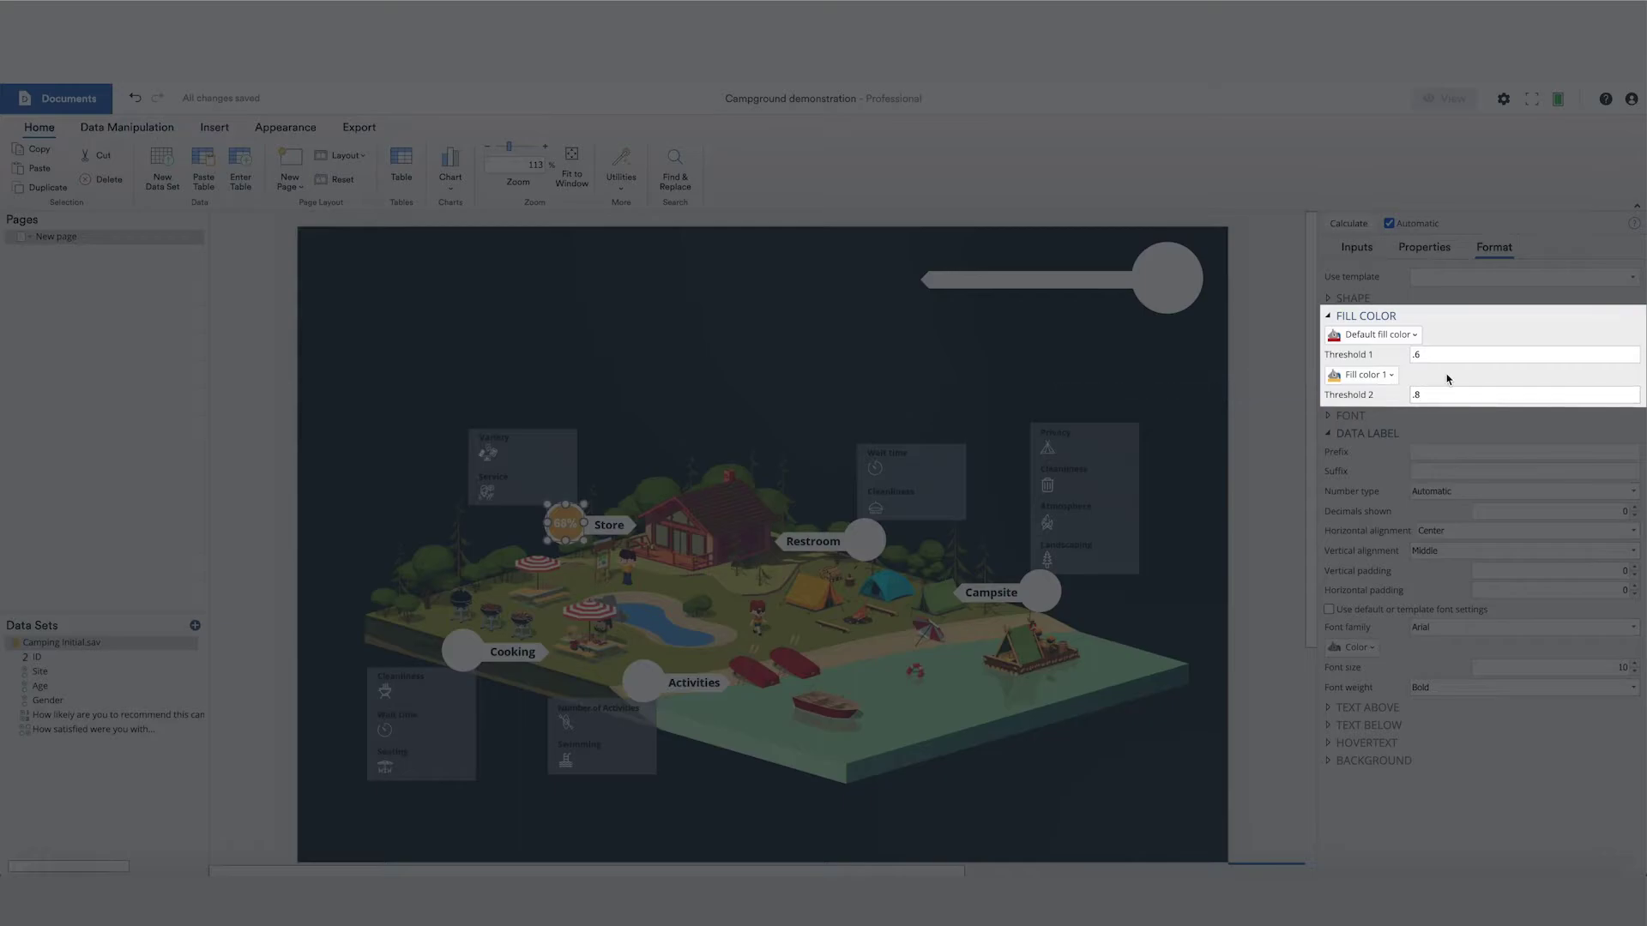
{"action": "left_click", "coordinate": [1362, 414]}
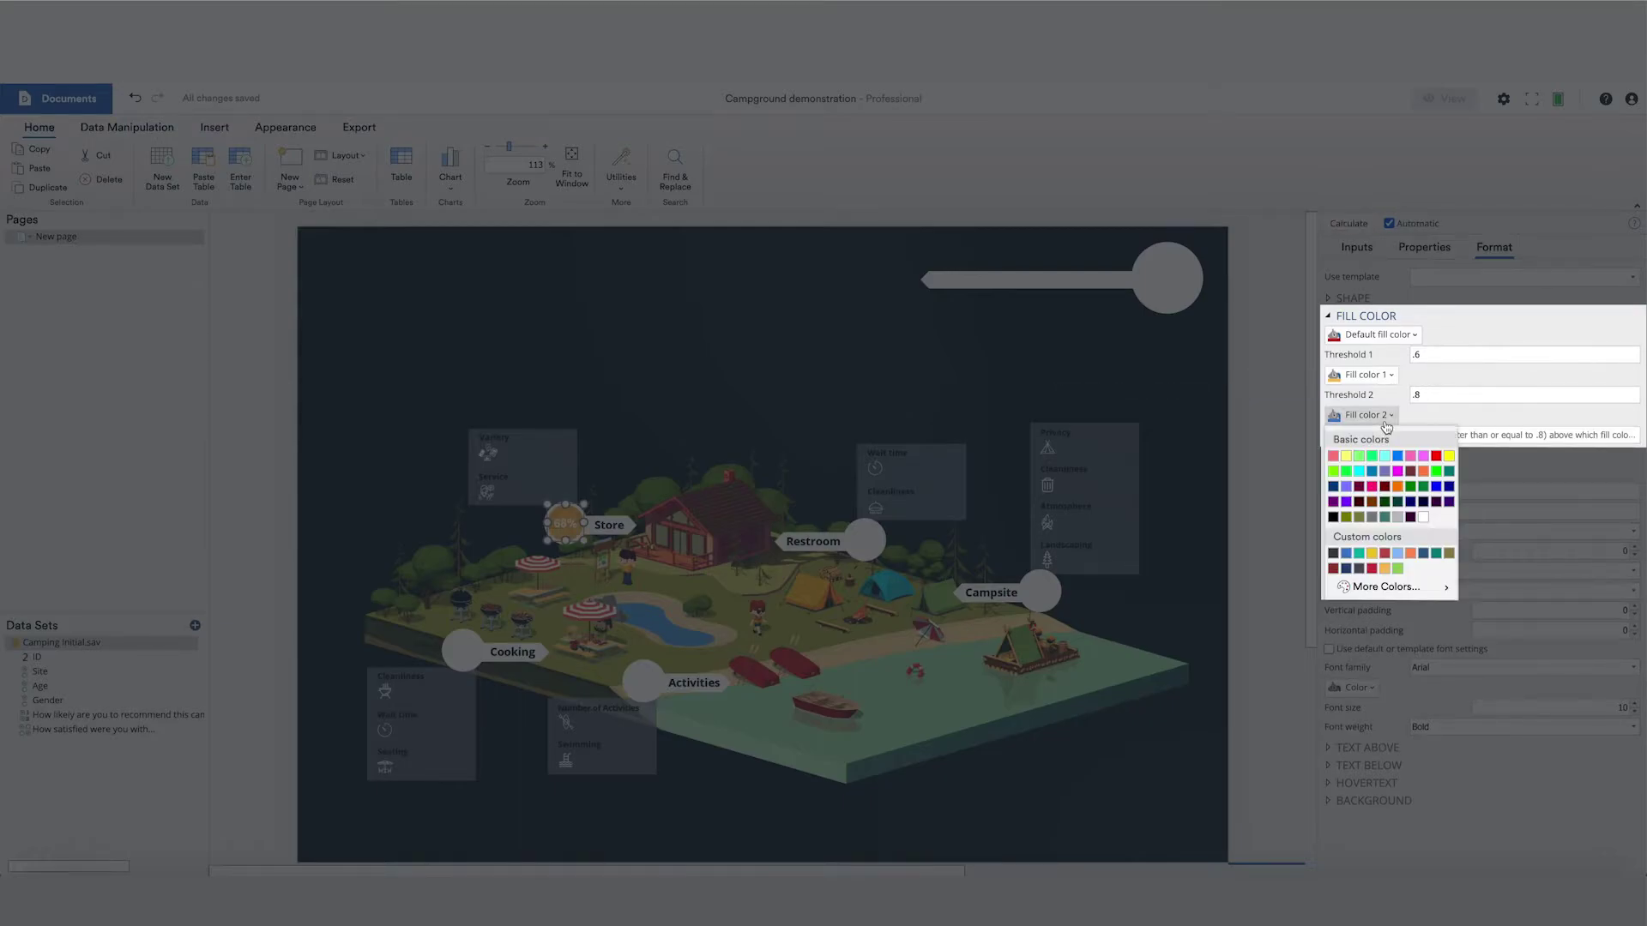
{"action": "left_click", "coordinate": [1399, 568]}
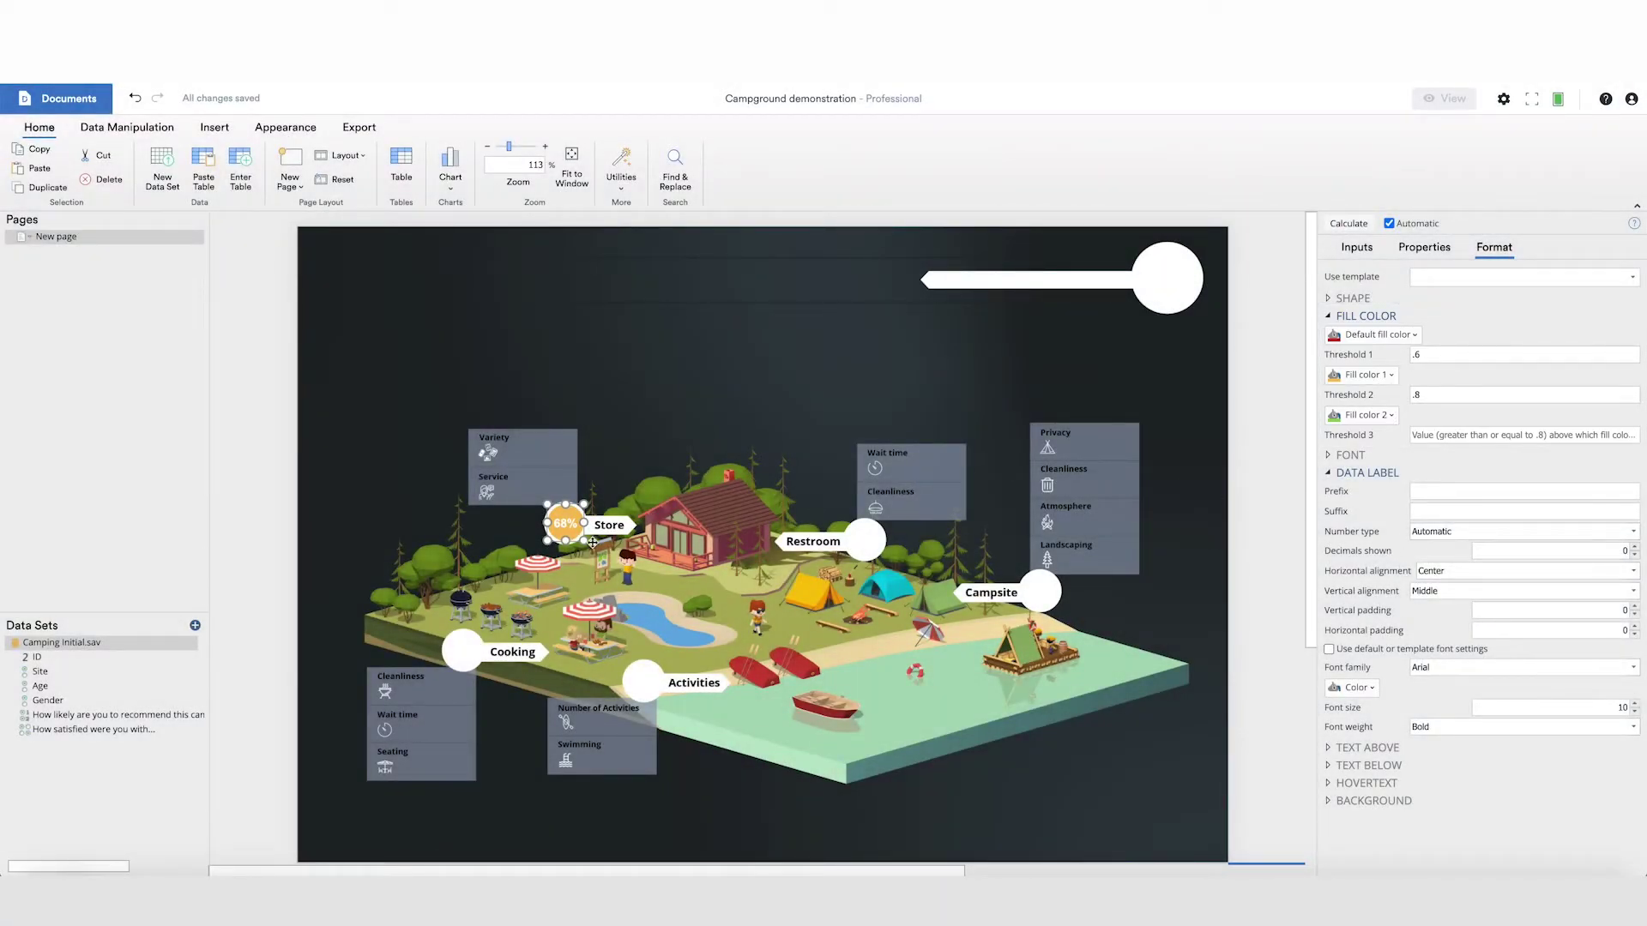
Paste a copy of the 68% Store oval onto the Restroom marker.
{"action": "key", "text": "ctrl+v"}
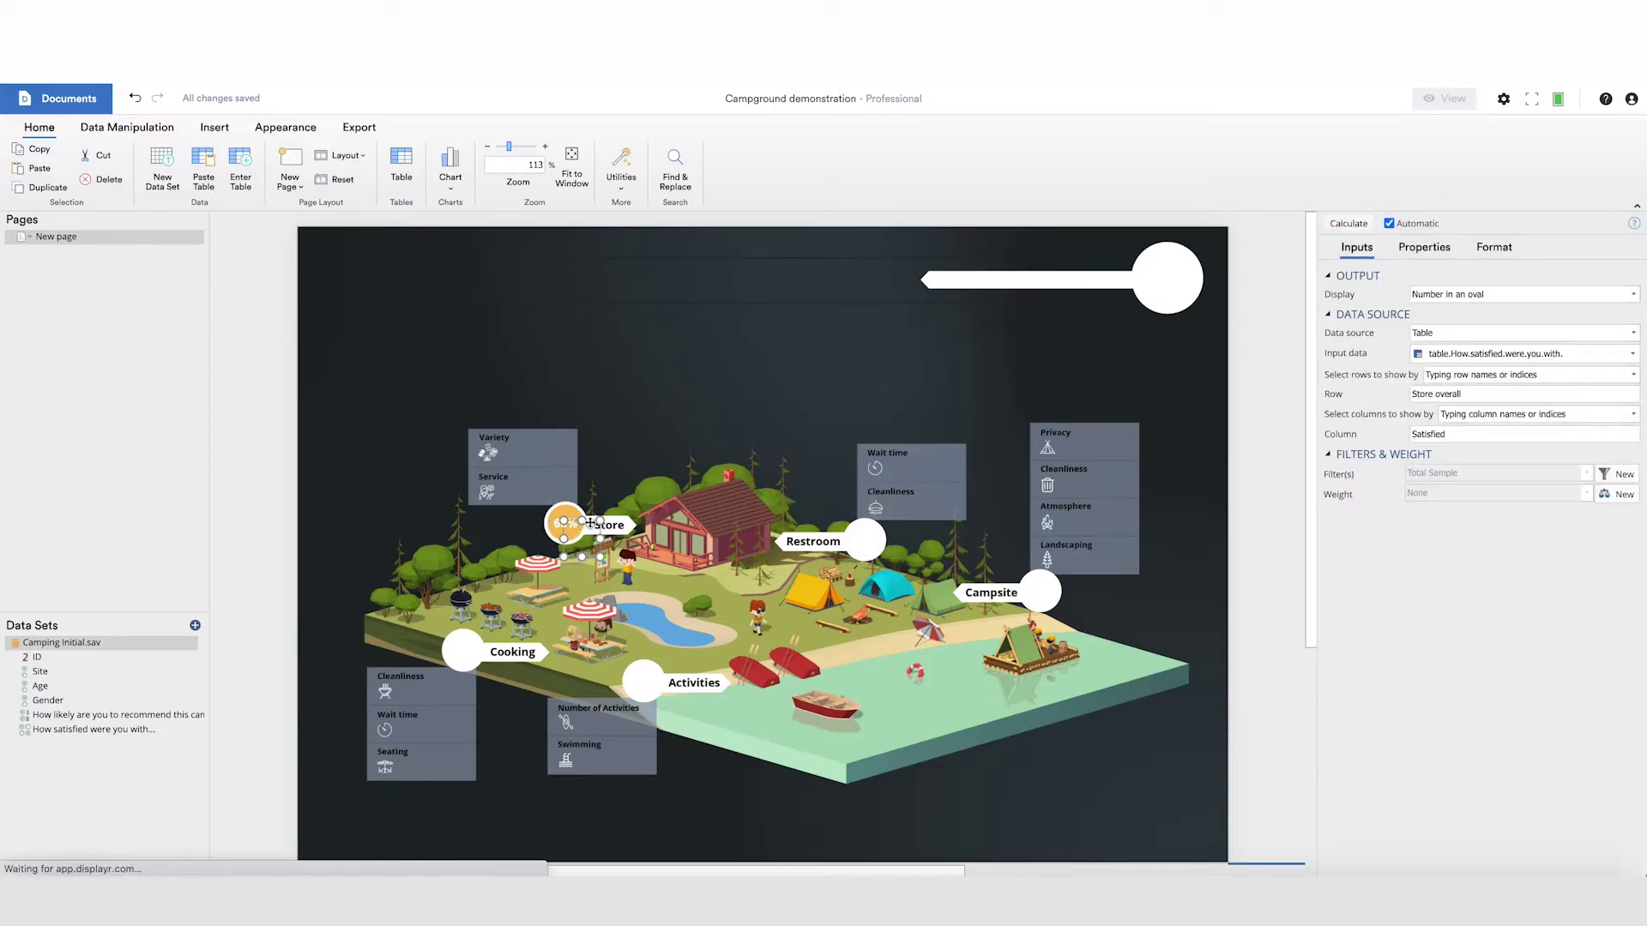
{"action": "left_click_drag", "start_coordinate": [590, 521], "coordinate": [875, 527]}
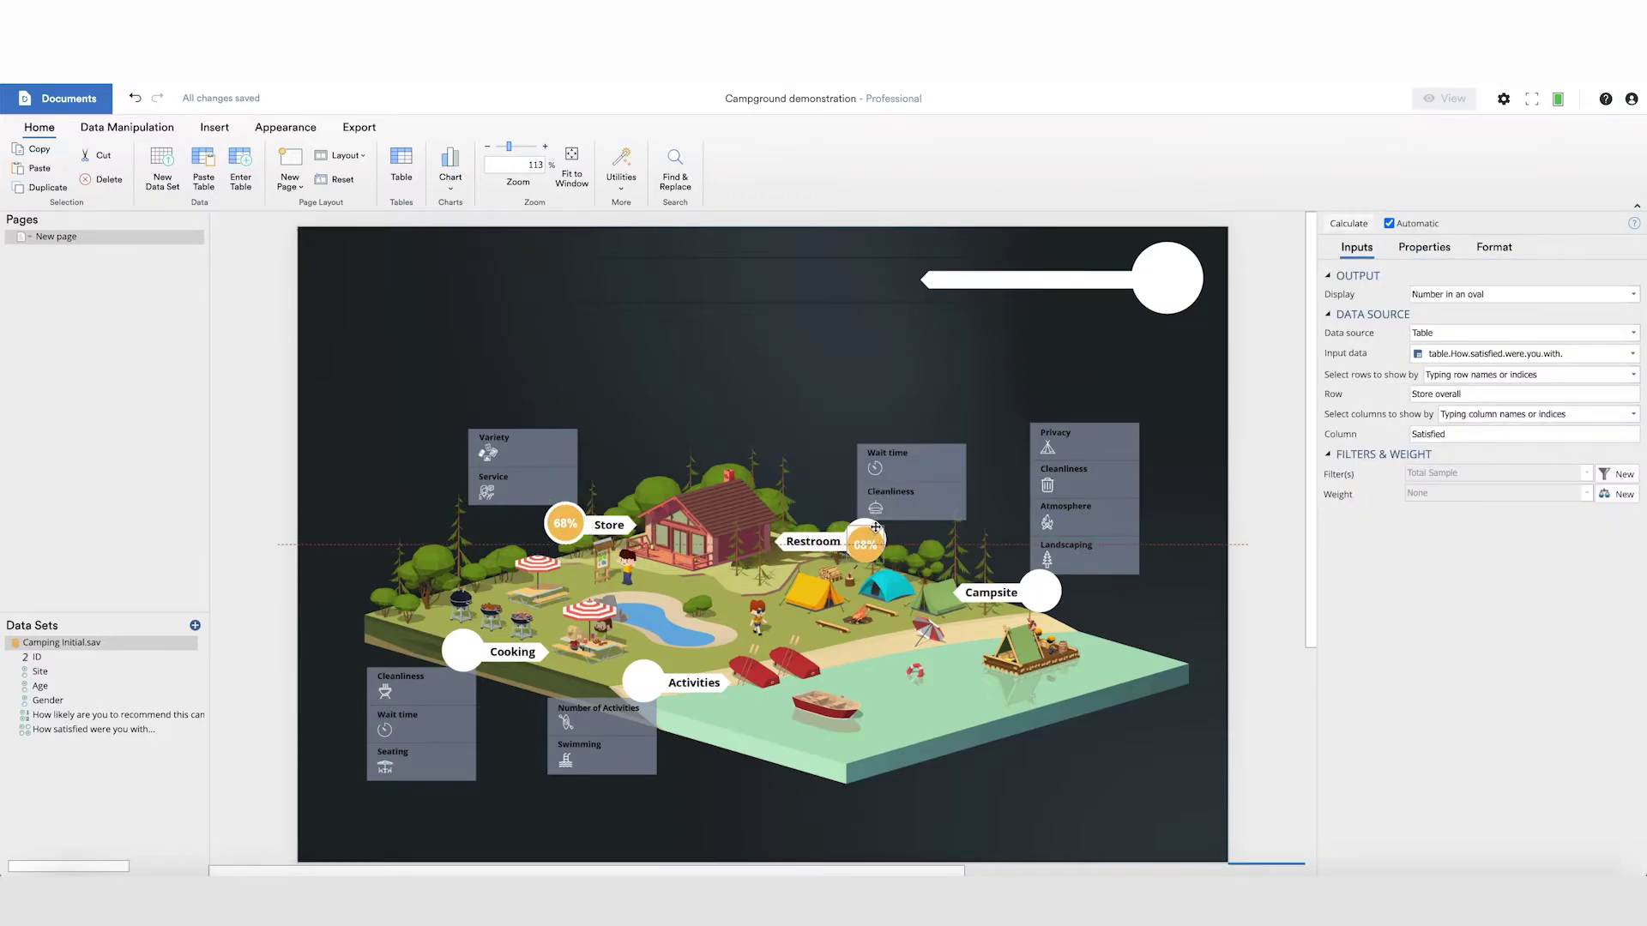
{"action": "left_click", "coordinate": [571, 521], "text": "shift"}
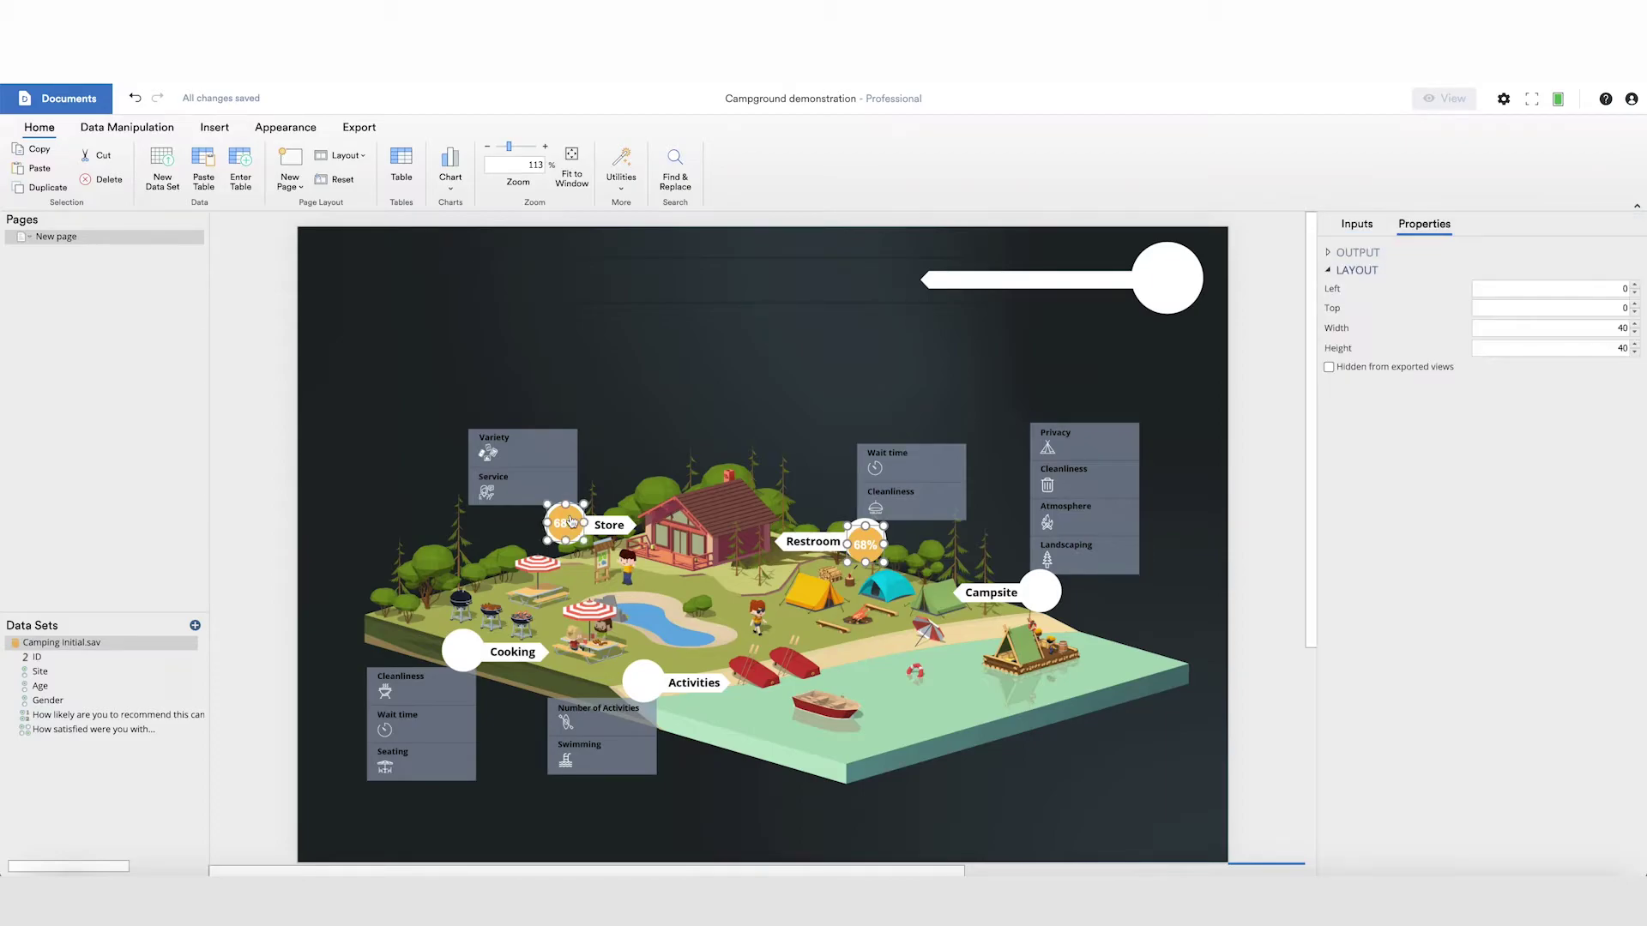
Duplicate the ovals again and place copies on the Cooking, Activities and Campsite markers.
{"action": "key", "text": "ctrl+c"}
{"action": "key", "text": "ctrl+v"}
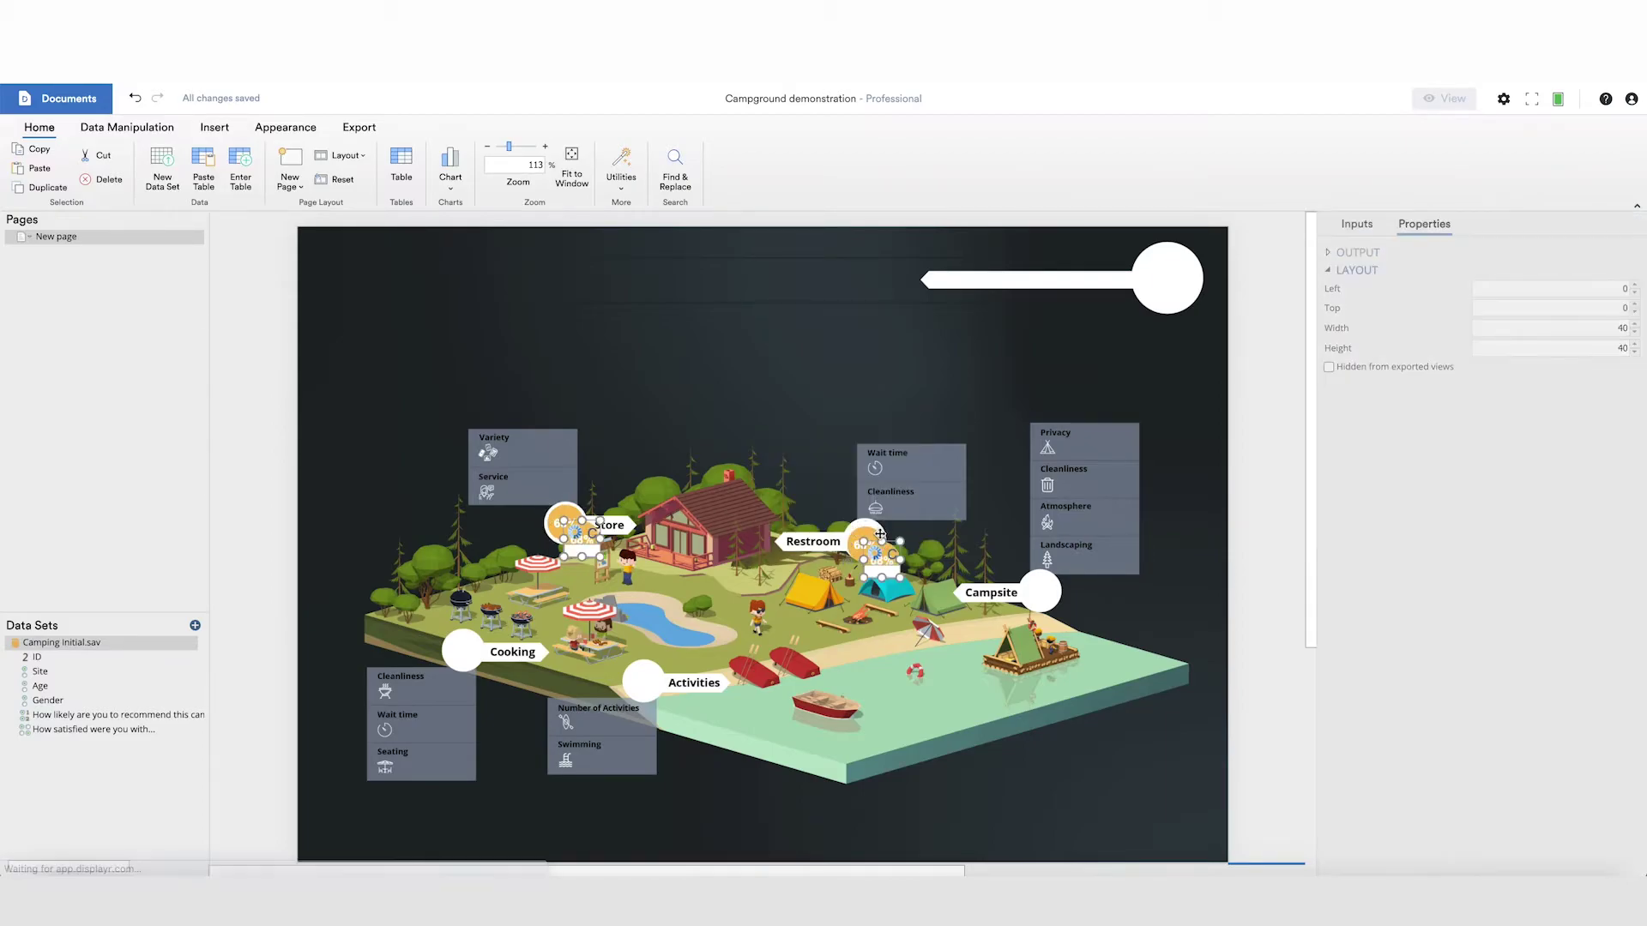
{"action": "left_click_drag", "start_coordinate": [506, 597], "coordinate": [462, 651]}
{"action": "left_click_drag", "start_coordinate": [790, 627], "coordinate": [650, 665]}
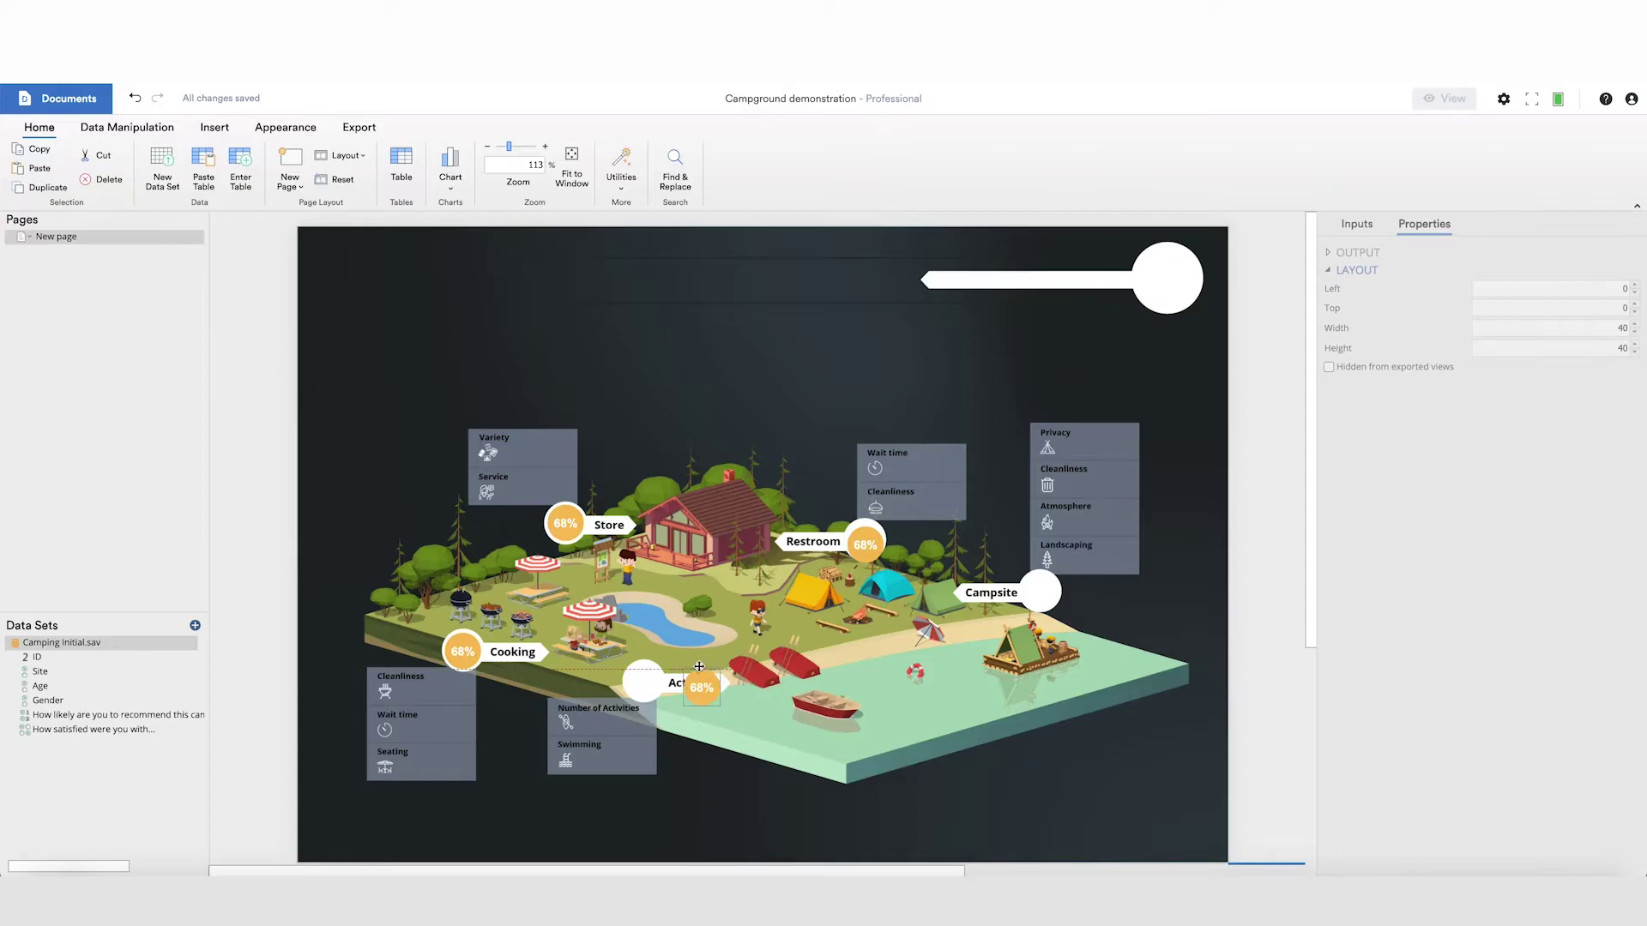
{"action": "key", "text": "ctrl+c"}
{"action": "key", "text": "ctrl+v"}
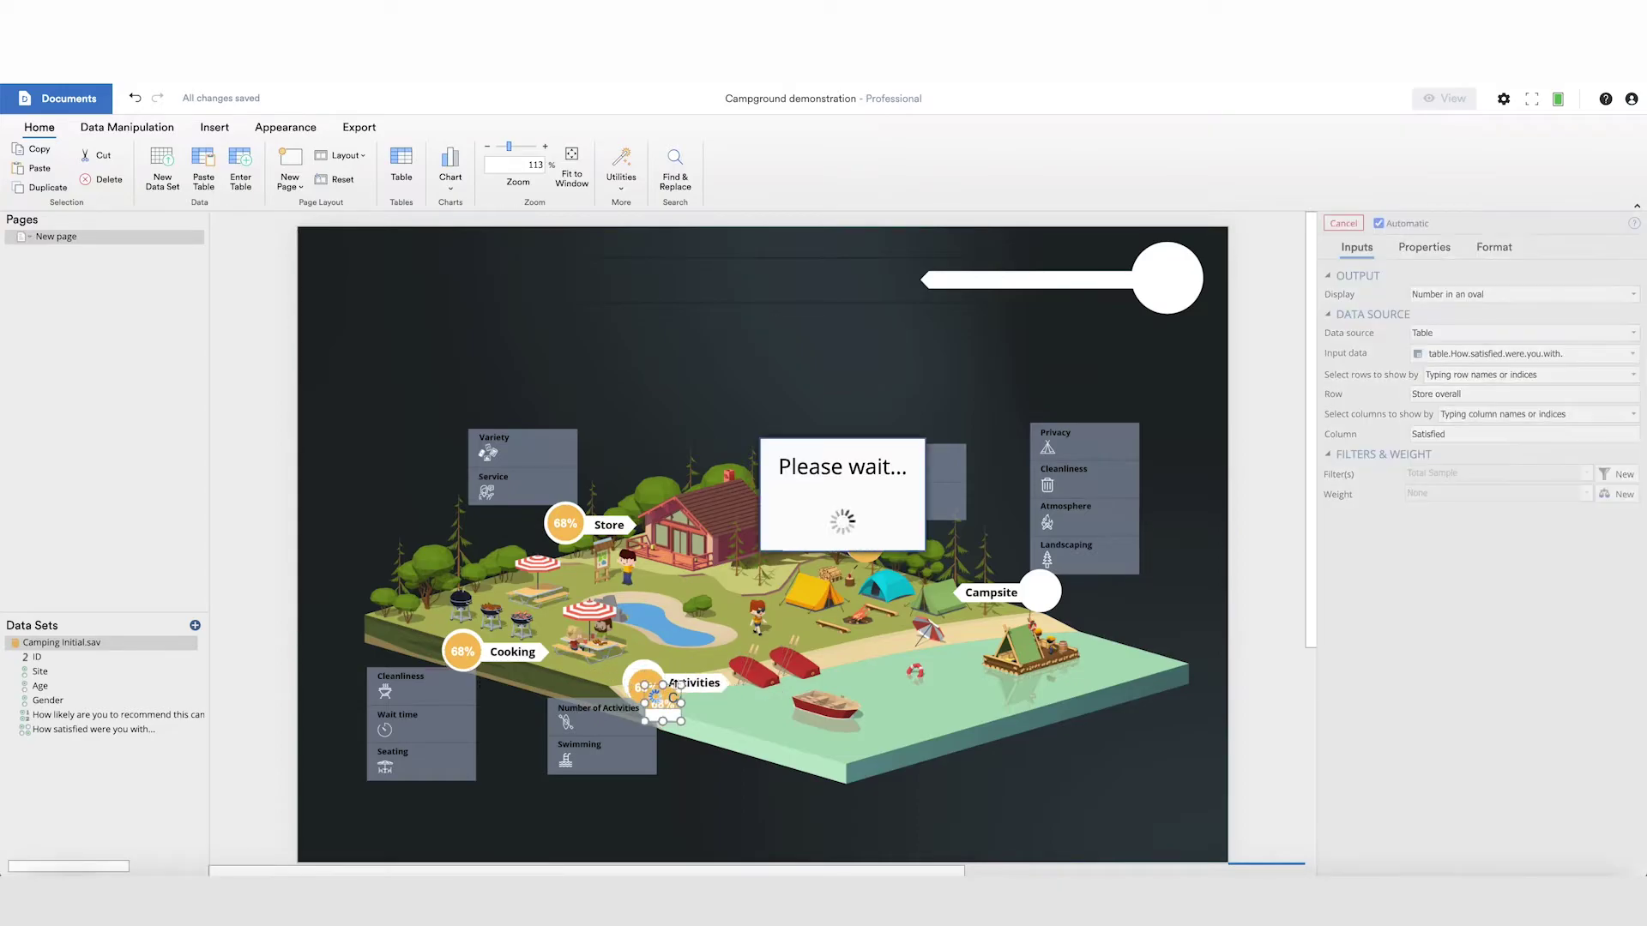
{"action": "left_click_drag", "start_coordinate": [662, 702], "coordinate": [1021, 582]}
Nudge the Campsite oval slightly right and the Restroom oval a few pixels up.
{"action": "left_click", "coordinate": [1425, 246]}
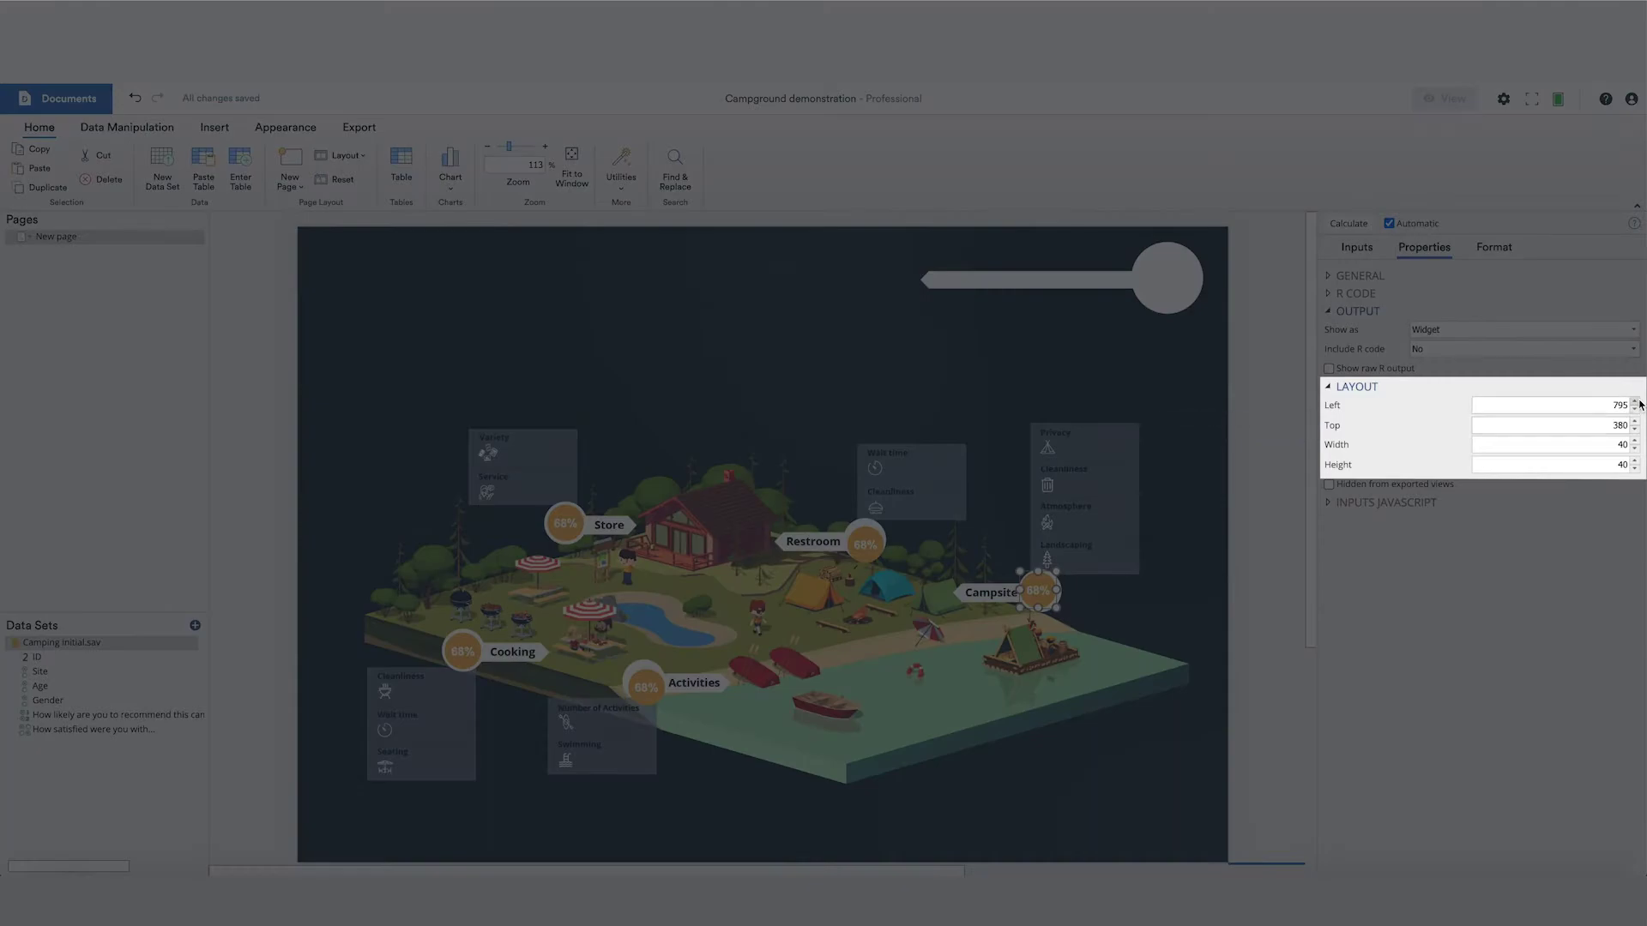
{"action": "left_click", "coordinate": [1636, 402]}
{"action": "left_click", "coordinate": [1636, 403]}
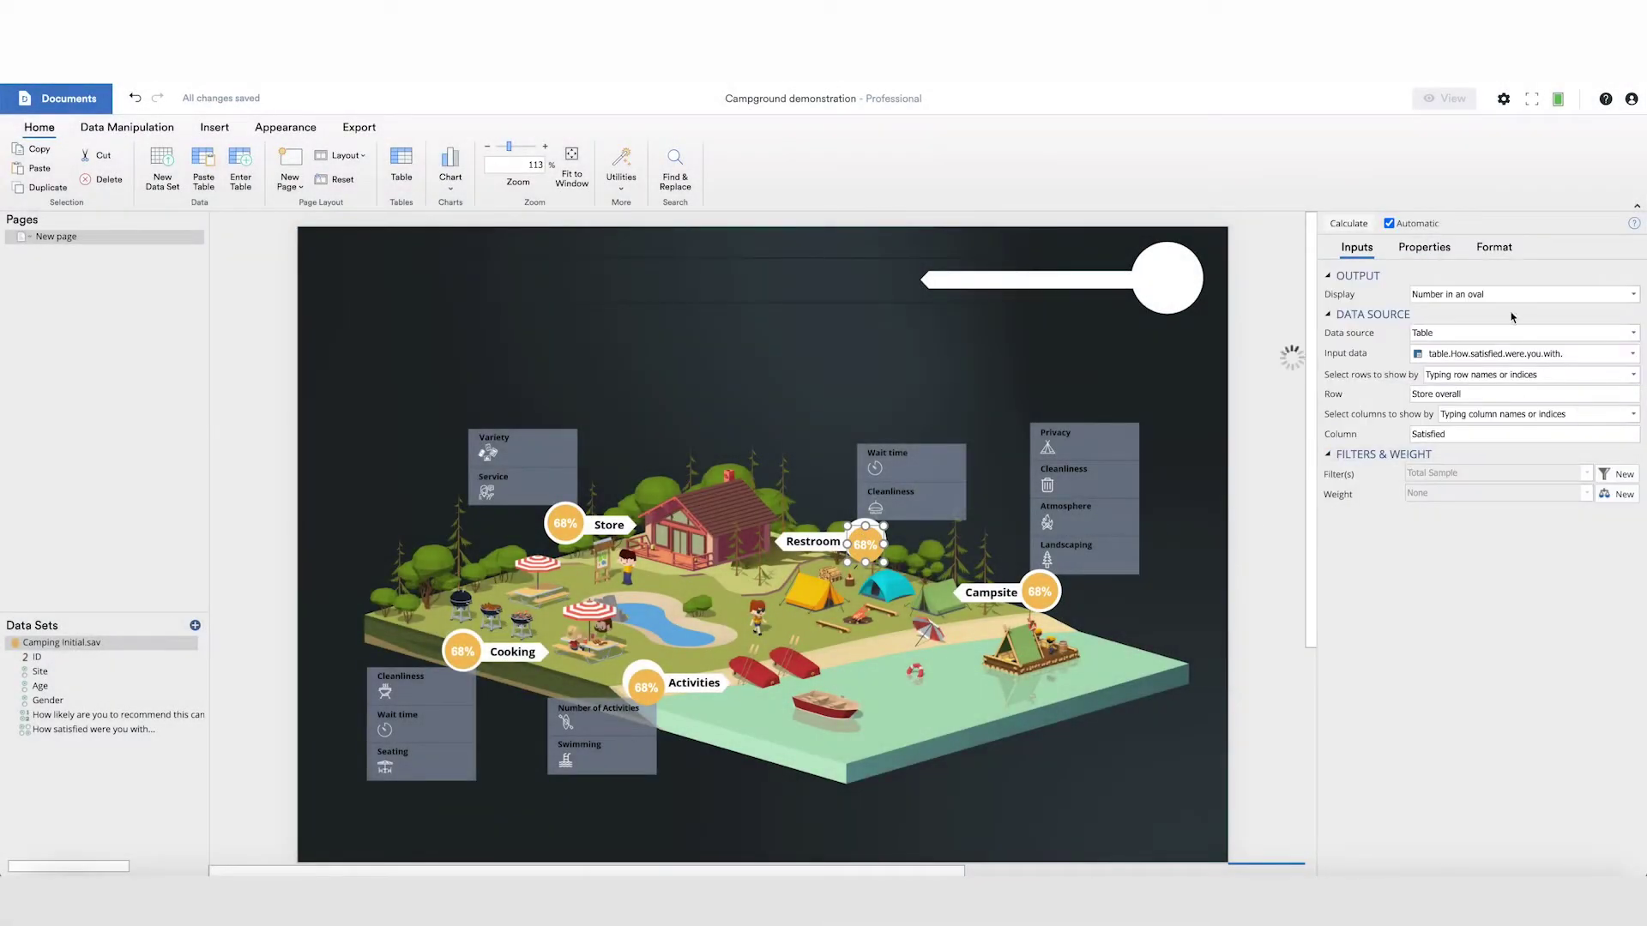
{"action": "left_click", "coordinate": [1428, 247]}
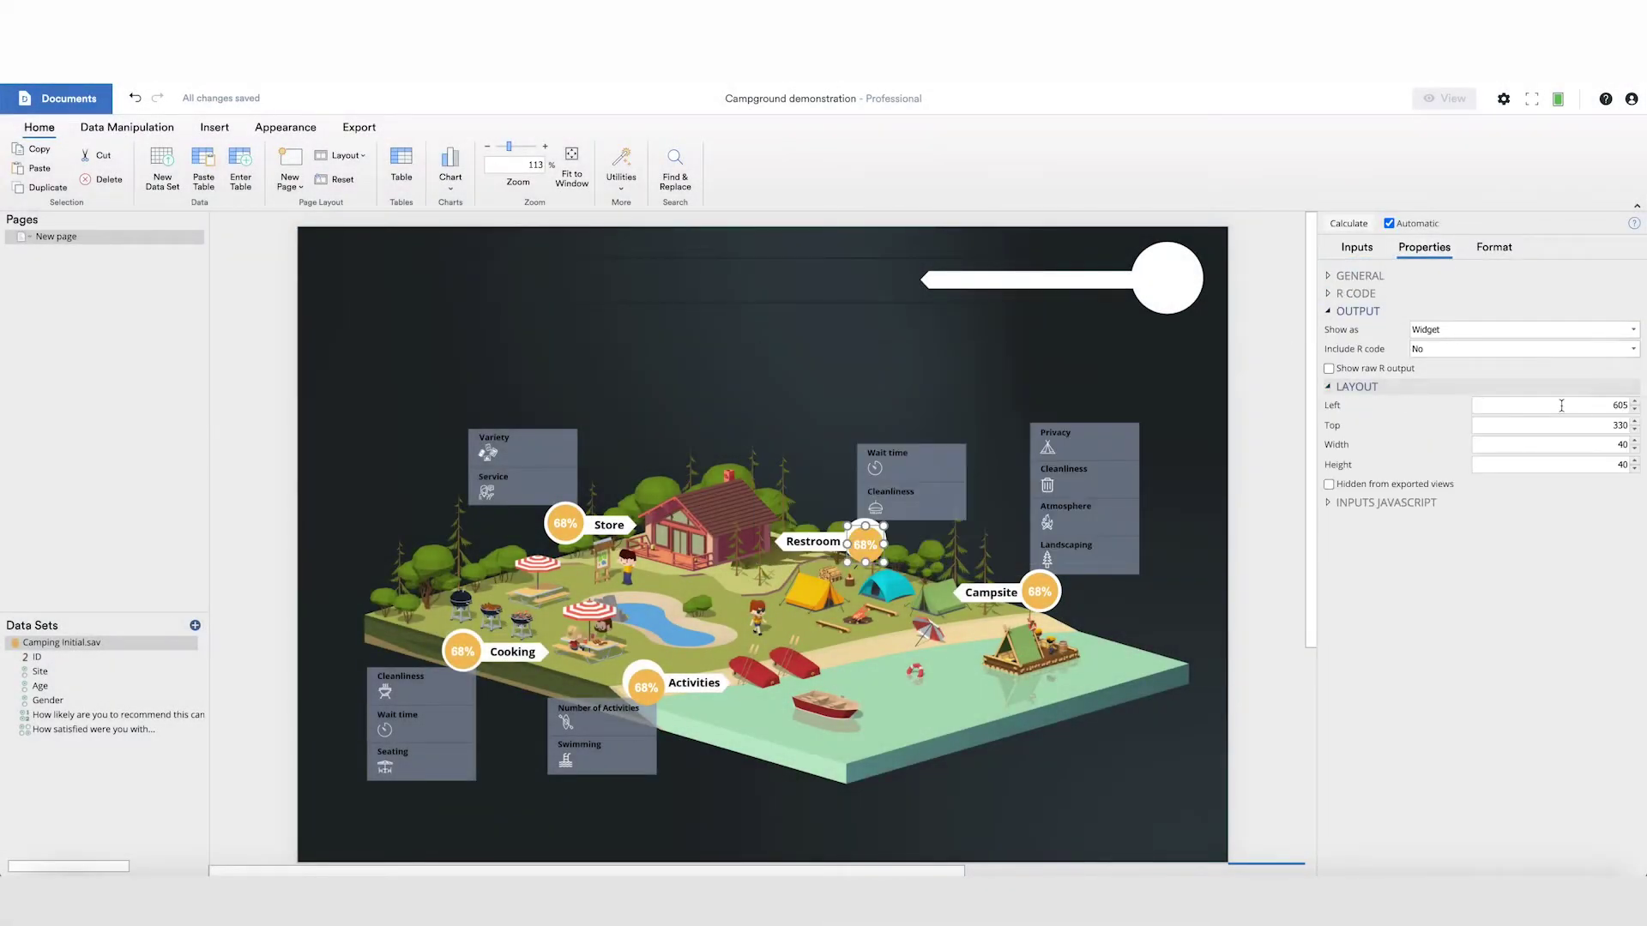
{"action": "left_click", "coordinate": [1634, 428]}
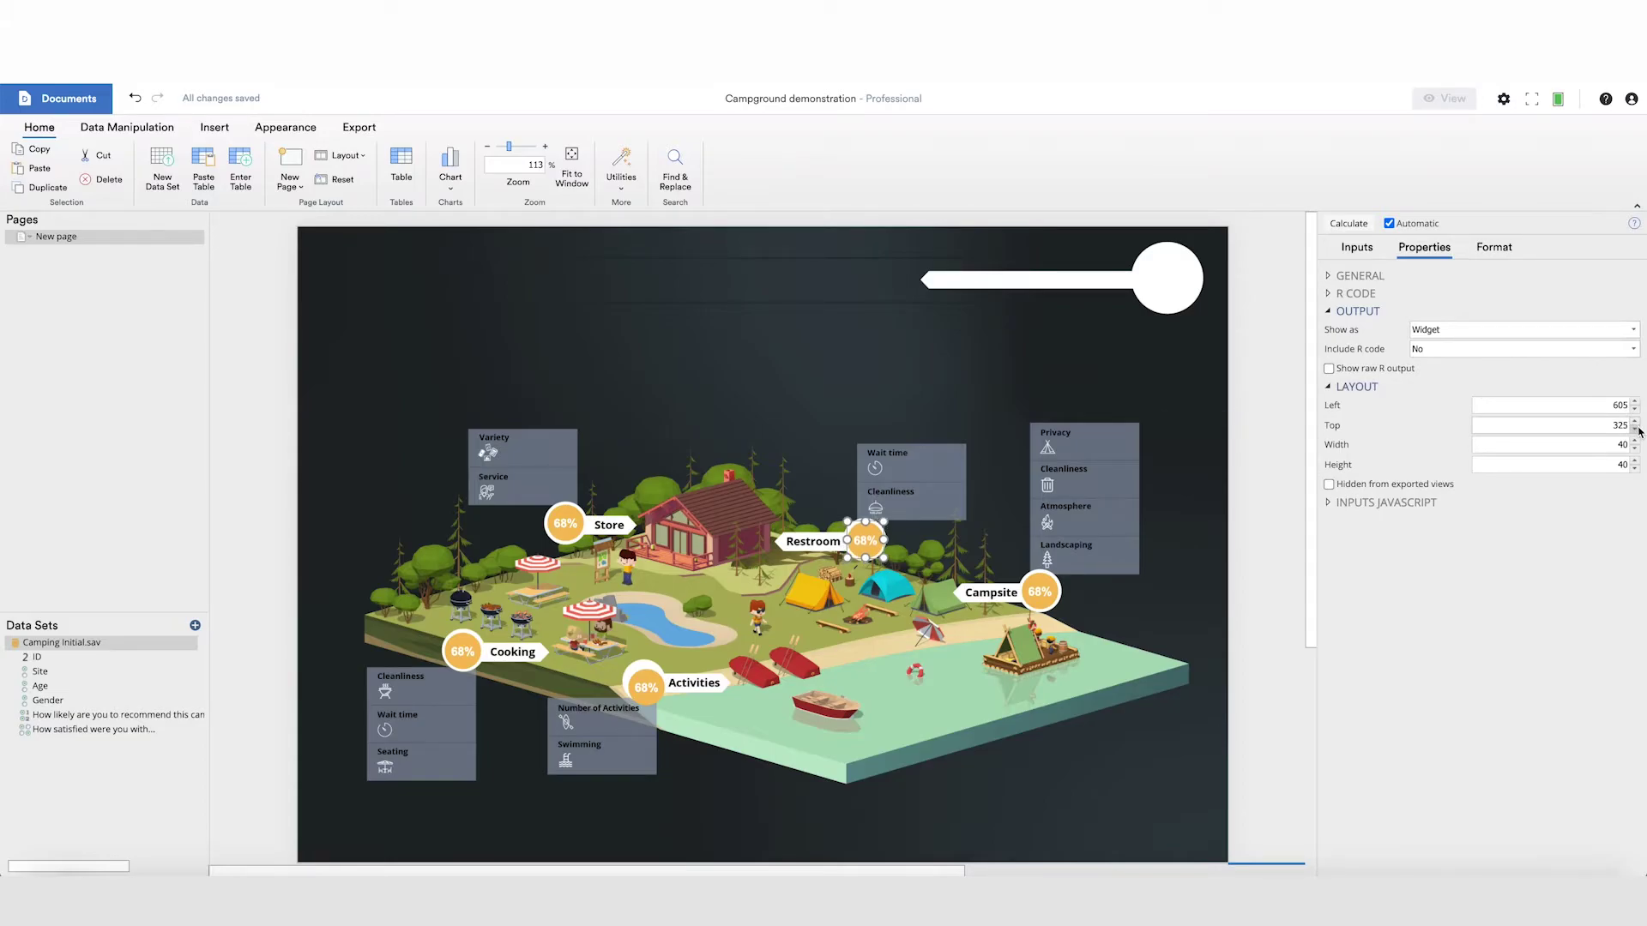
{"action": "left_click", "coordinate": [1635, 429]}
{"action": "left_click", "coordinate": [1116, 596]}
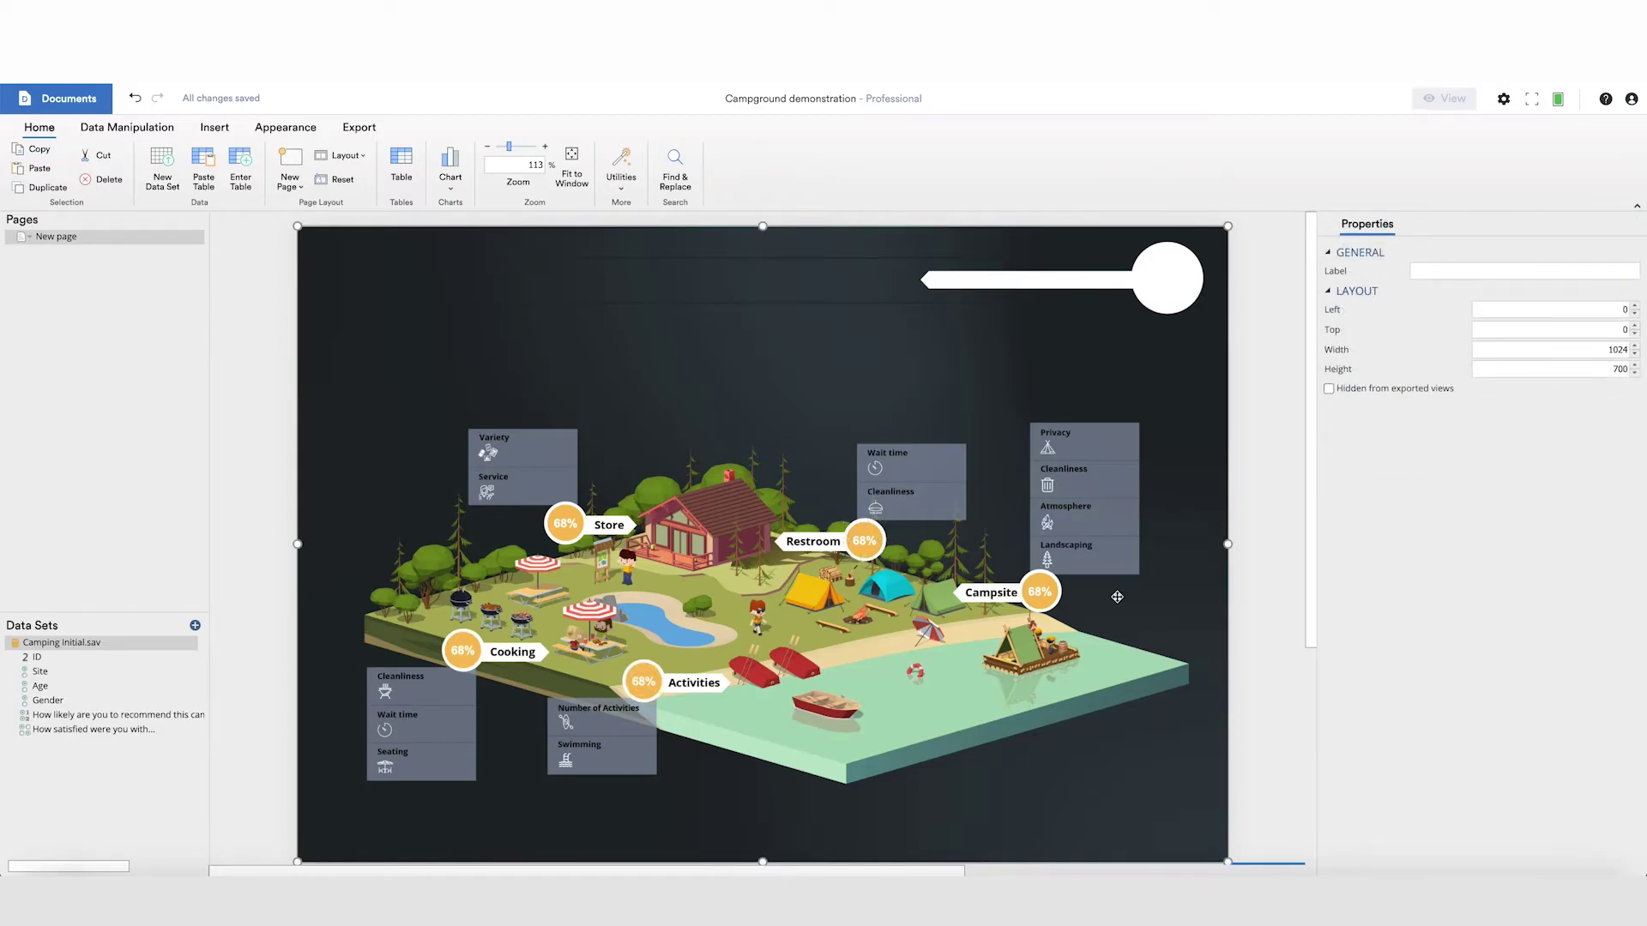
{"action": "left_click", "coordinate": [466, 650]}
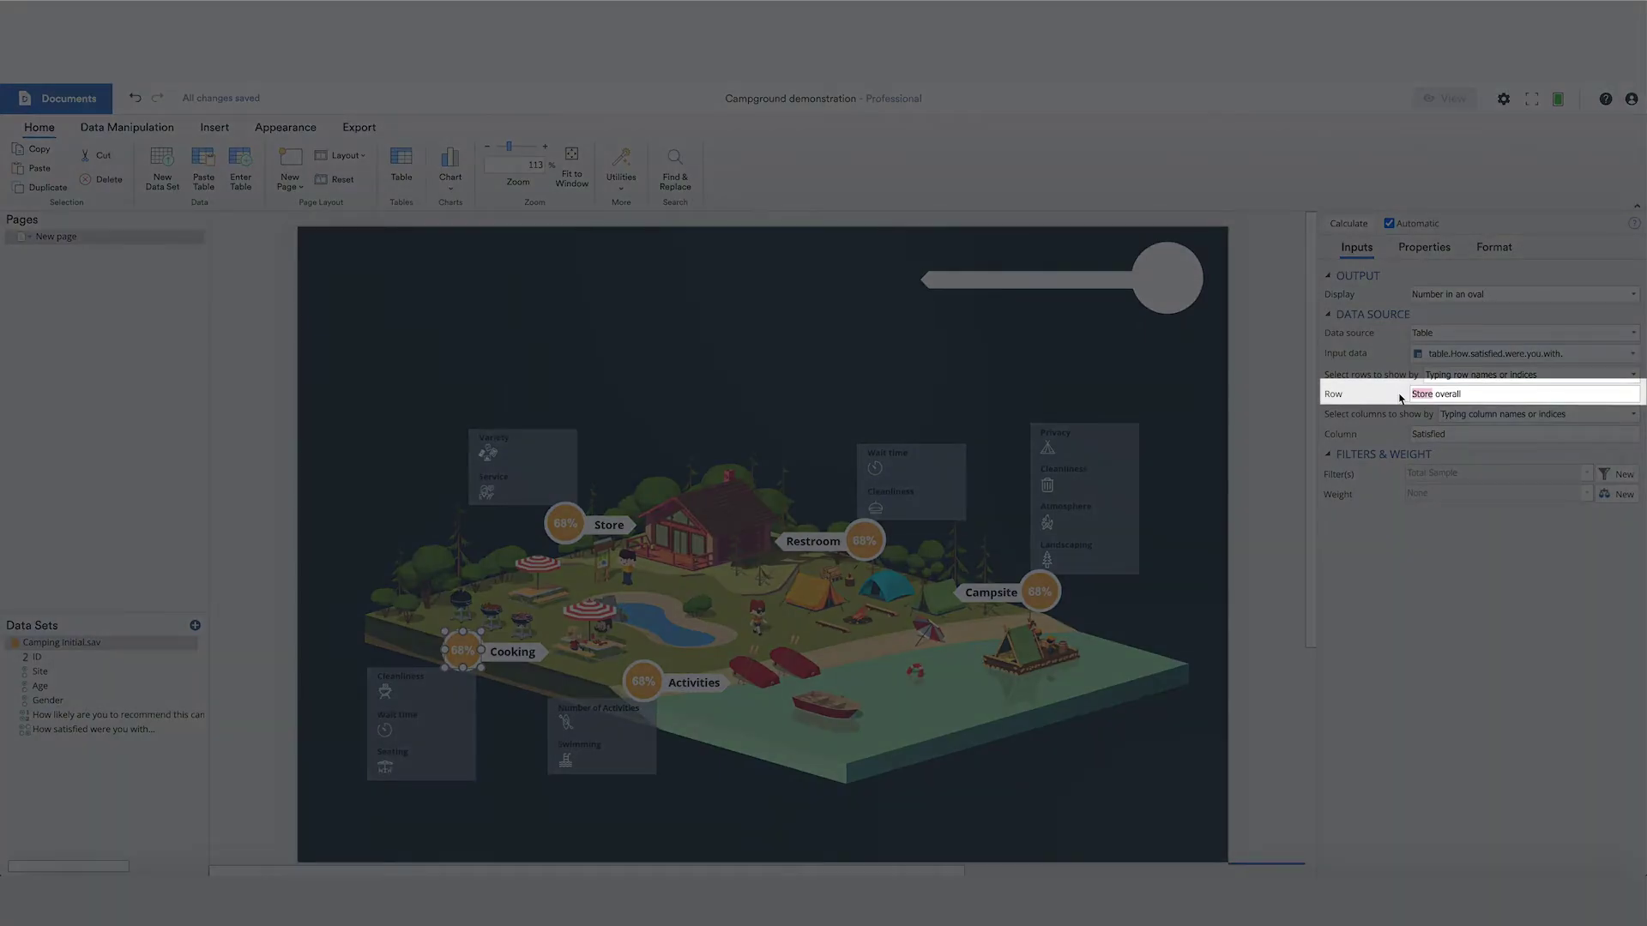
{"action": "type", "text": "Cooking"}
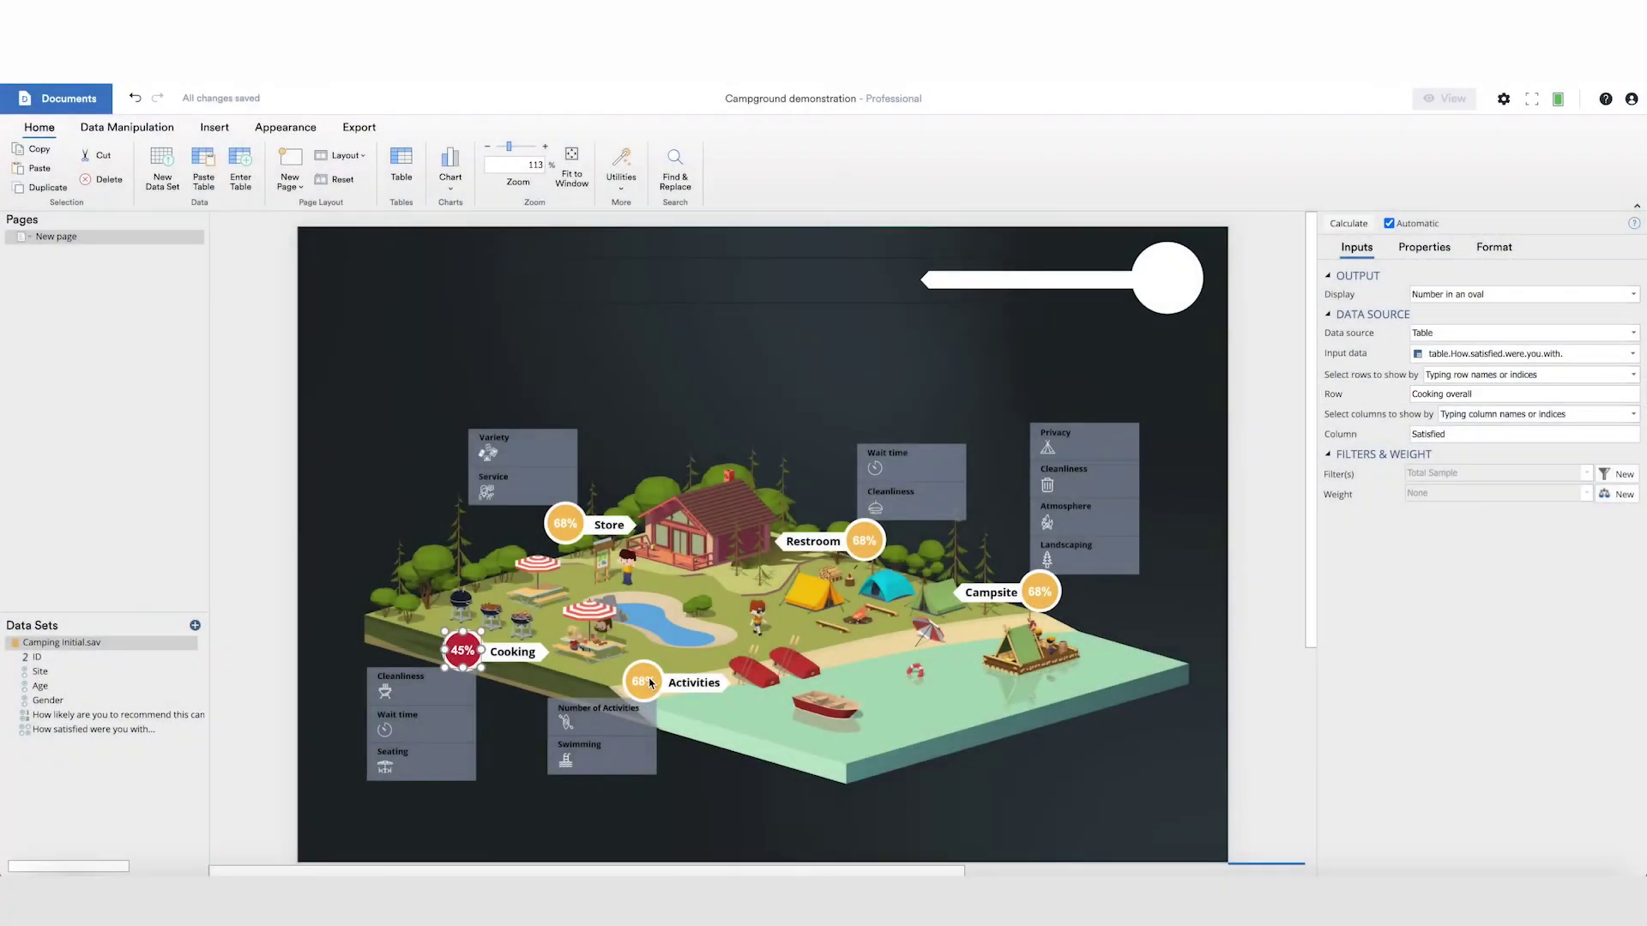
Change the Activities and Restroom ovals' Row from Store to their own names (Restroom 59%).
{"action": "left_click", "coordinate": [650, 684]}
{"action": "mouse_move", "coordinate": [1518, 394]}
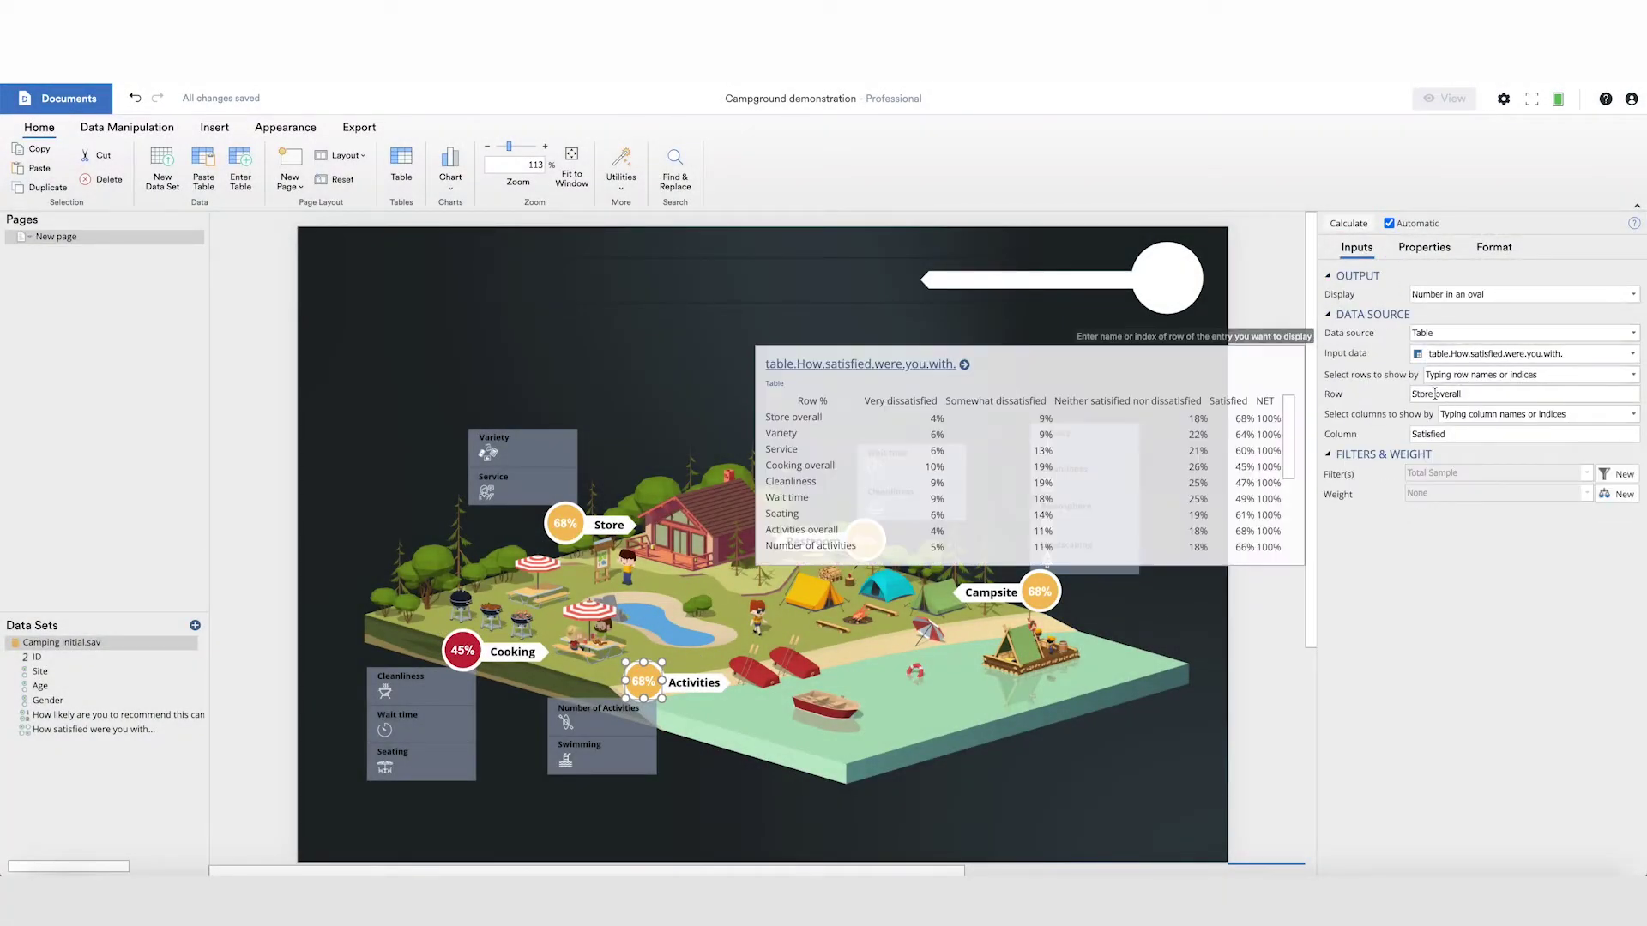
{"action": "double_click", "coordinate": [1423, 394]}
{"action": "type", "text": "Activities"}
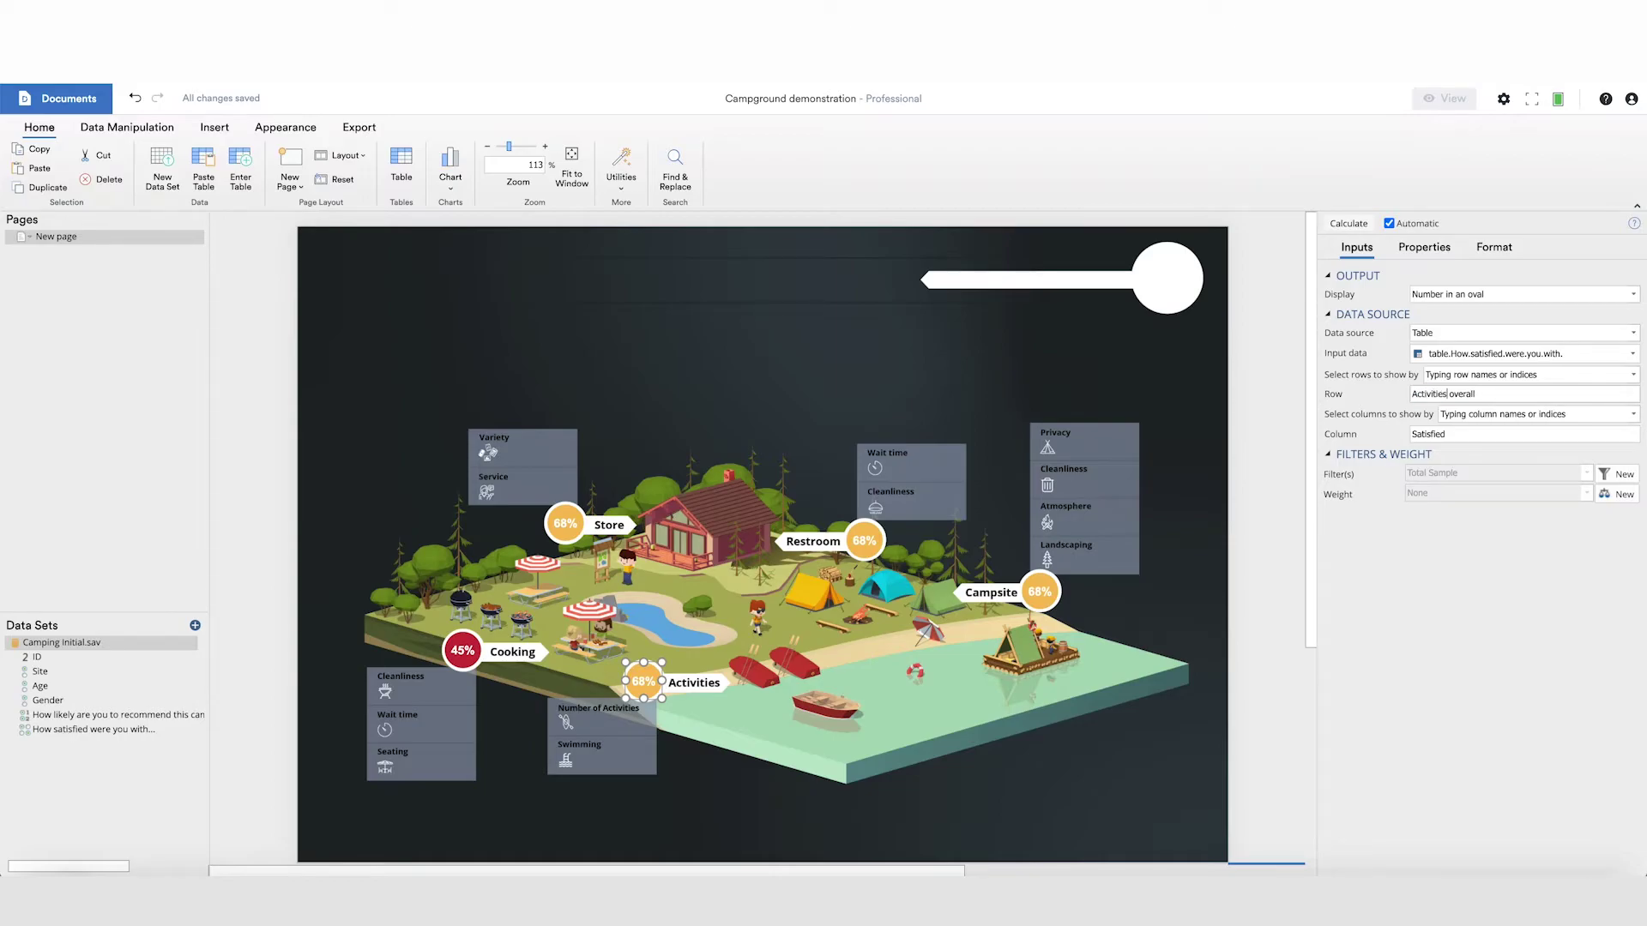
{"action": "left_click", "coordinate": [865, 538]}
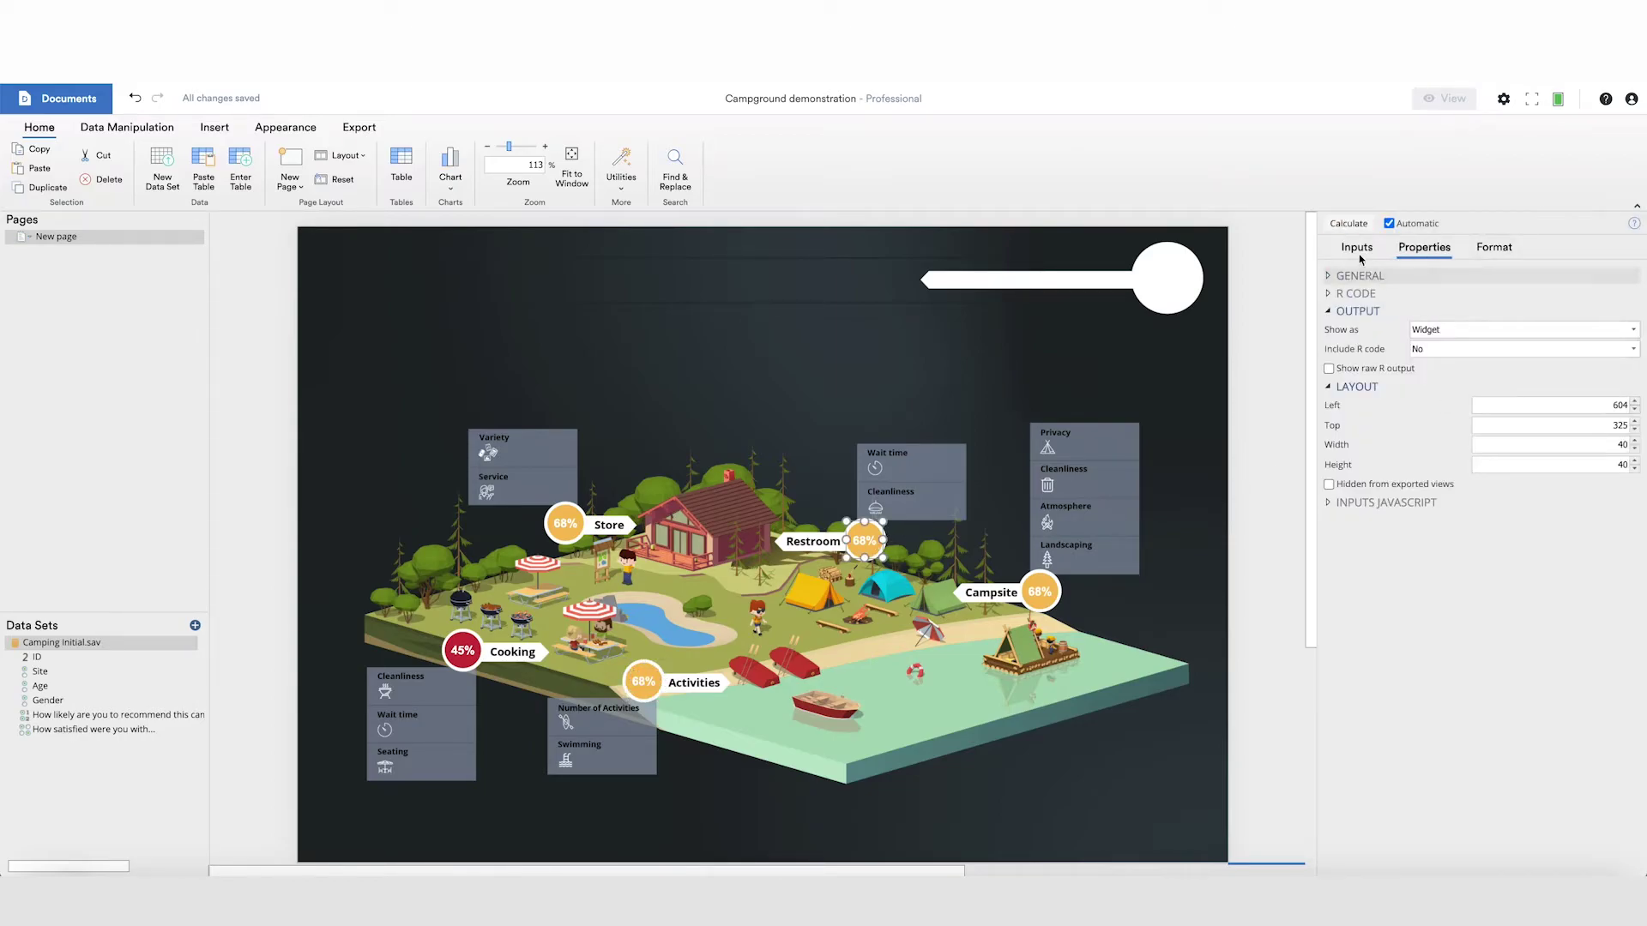
{"action": "left_click", "coordinate": [1357, 247]}
{"action": "double_click", "coordinate": [1423, 394]}
{"action": "type", "text": "Restroom overall"}
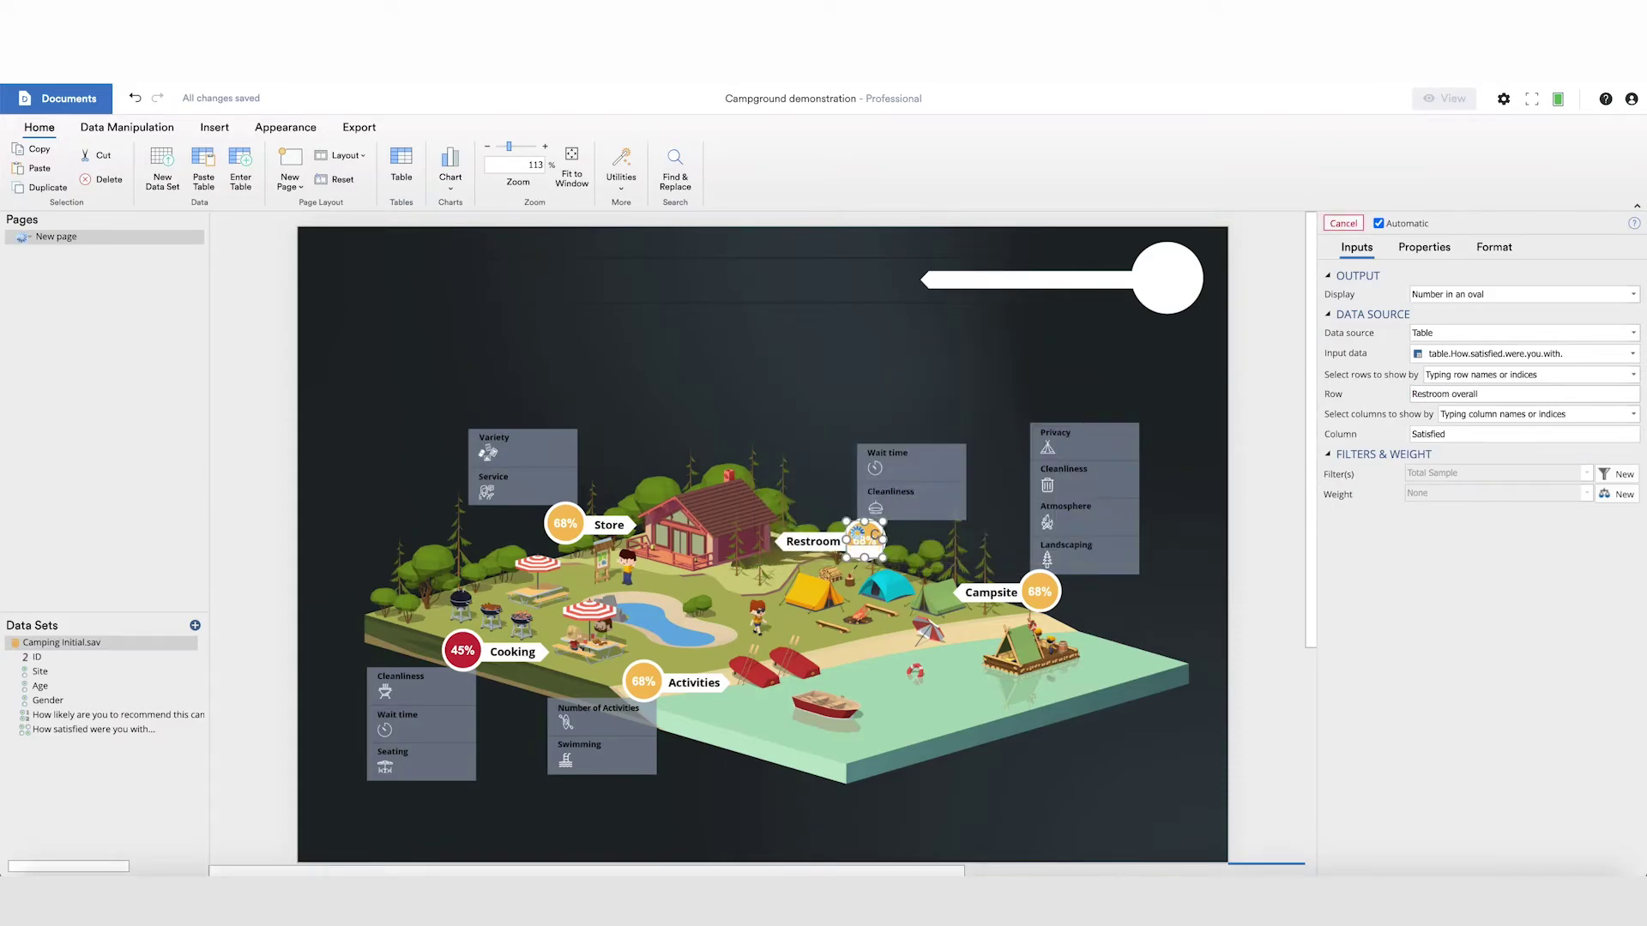
Change the Campsite oval's Row from Store to Campsite, showing 85%.
{"action": "left_click", "coordinate": [1045, 591]}
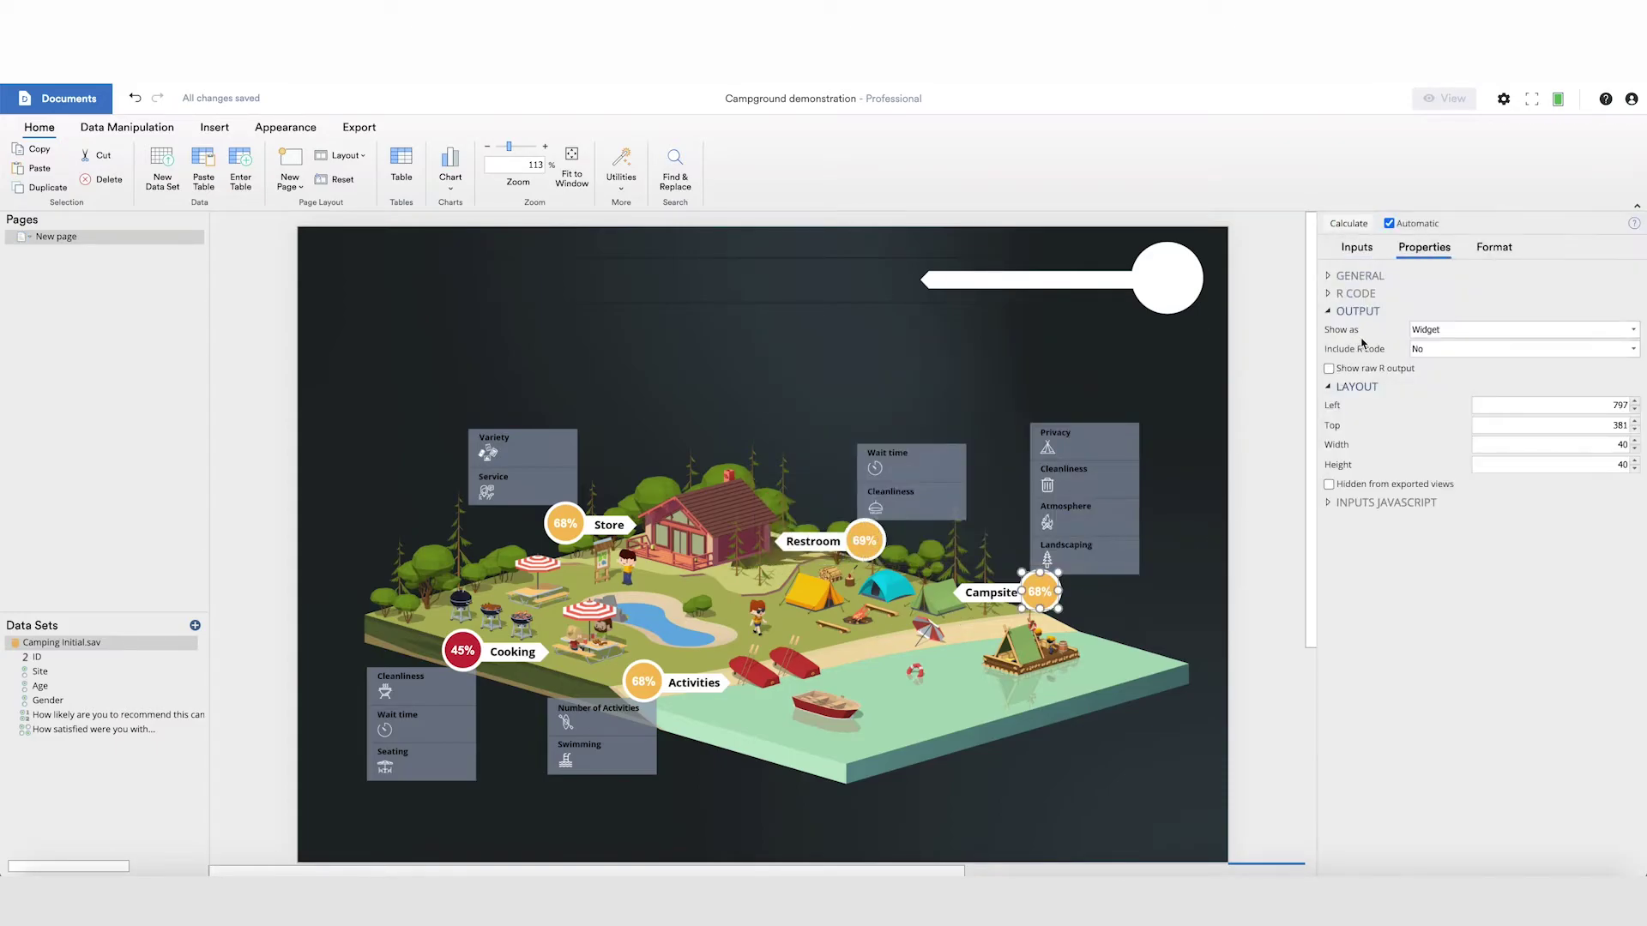
{"action": "left_click", "coordinate": [1358, 248]}
{"action": "double_click", "coordinate": [1421, 395]}
{"action": "type", "text": "Campsite overall"}
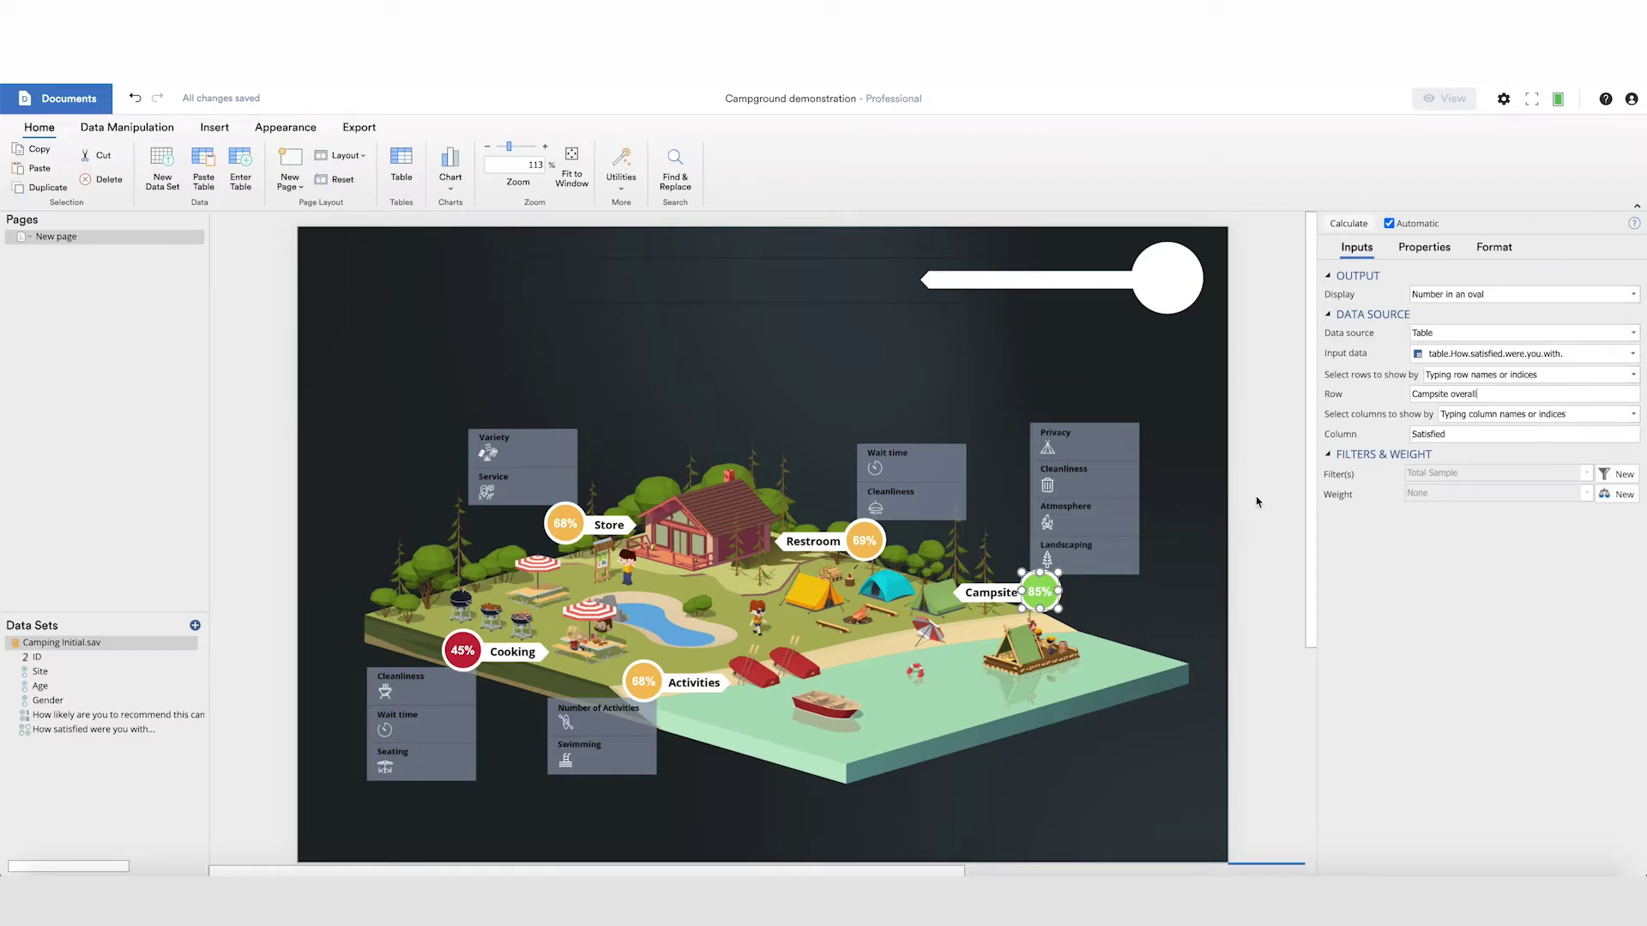
{"action": "left_click", "coordinate": [816, 419]}
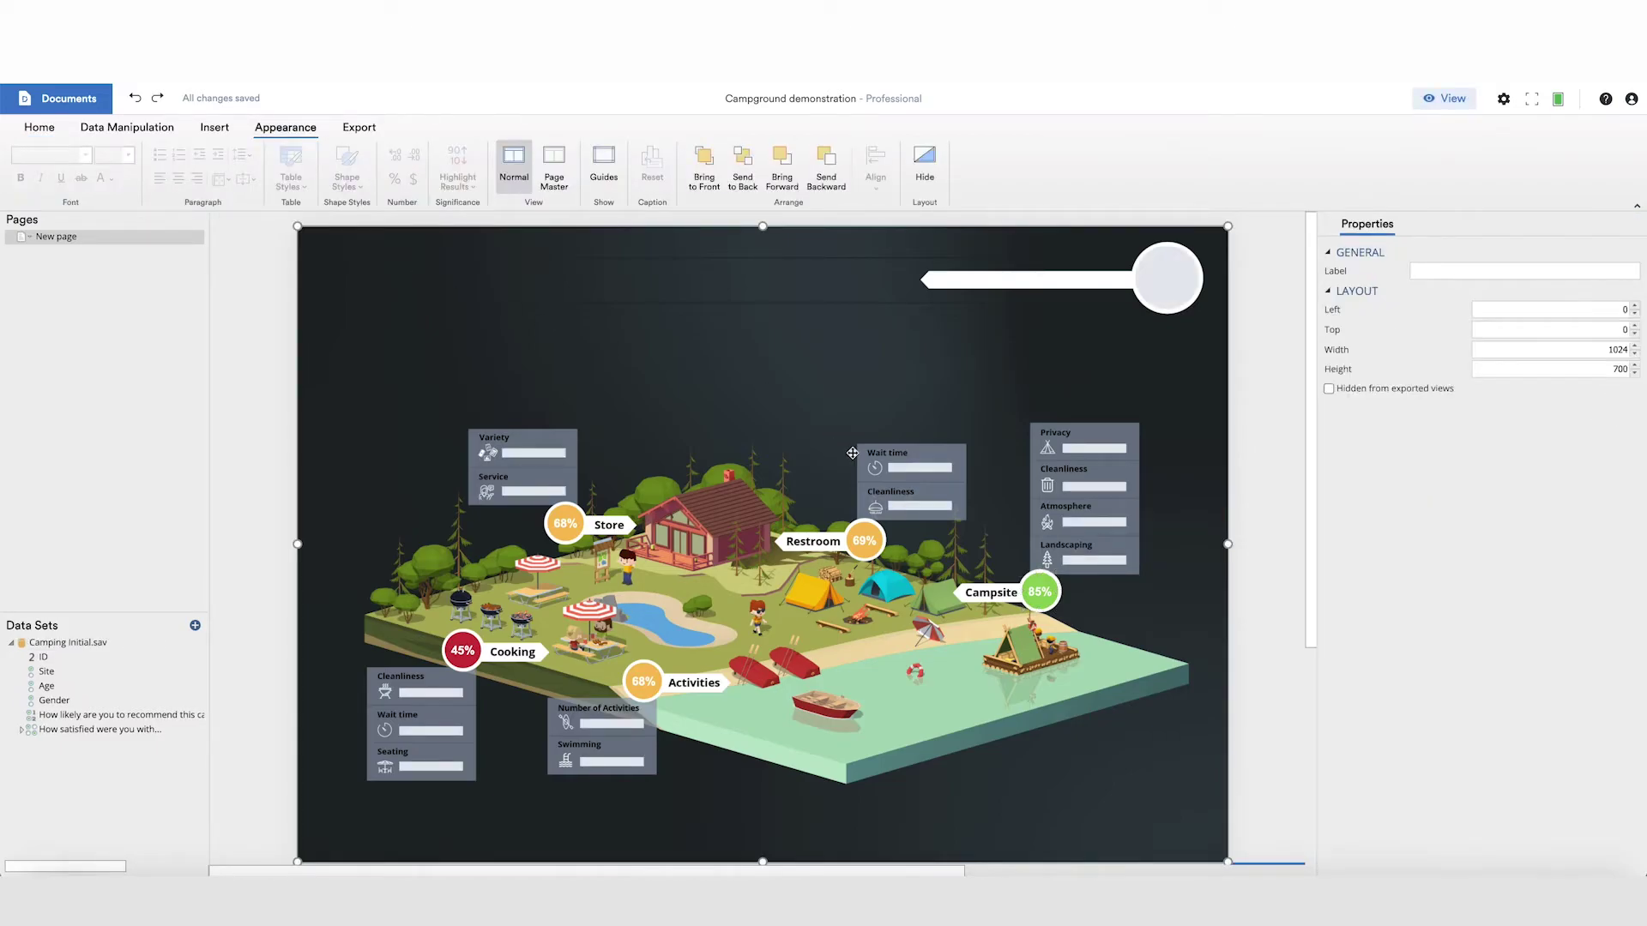
Draw a text box across the top of the page reading CAMPGROUND PERFORMANCE.
{"action": "left_click", "coordinate": [1261, 454]}
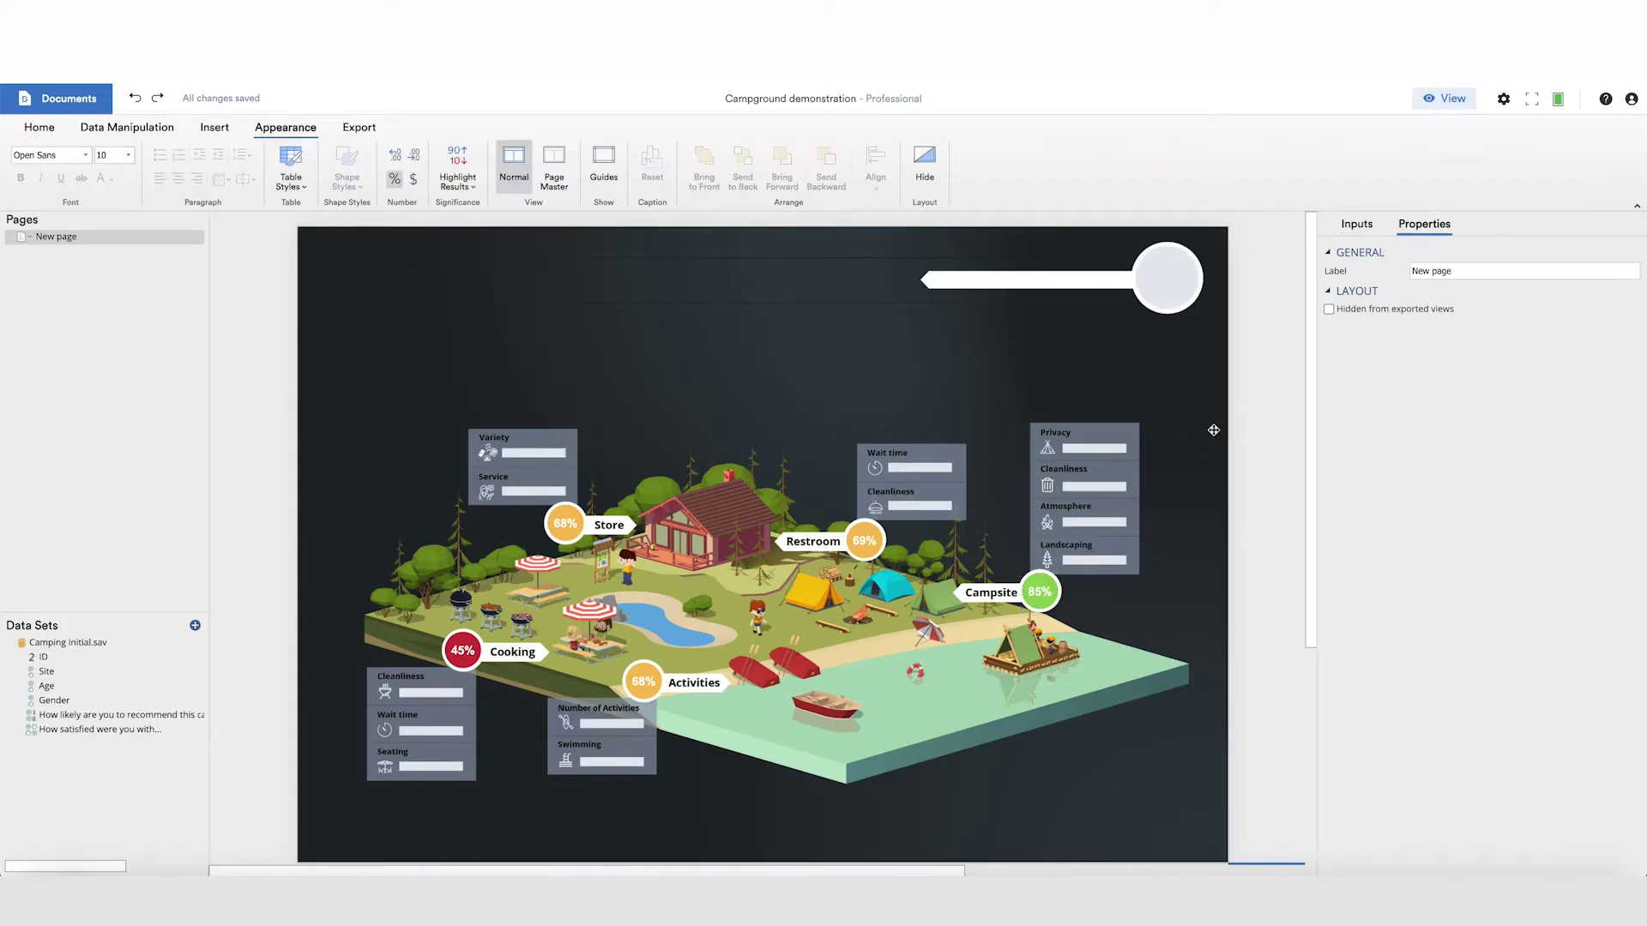
{"action": "left_click", "coordinate": [214, 128]}
{"action": "left_click", "coordinate": [243, 167]}
{"action": "left_click_drag", "start_coordinate": [352, 262], "coordinate": [923, 319]}
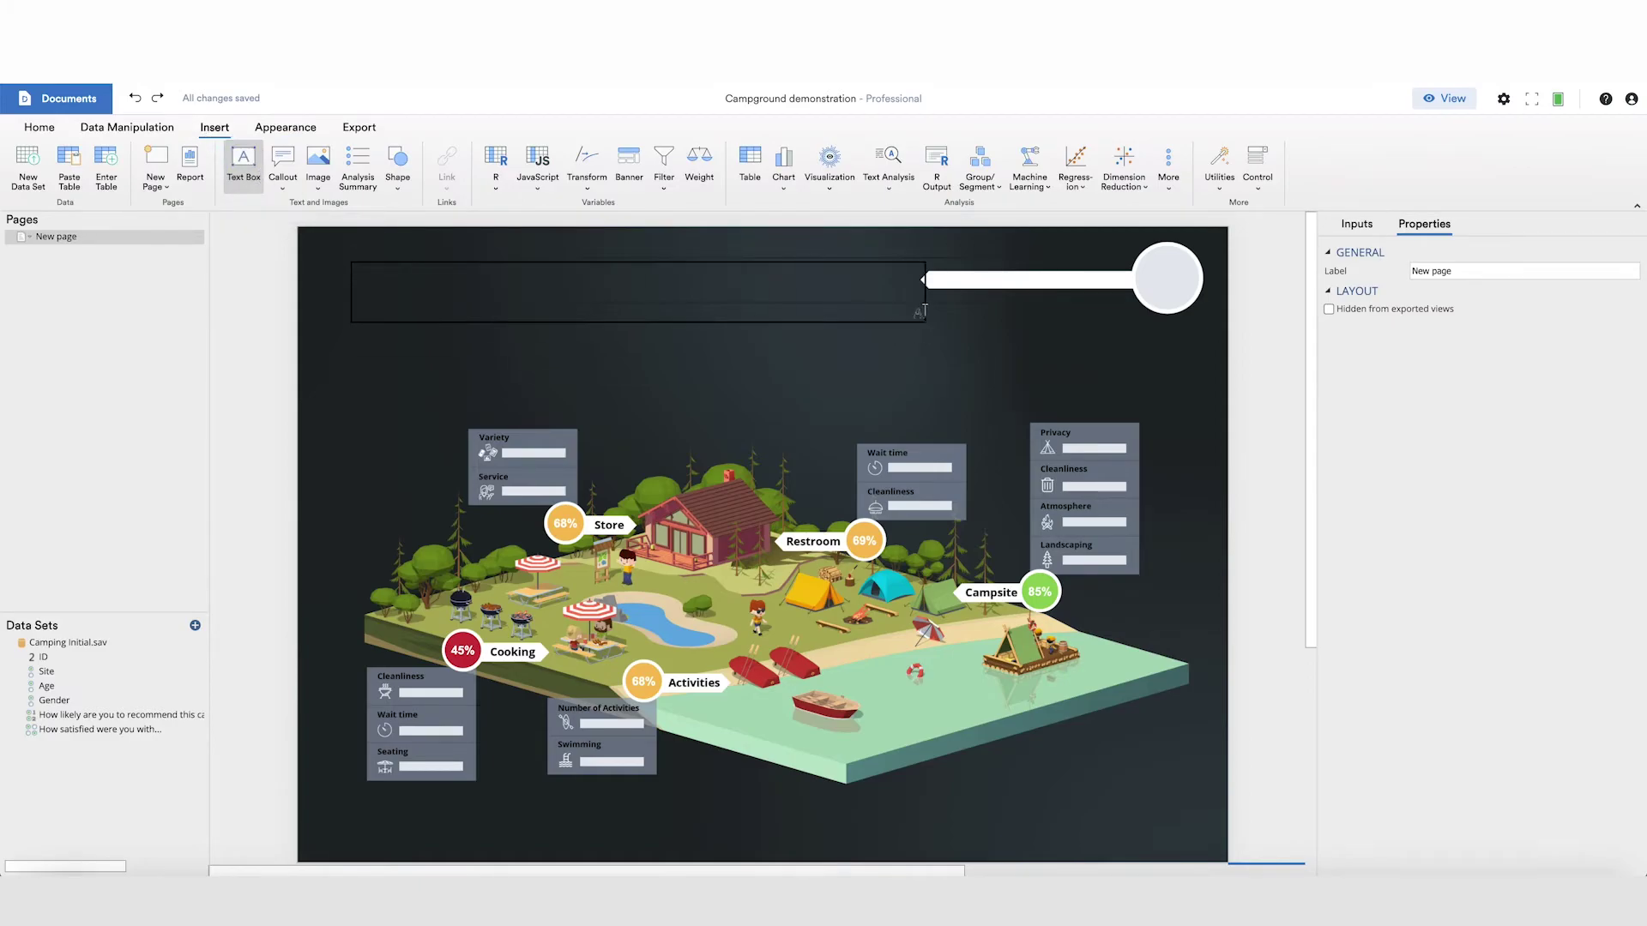
{"action": "type", "text": "CAMPGROUND PE"}
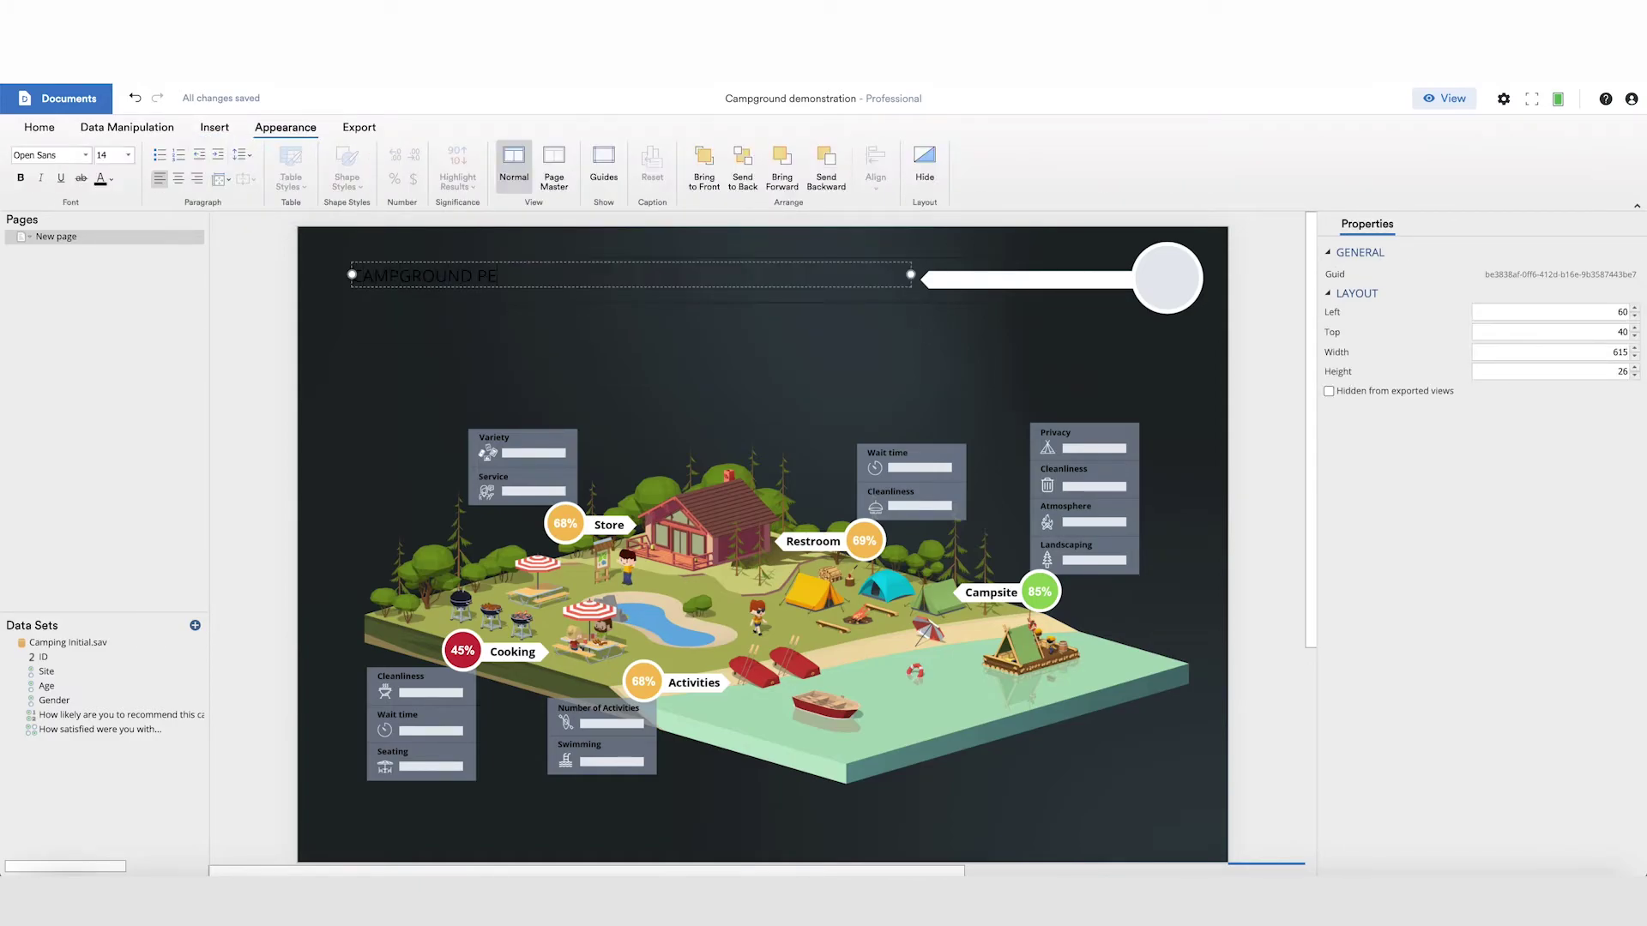
{"action": "type", "text": "RFORMANCE"}
{"action": "left_click", "coordinate": [721, 293]}
Make the title bold, white and larger, and move it to the top-left corner.
{"action": "left_click", "coordinate": [18, 178]}
{"action": "left_click", "coordinate": [110, 178]}
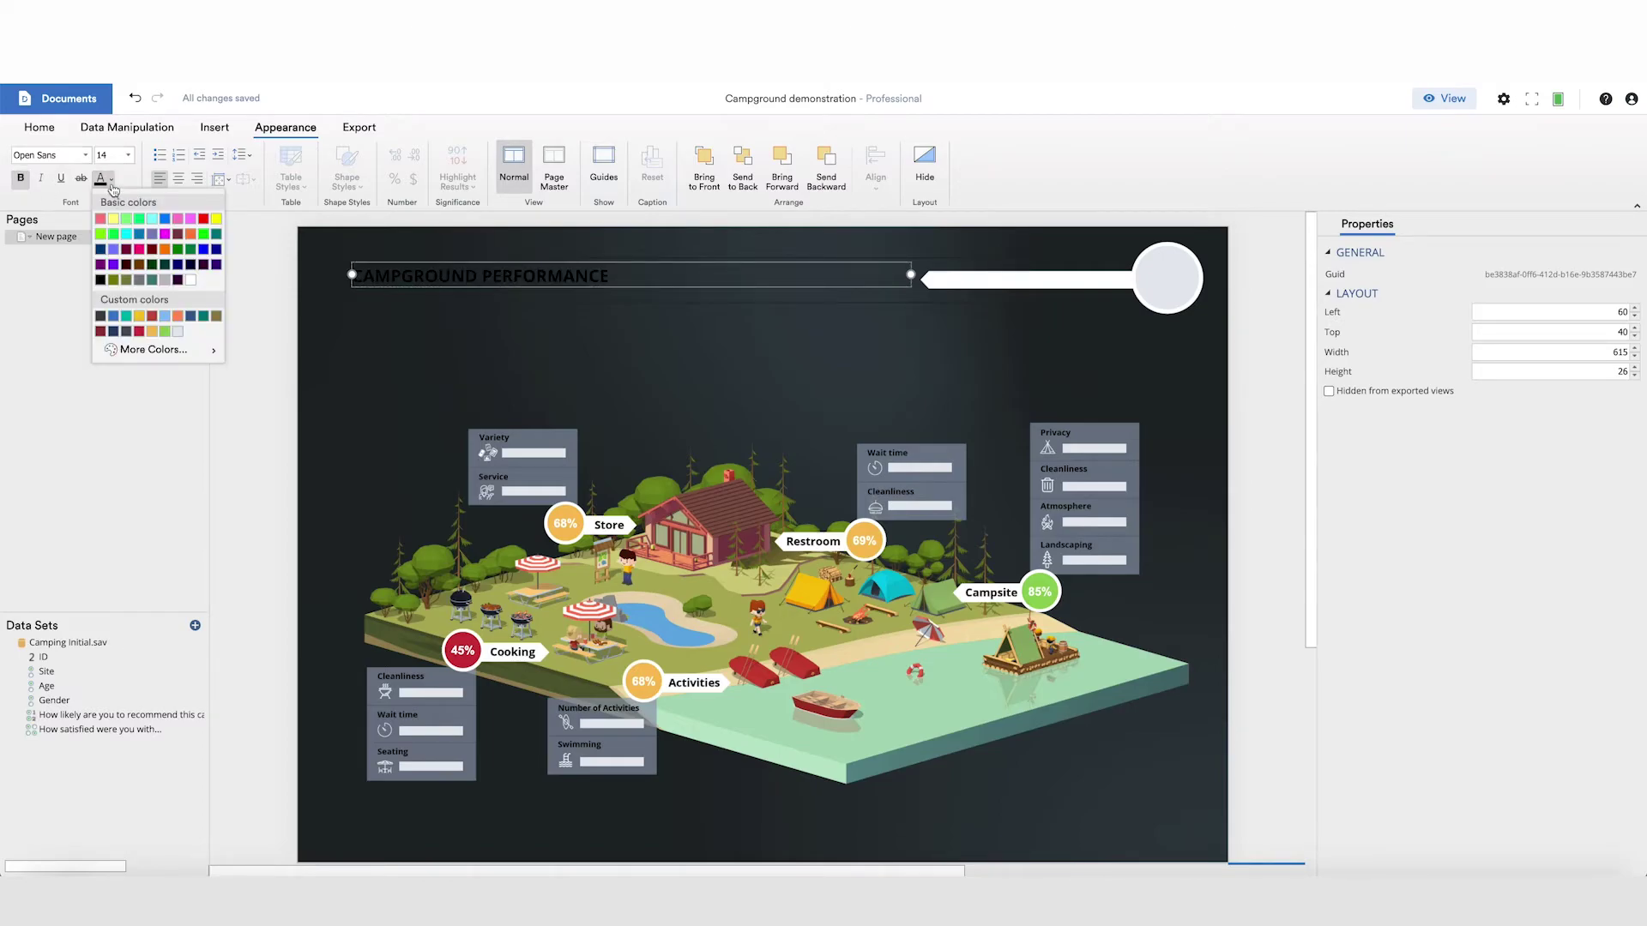
{"action": "left_click", "coordinate": [190, 282]}
{"action": "left_click", "coordinate": [129, 156]}
{"action": "left_click", "coordinate": [116, 274]}
{"action": "left_click_drag", "start_coordinate": [372, 263], "coordinate": [349, 264]}
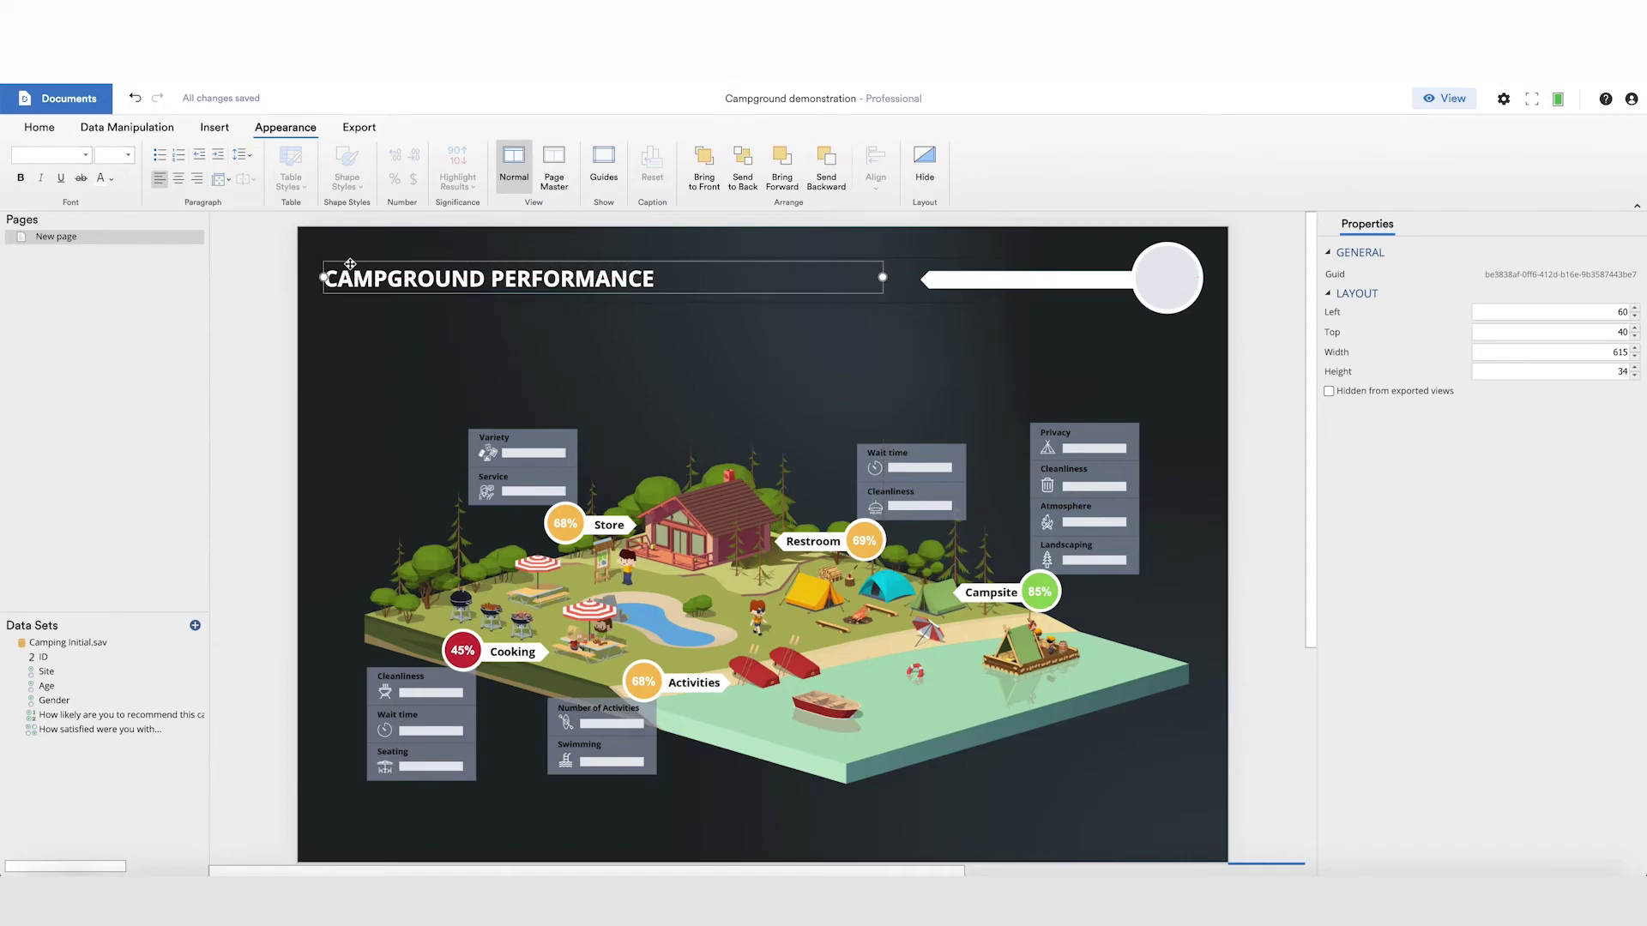
Rename the page to CAMPGROUND PERFORMANCE.
{"action": "right_click", "coordinate": [190, 252]}
{"action": "left_click", "coordinate": [222, 267]}
{"action": "type", "text": "CAMPG"}
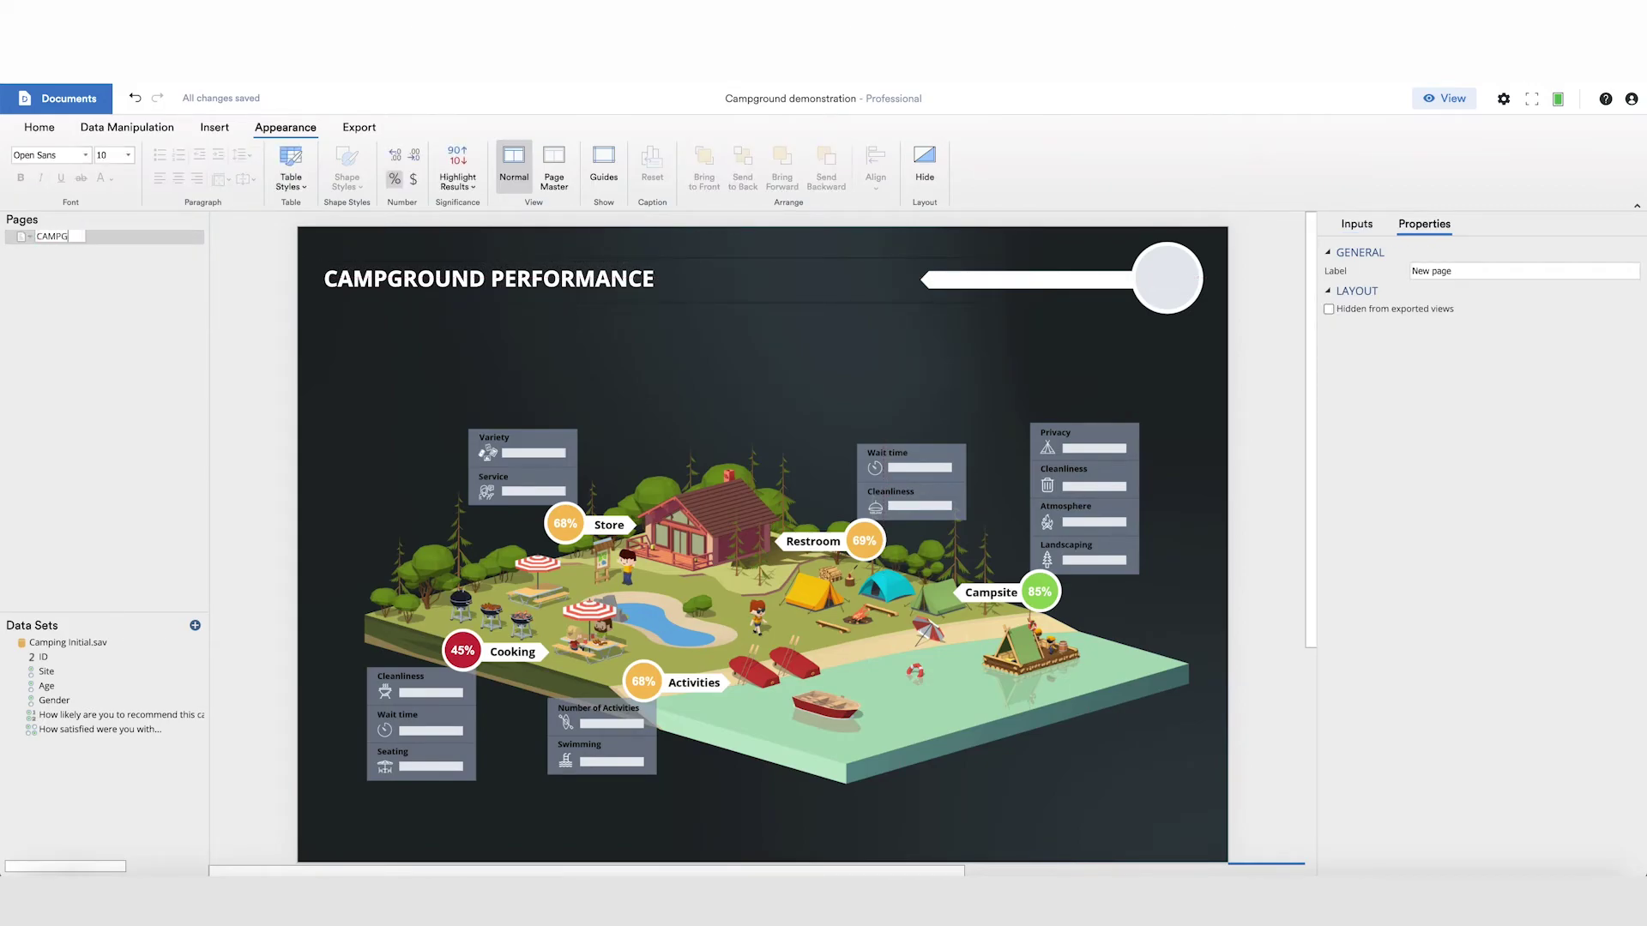
{"action": "type", "text": "ROUND PERFORMANCE"}
{"action": "key", "text": "Return"}
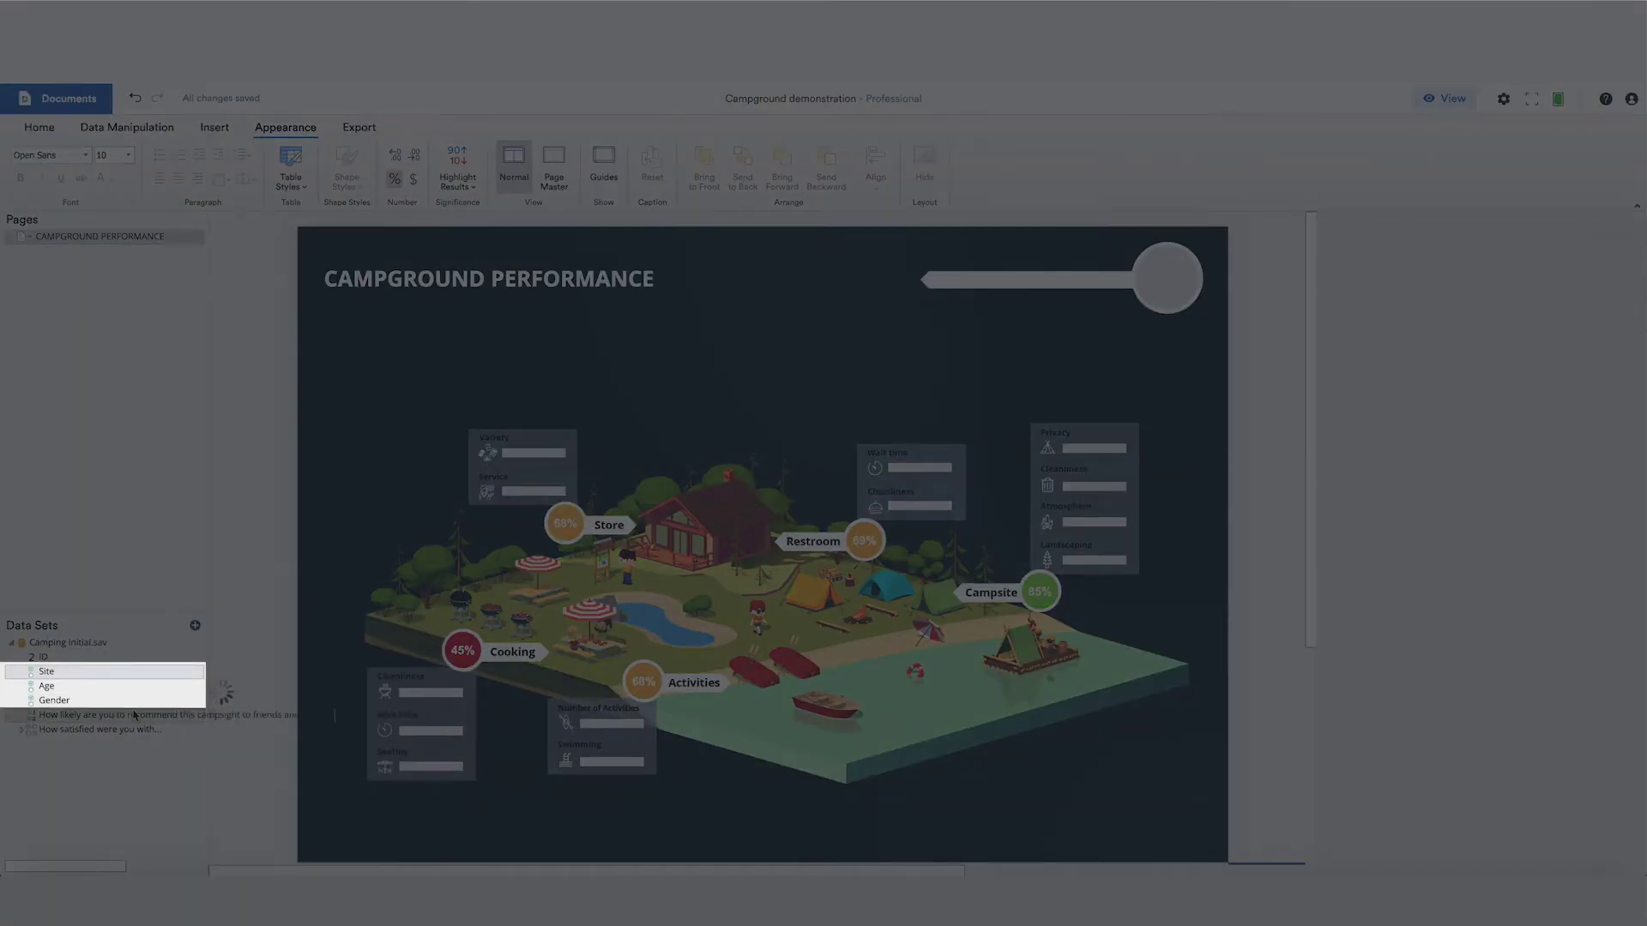
Add Age and Gender to the selection and create filters from Site, Age and Gender.
{"action": "left_click", "coordinate": [128, 699], "text": "ctrl"}
{"action": "left_click", "coordinate": [129, 686], "text": "ctrl"}
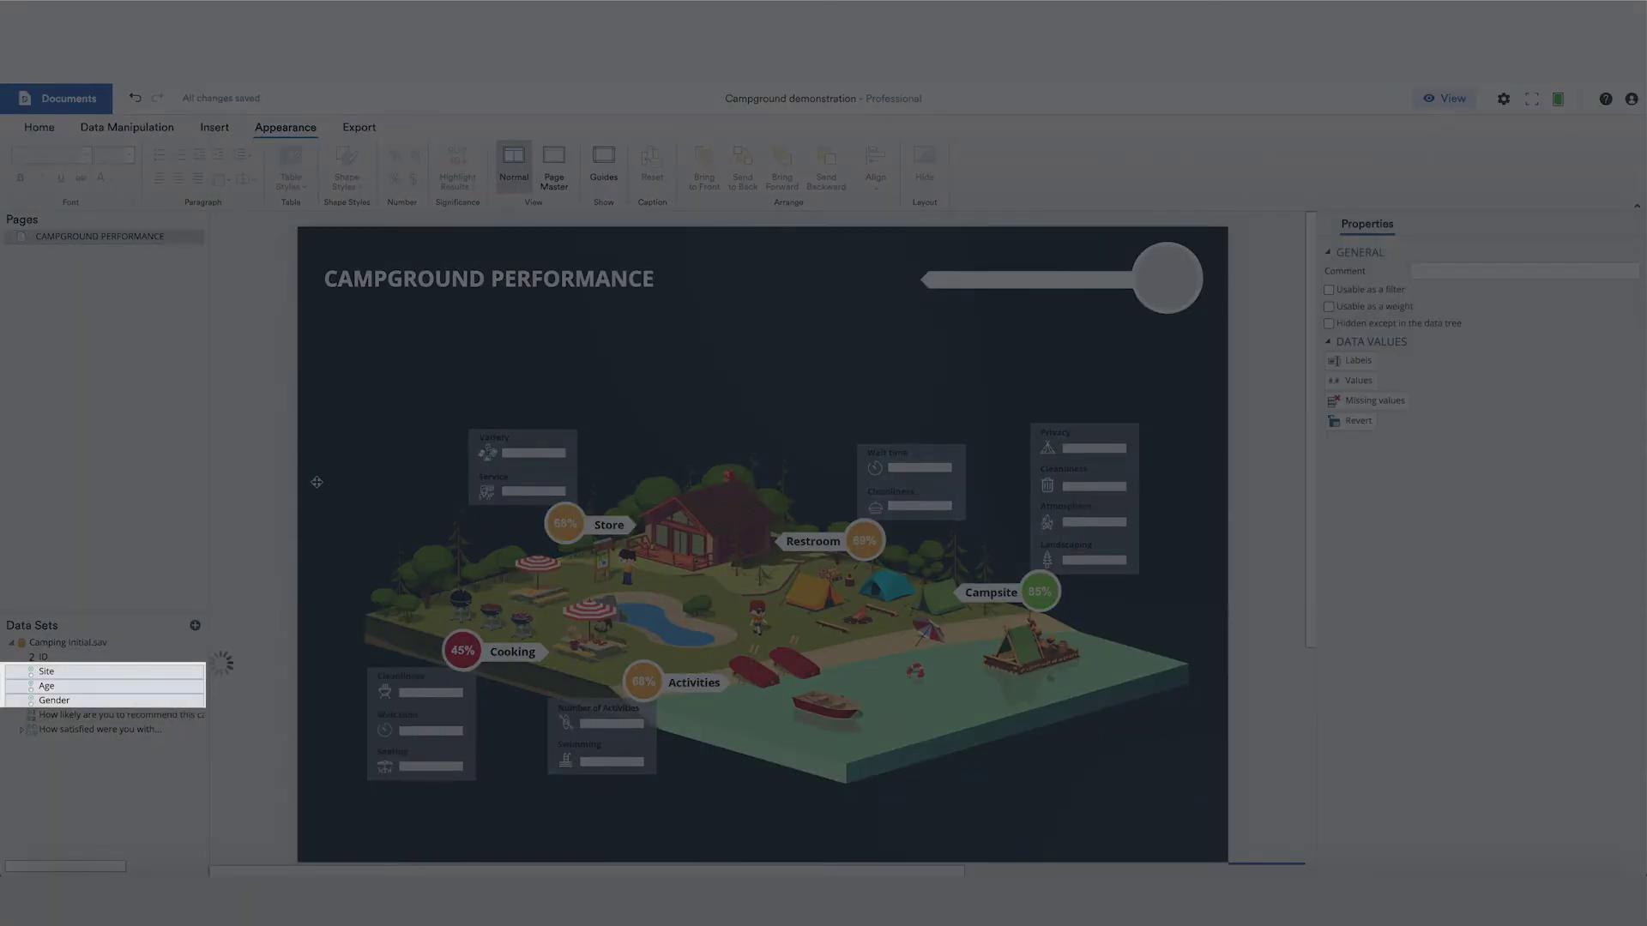
{"action": "left_click", "coordinate": [214, 126]}
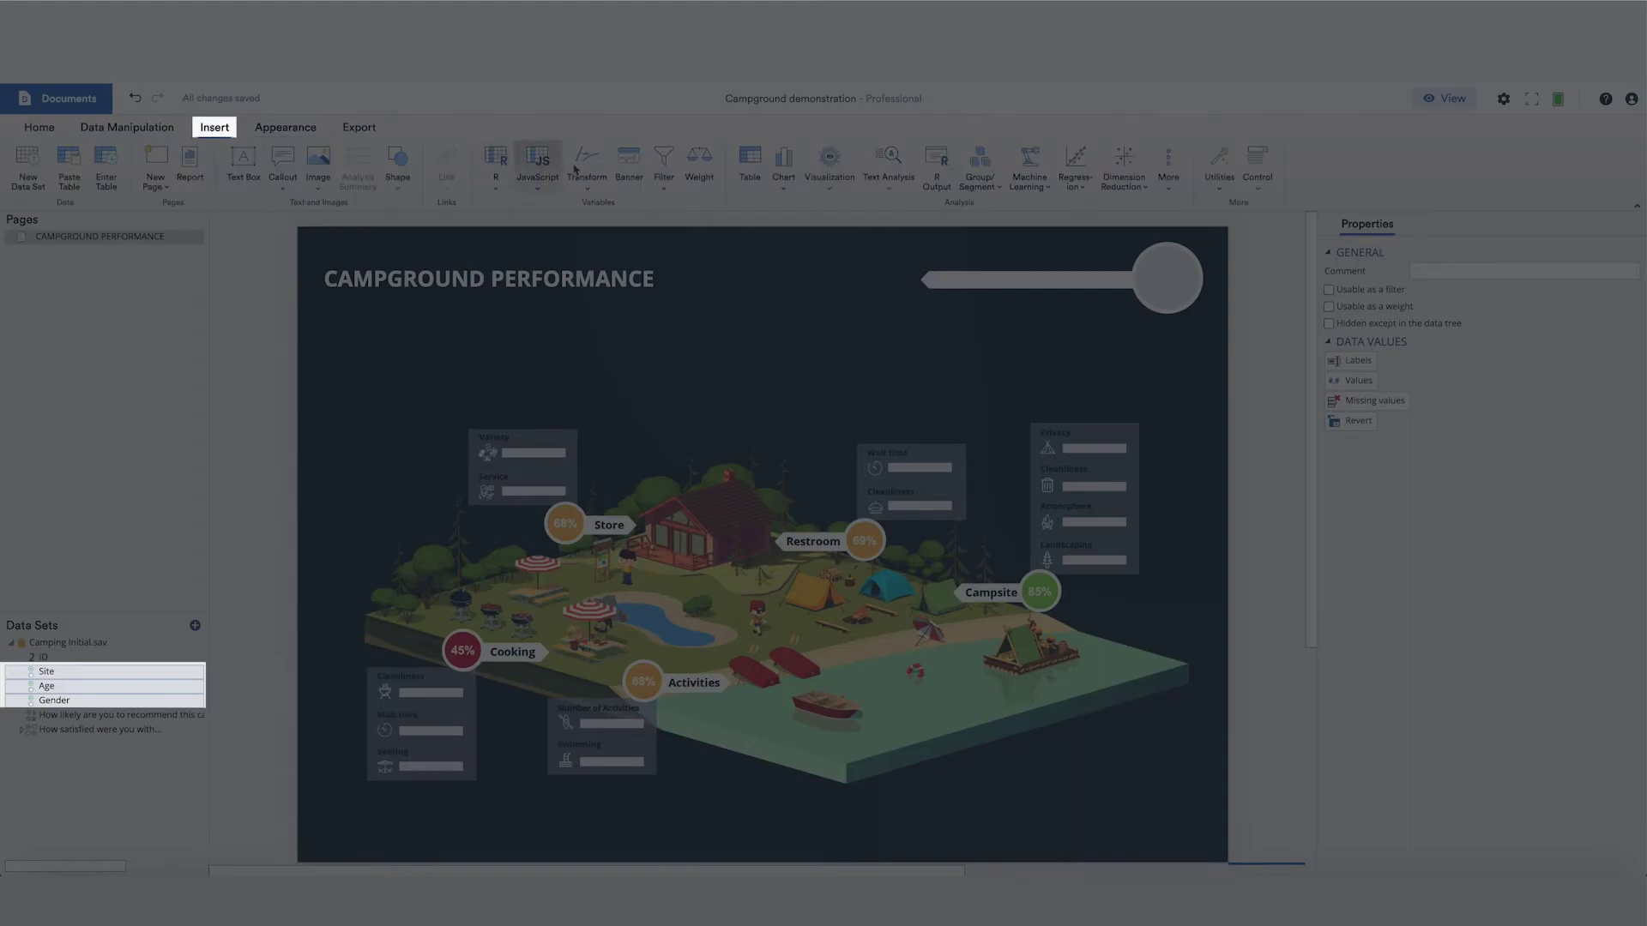
{"action": "left_click", "coordinate": [662, 167]}
{"action": "left_click", "coordinate": [674, 228]}
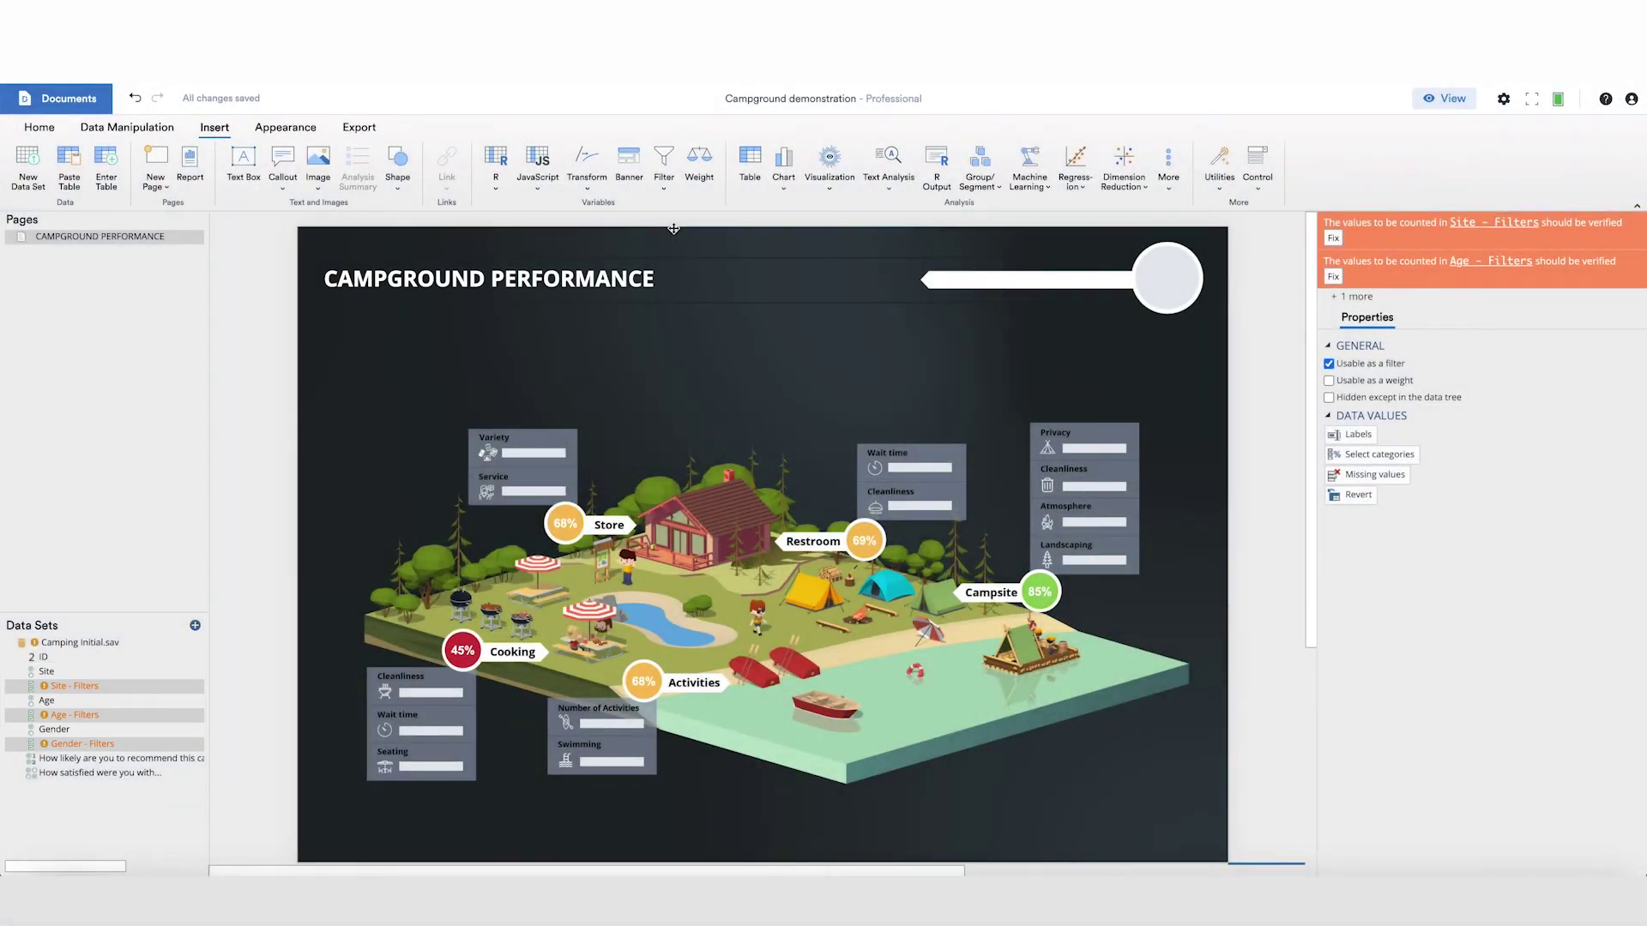
{"action": "left_click", "coordinate": [660, 419]}
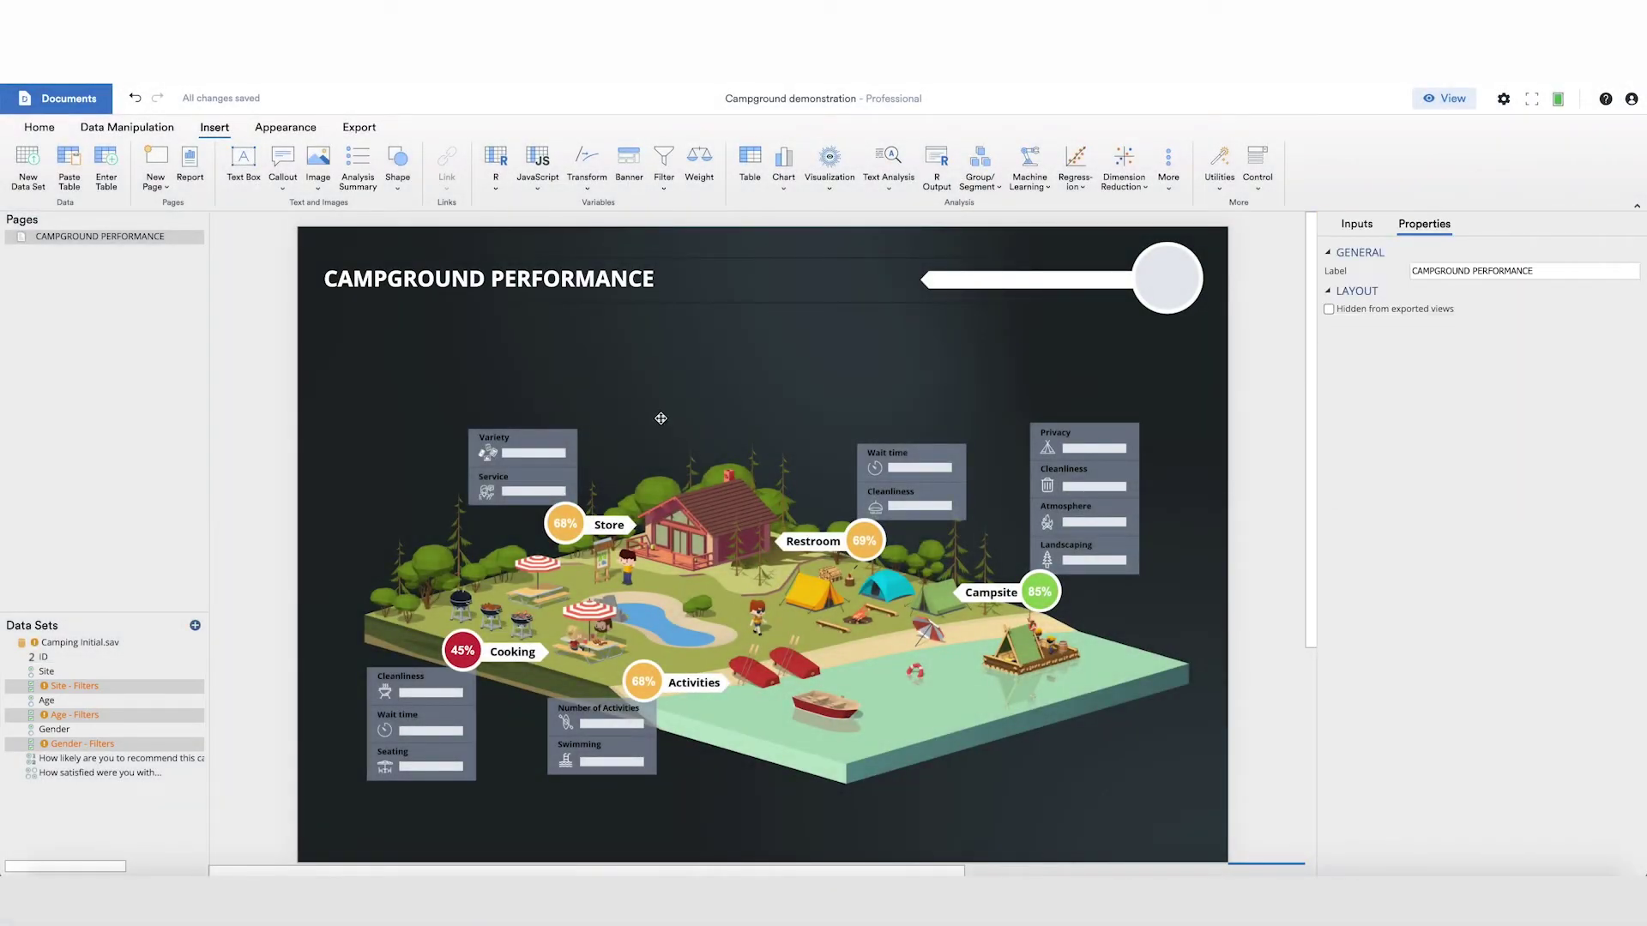
{"action": "scroll", "coordinate": [773, 438], "scroll_direction": "down", "scroll_amount": 3}
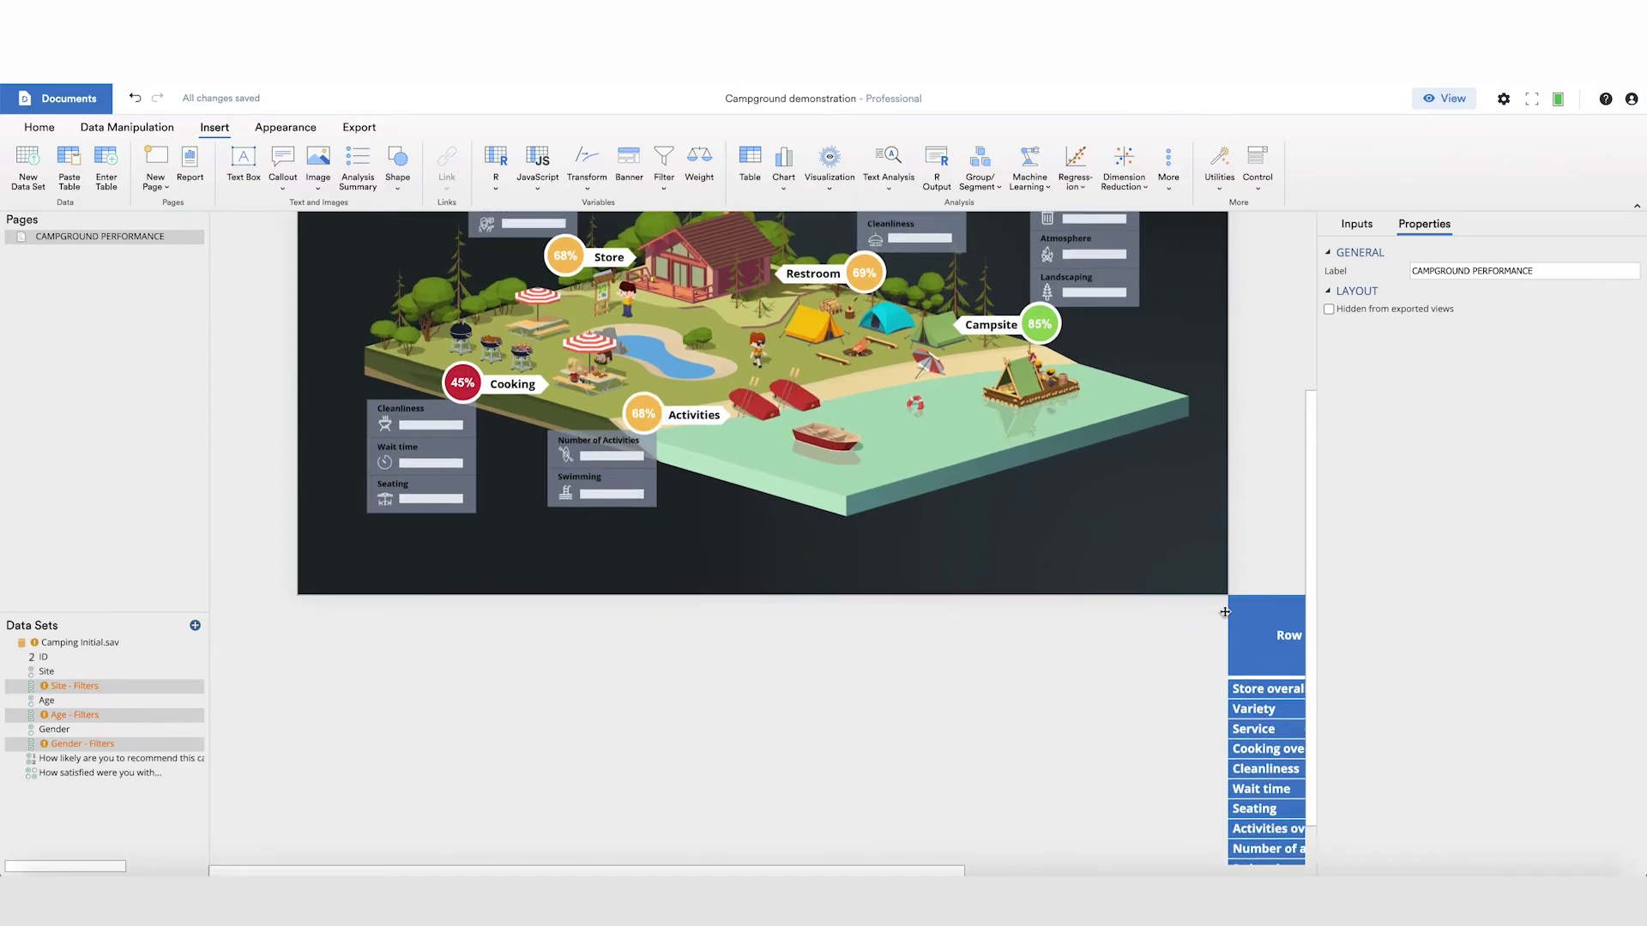
{"action": "scroll", "coordinate": [1224, 612], "scroll_direction": "up", "scroll_amount": 1}
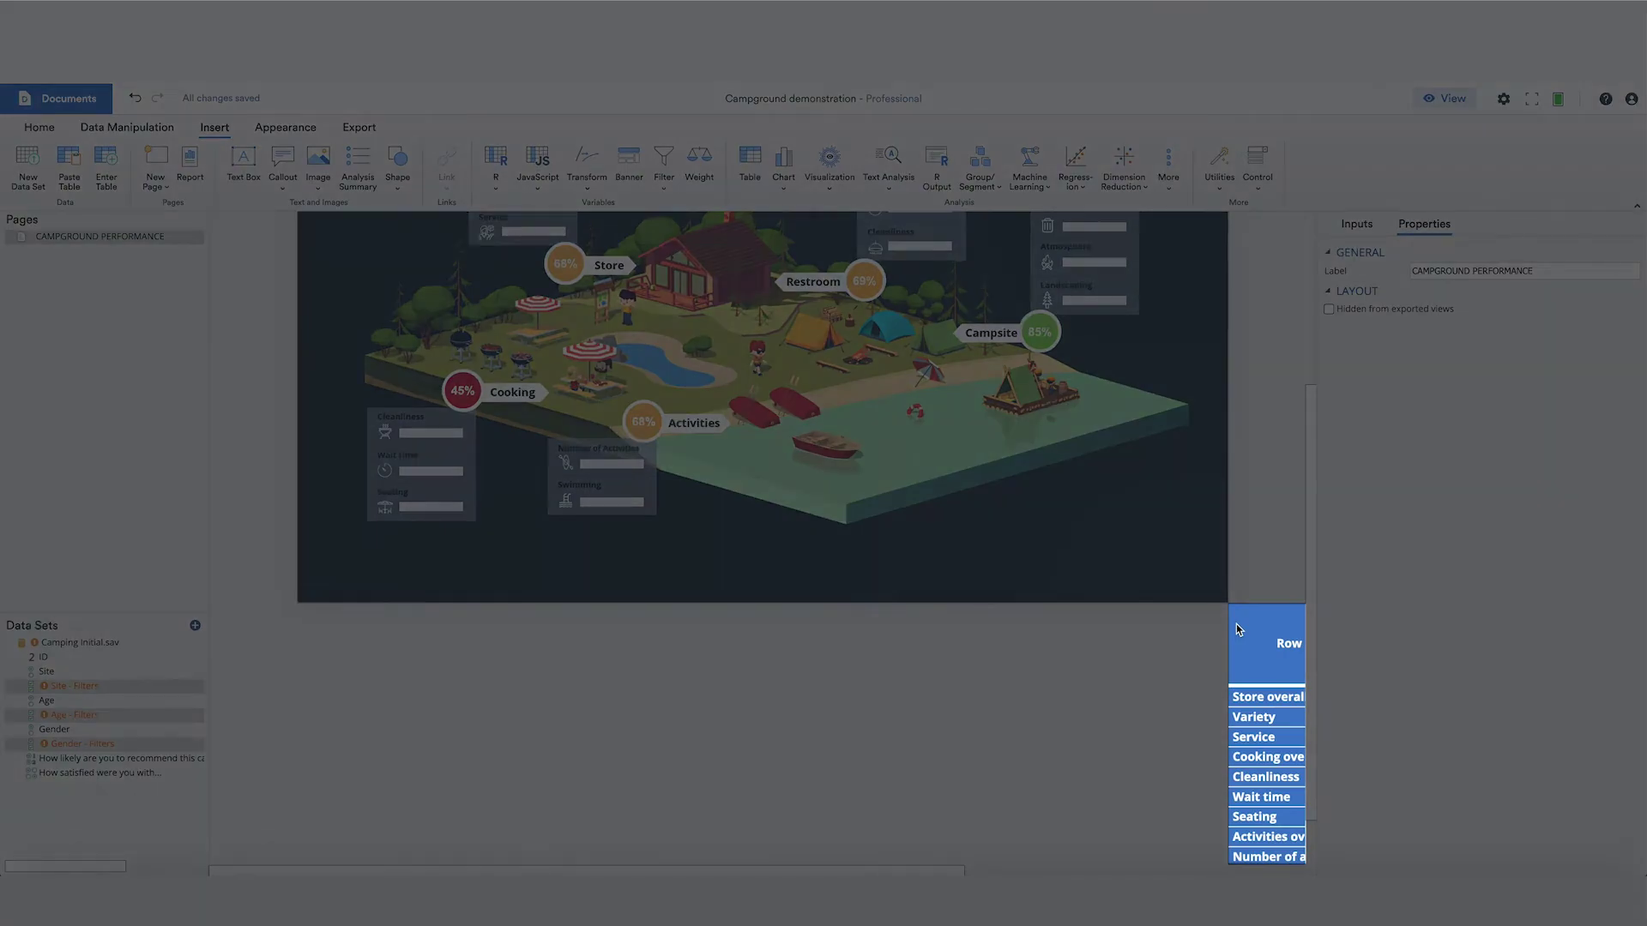
Hide the blue satisfaction table beside the page from exported views.
{"action": "left_click", "coordinate": [1237, 624]}
{"action": "left_click", "coordinate": [284, 126]}
{"action": "left_click", "coordinate": [924, 167]}
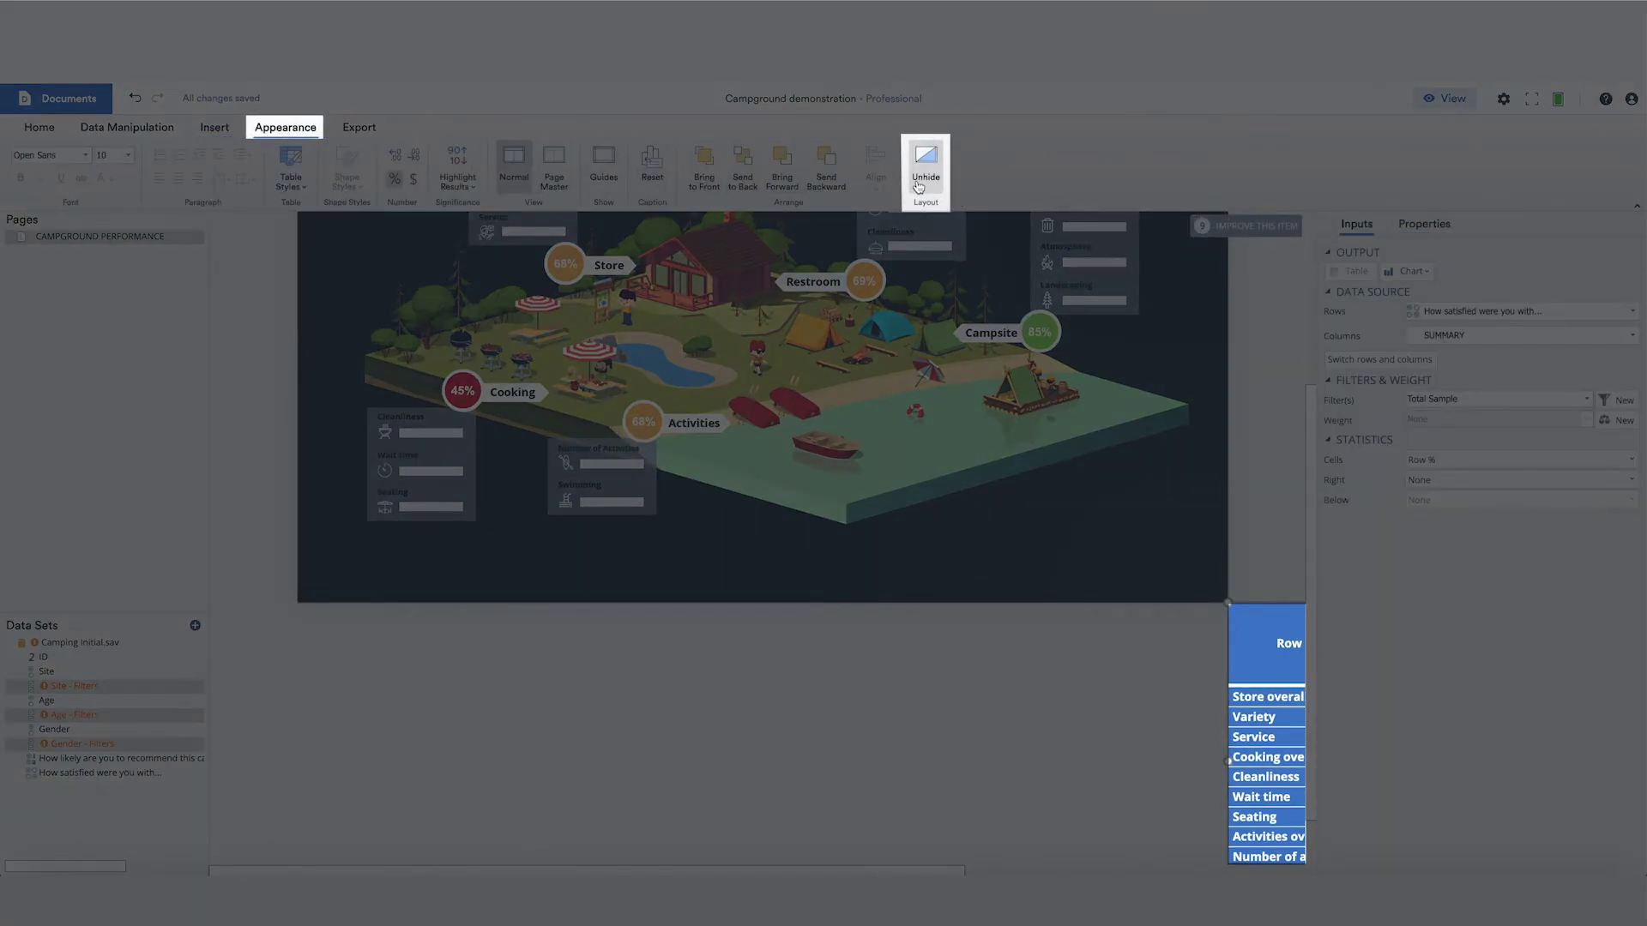
{"action": "scroll", "coordinate": [917, 356], "scroll_direction": "up", "scroll_amount": 1}
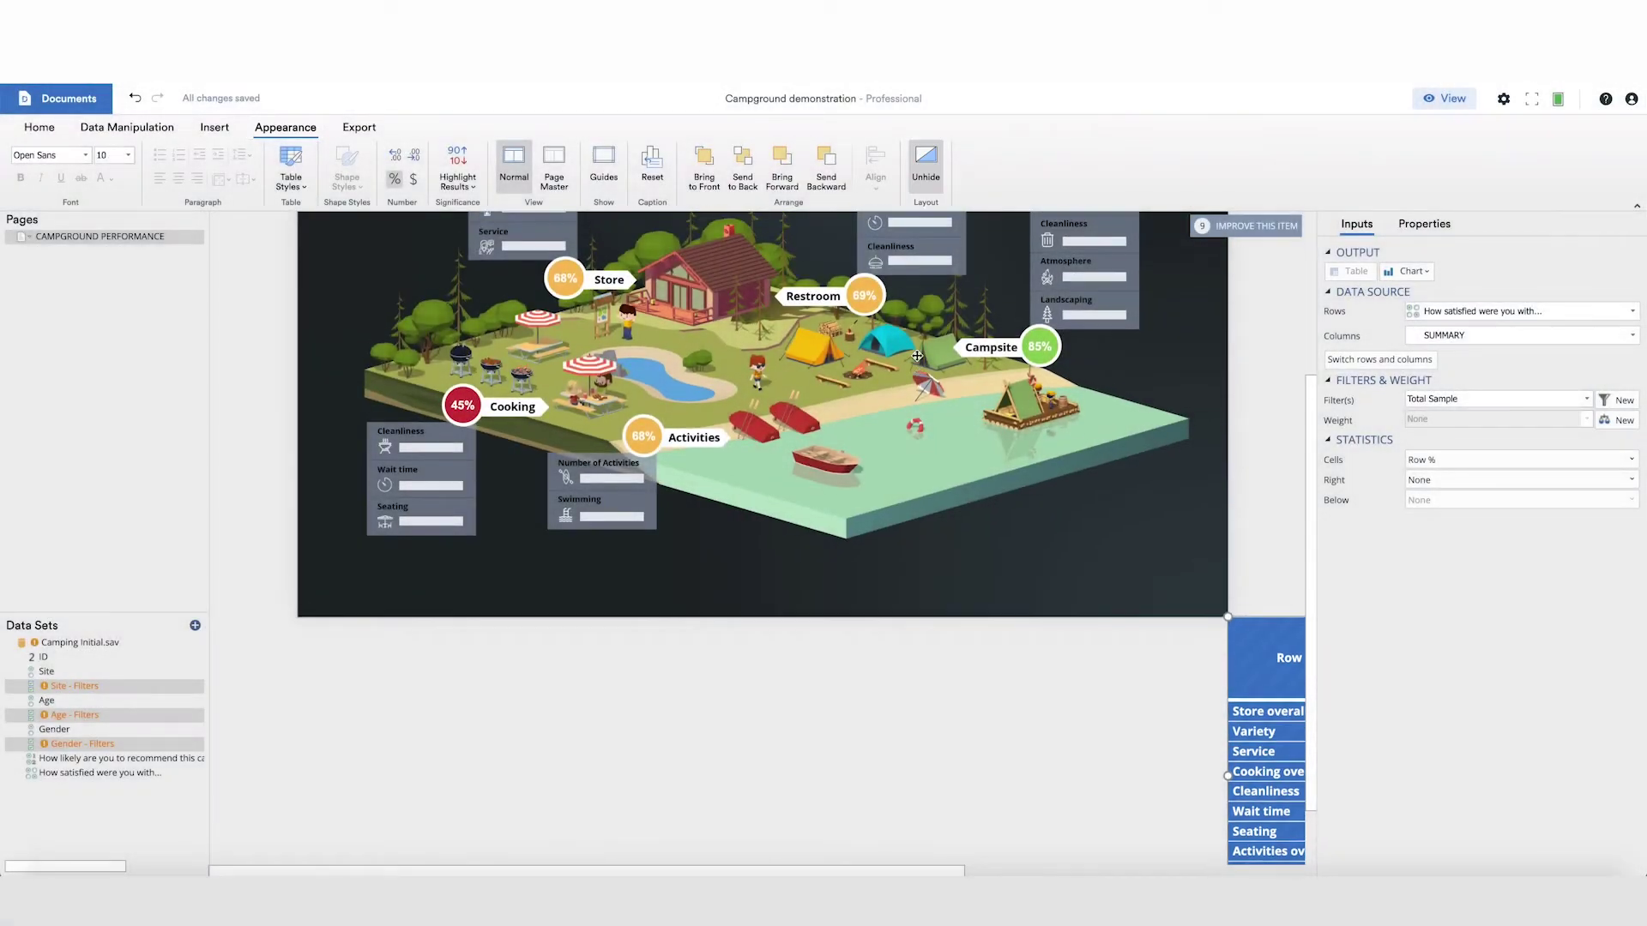
{"action": "scroll", "coordinate": [917, 356], "scroll_direction": "up", "scroll_amount": 2}
{"action": "scroll", "coordinate": [916, 355], "scroll_direction": "up", "scroll_amount": 2}
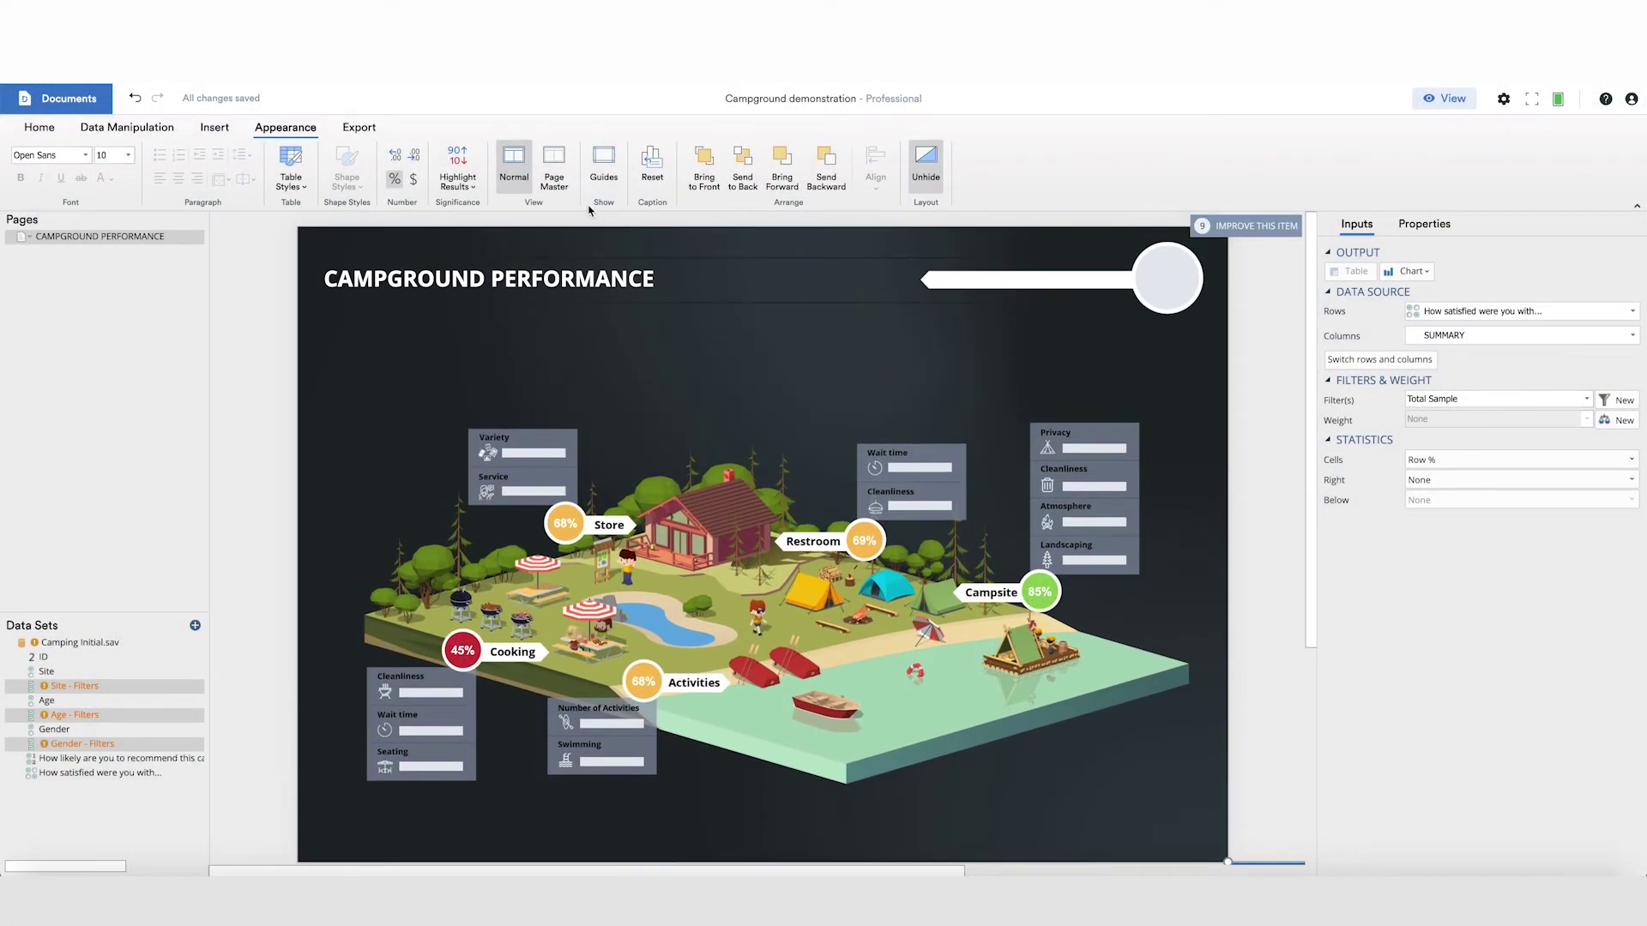
Publish as a Web Page for 'Anyone with the link' with Hide navigation pane ticked.
{"action": "left_click", "coordinate": [357, 128]}
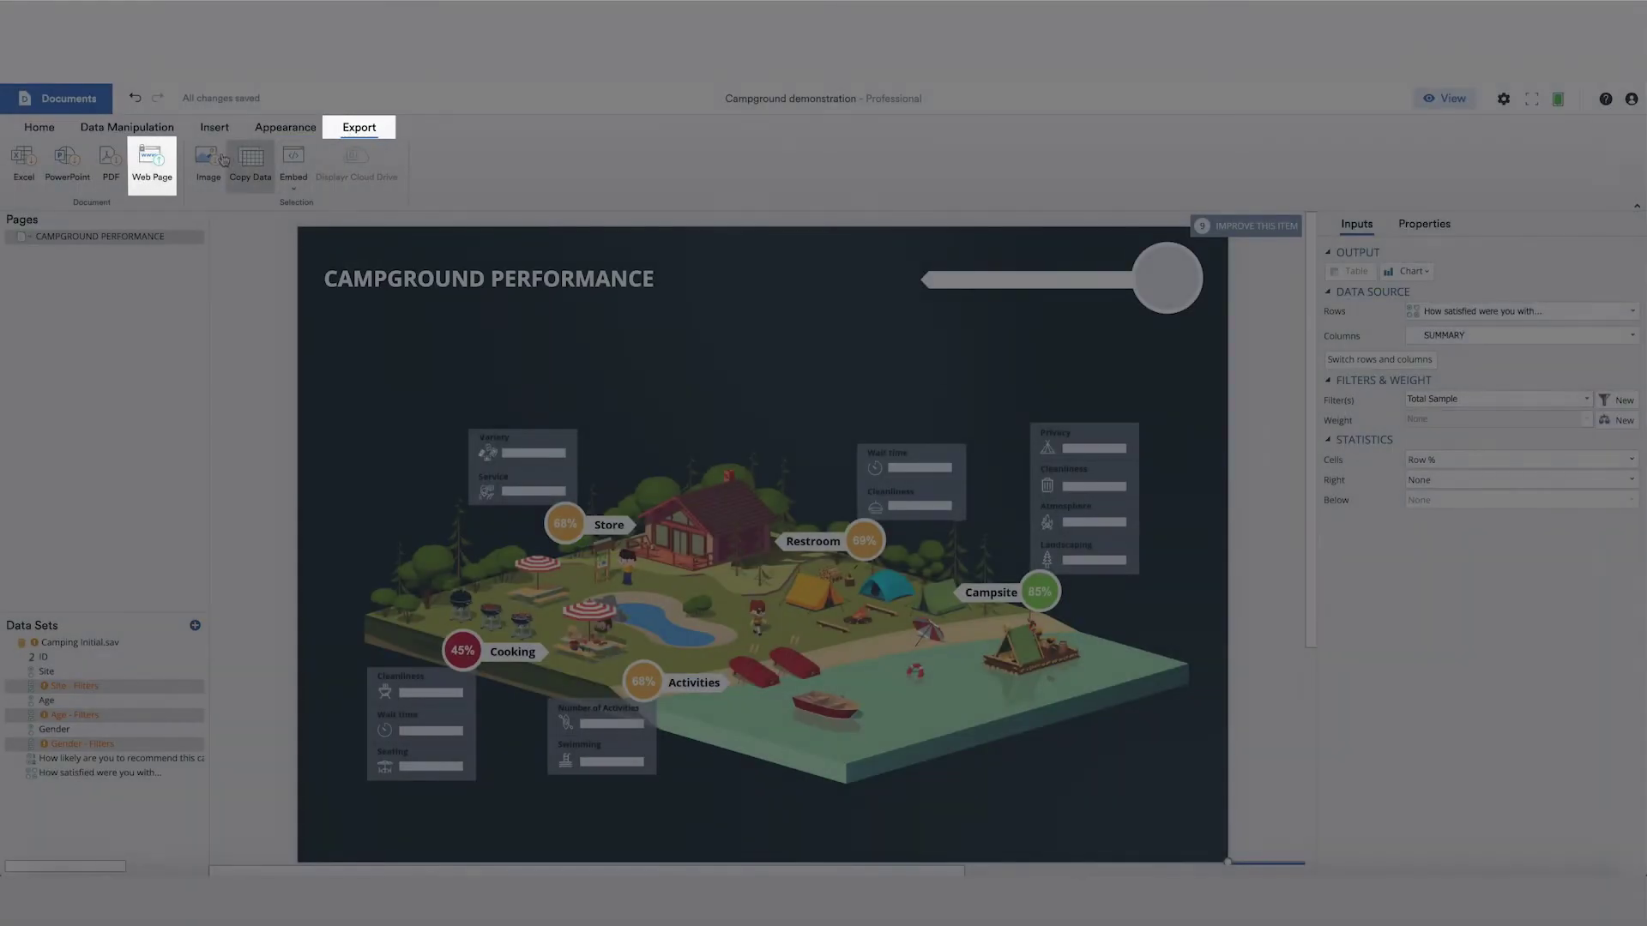
{"action": "left_click", "coordinate": [149, 161]}
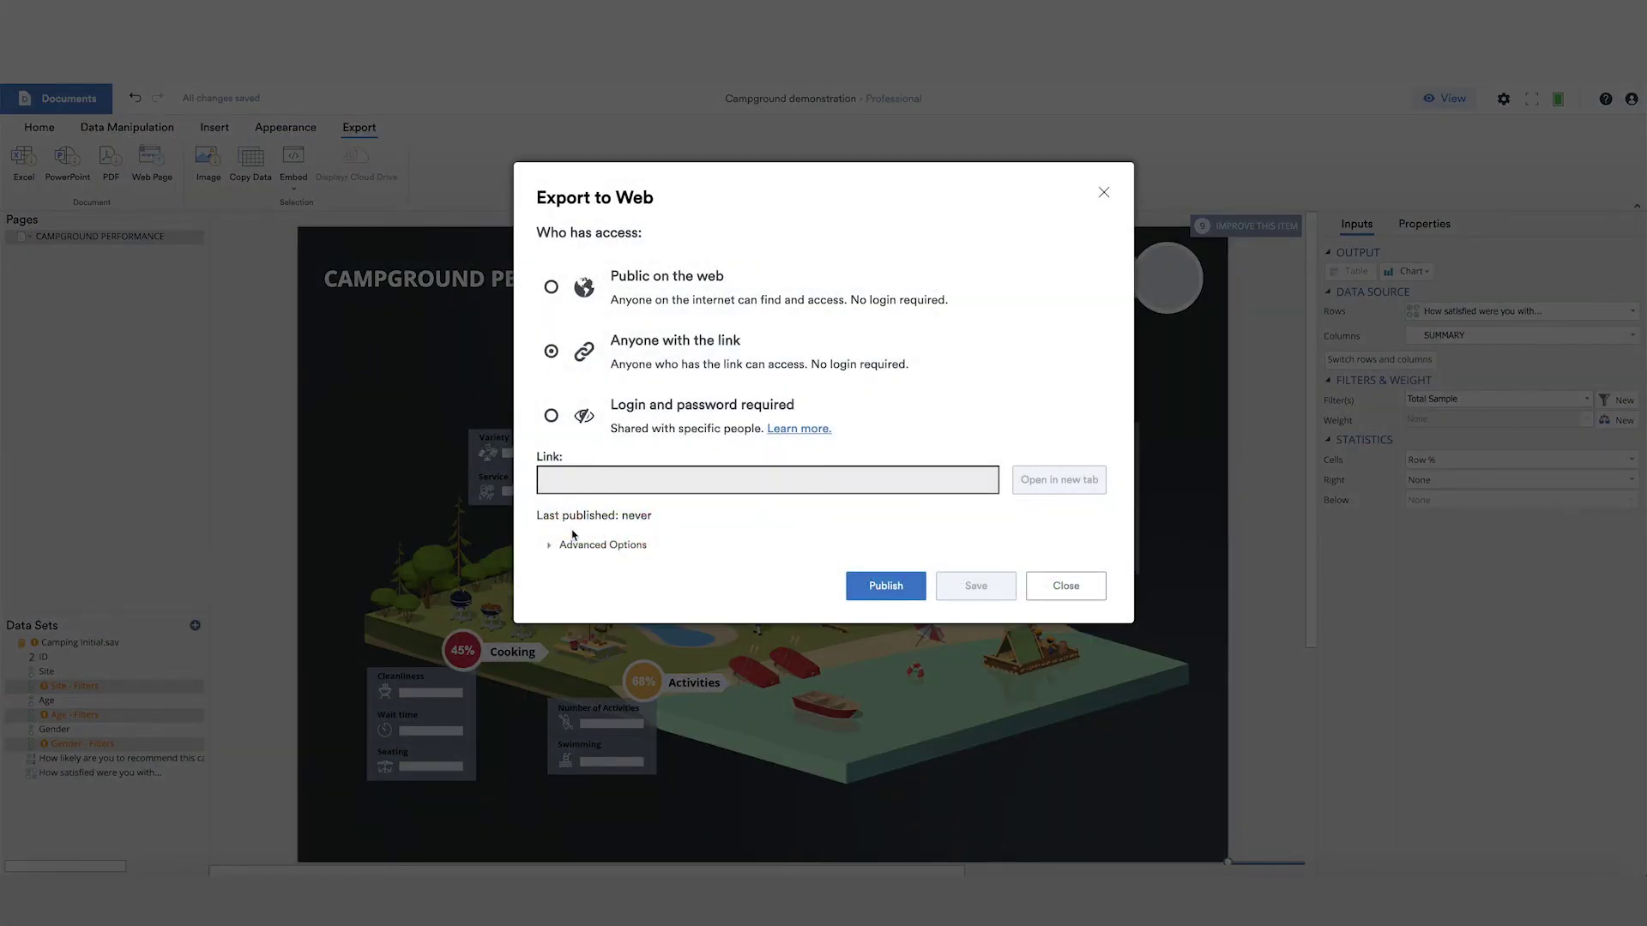
{"action": "left_click", "coordinate": [600, 544]}
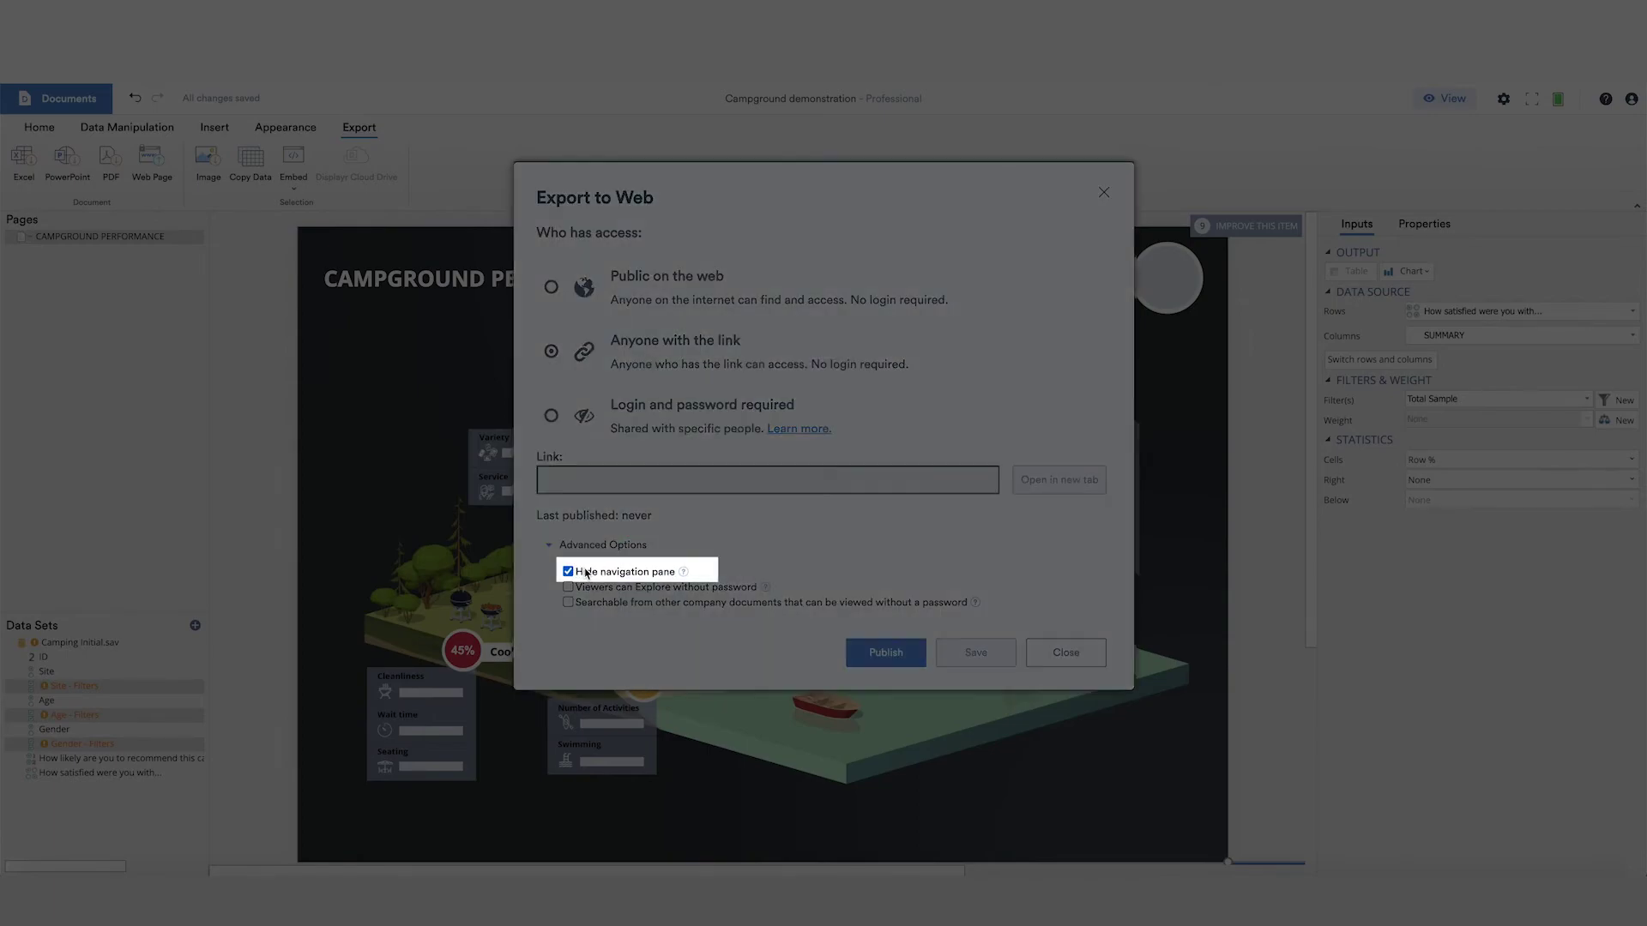
{"action": "left_click", "coordinate": [866, 649]}
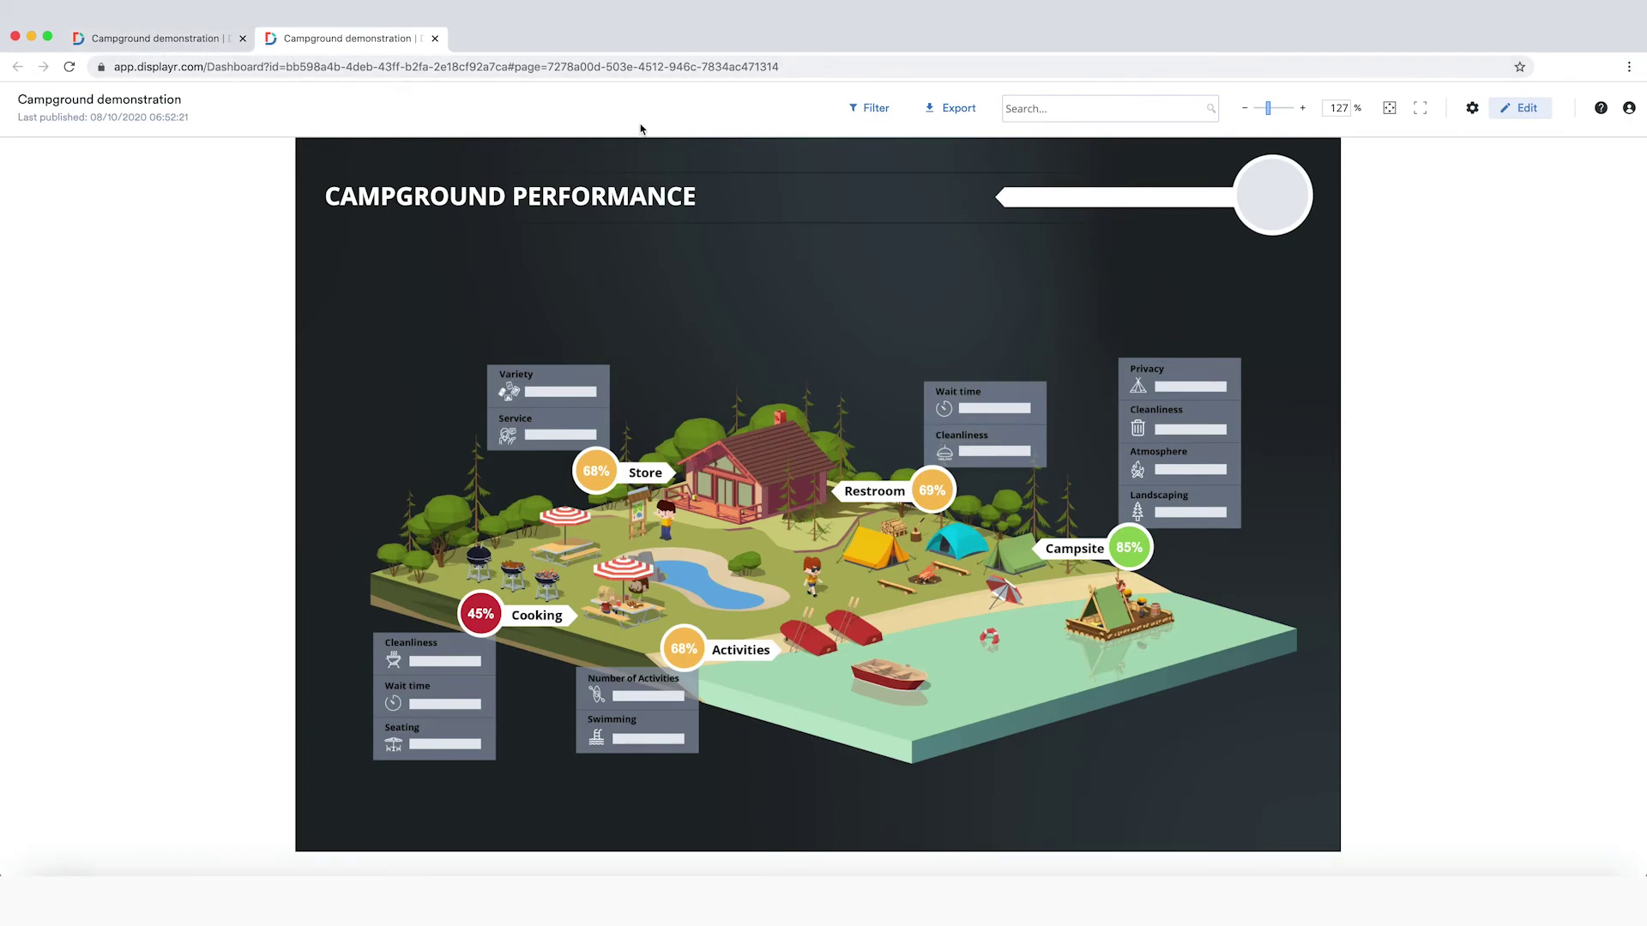
Open the published dashboard's Filter list showing Site, Age and Gender options.
{"action": "left_click", "coordinate": [875, 112]}
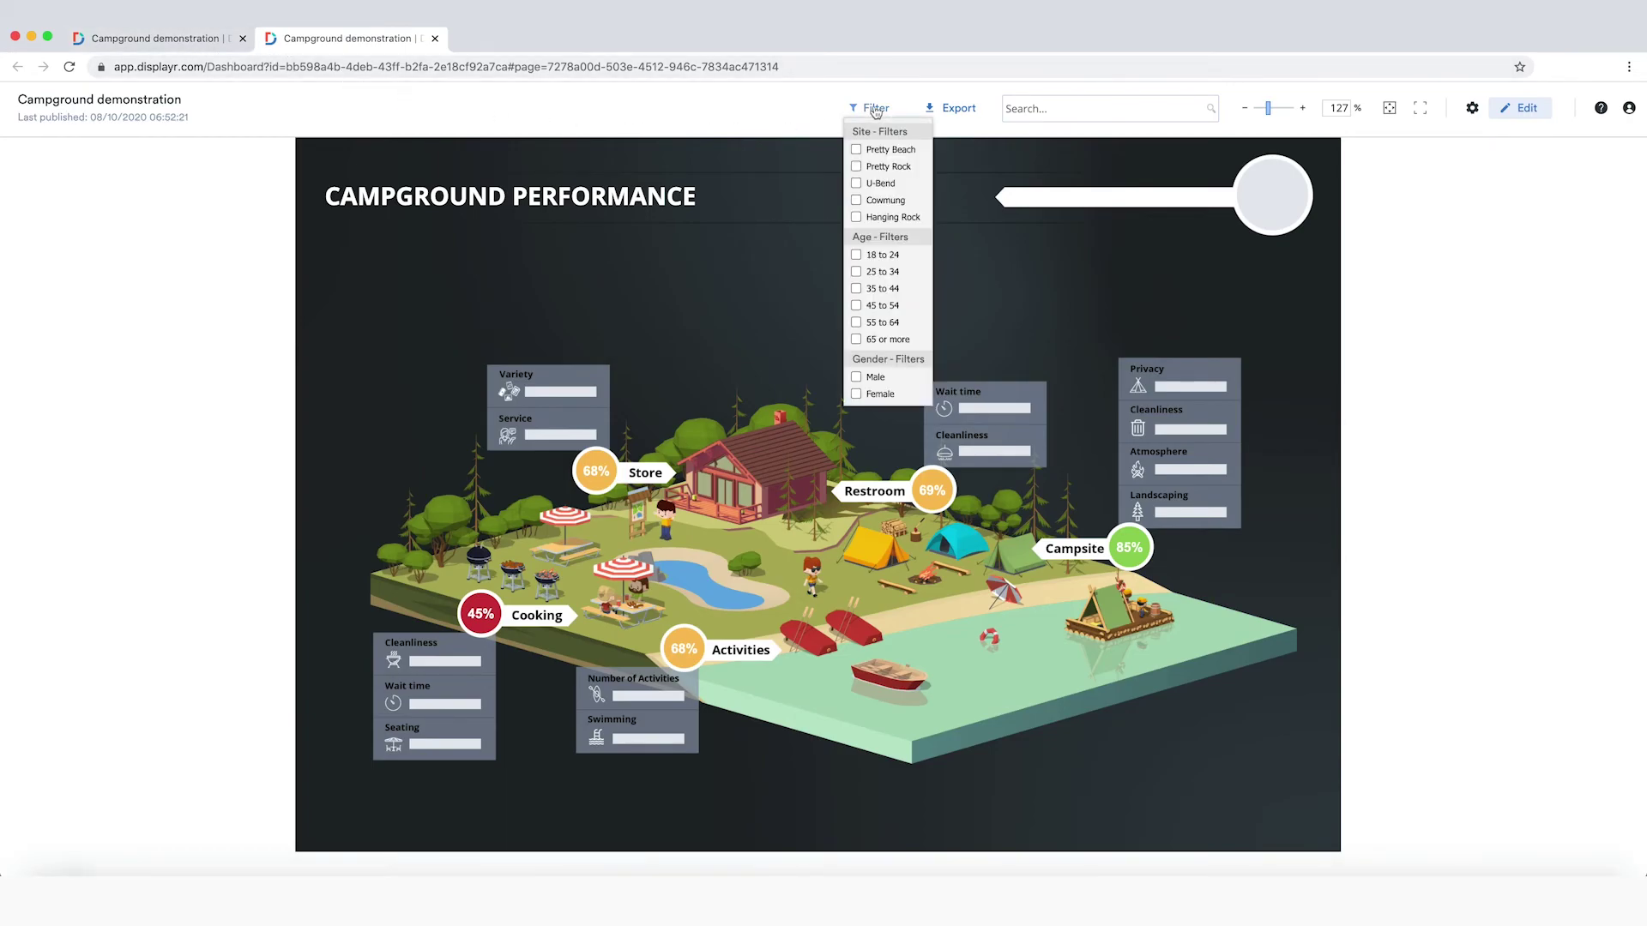